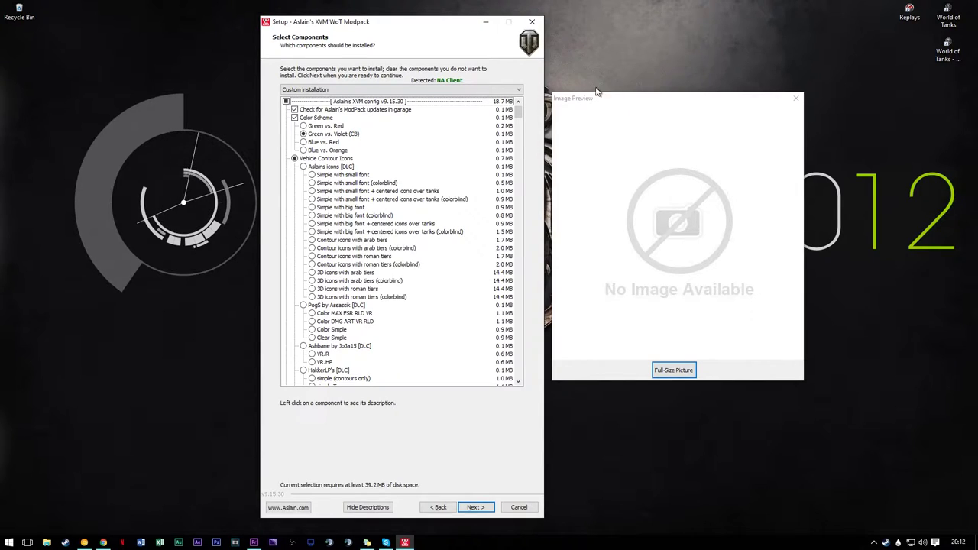
scroll(522, 113, down, 1)
mouse_move(521, 112)
mouse_down()
mouse_move(548, 382)
mouse_move(527, 97)
mouse_up()
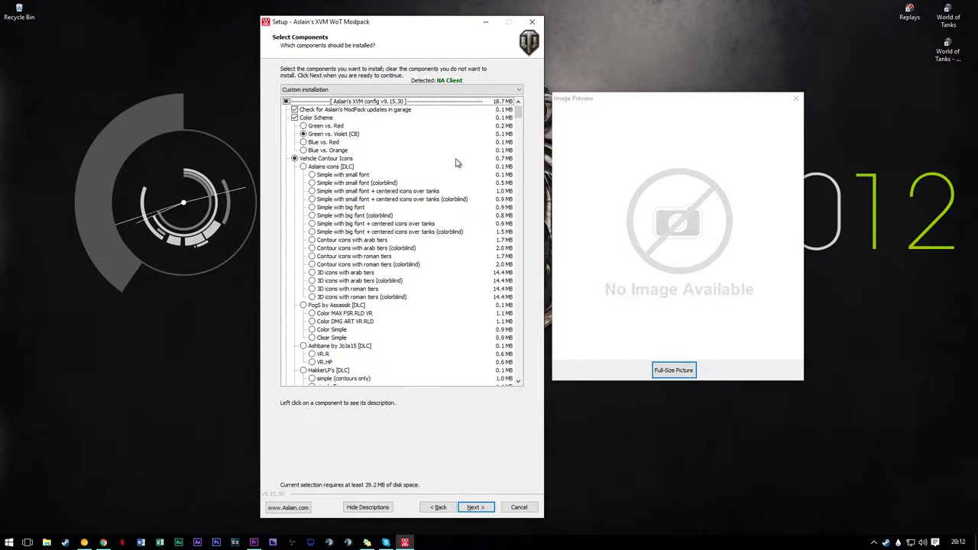
click(518, 382)
drag(518, 381, 520, 384)
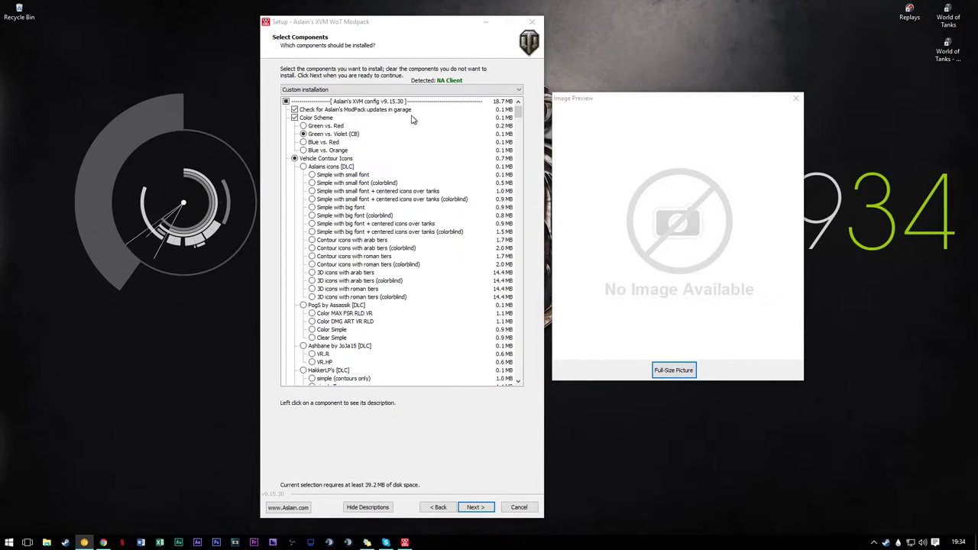
Step: Preview the garage update check and the Green vs. Violet (CB) color scheme, keeping both selected
click(345, 110)
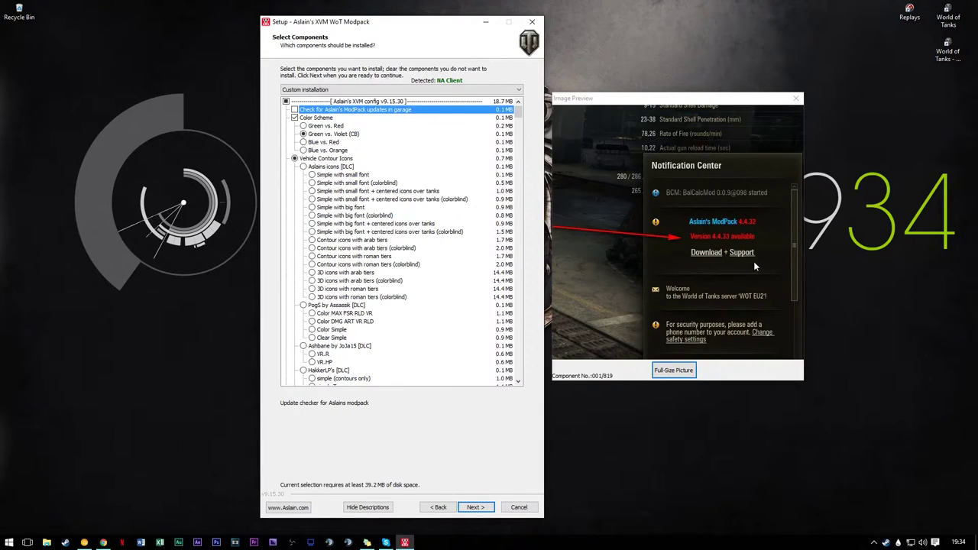
click(294, 110)
click(342, 136)
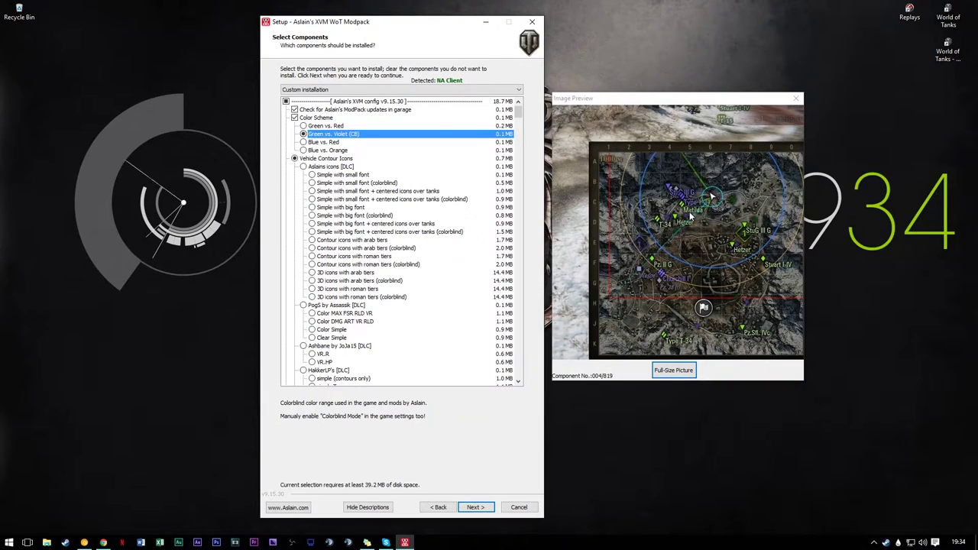
Step: Browse the Vehicle Contour Icons group and preview the J1mbo's [DLC] icon set
click(327, 159)
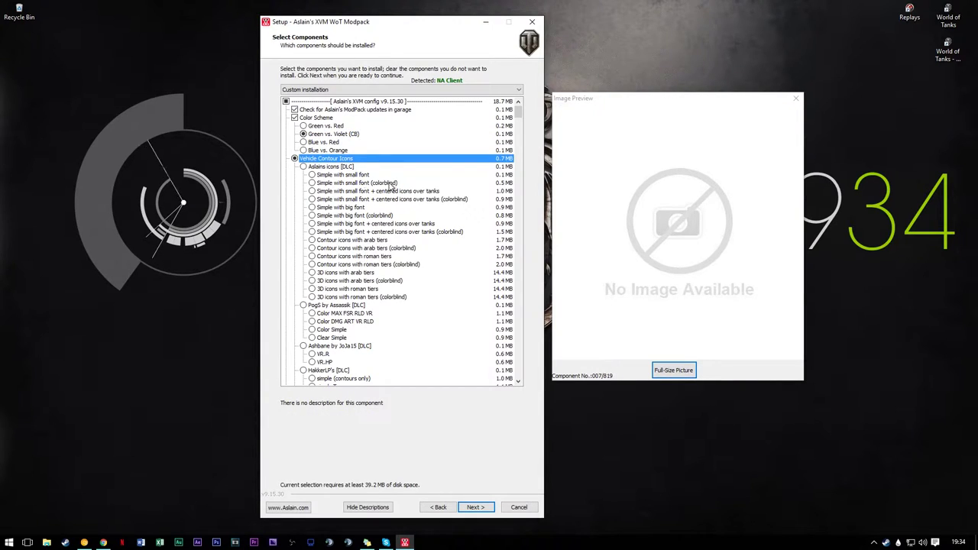
scroll(382, 197, down, 8)
scroll(390, 200, down, 1)
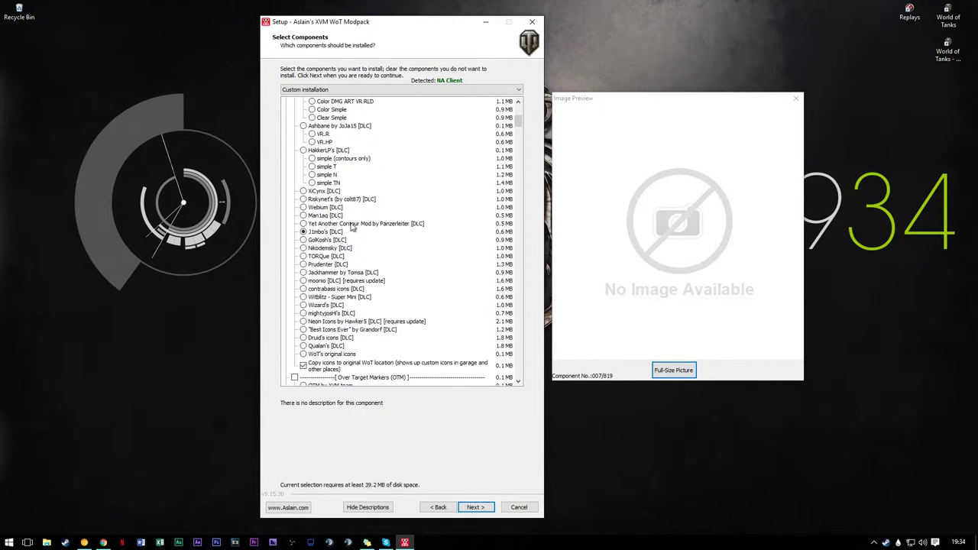
click(343, 232)
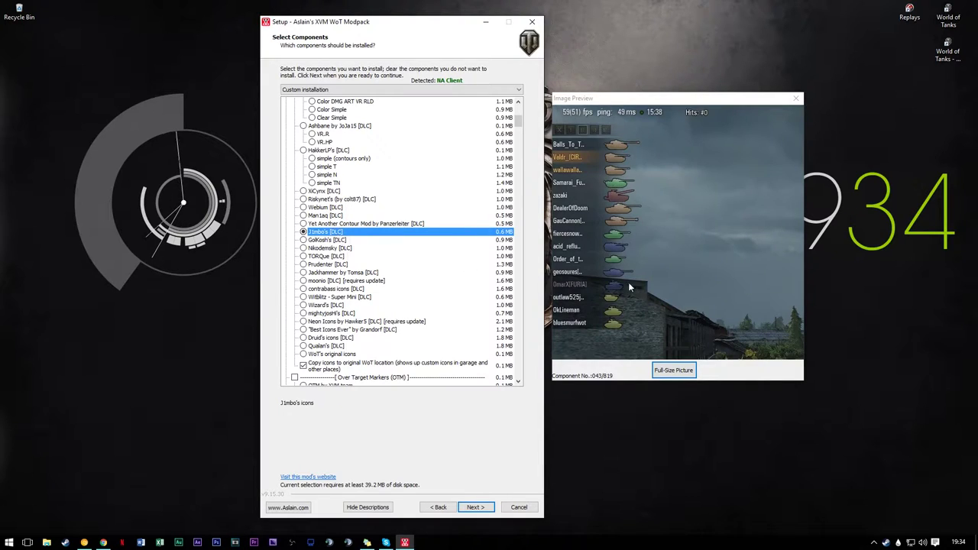
scroll(464, 234, up, 8)
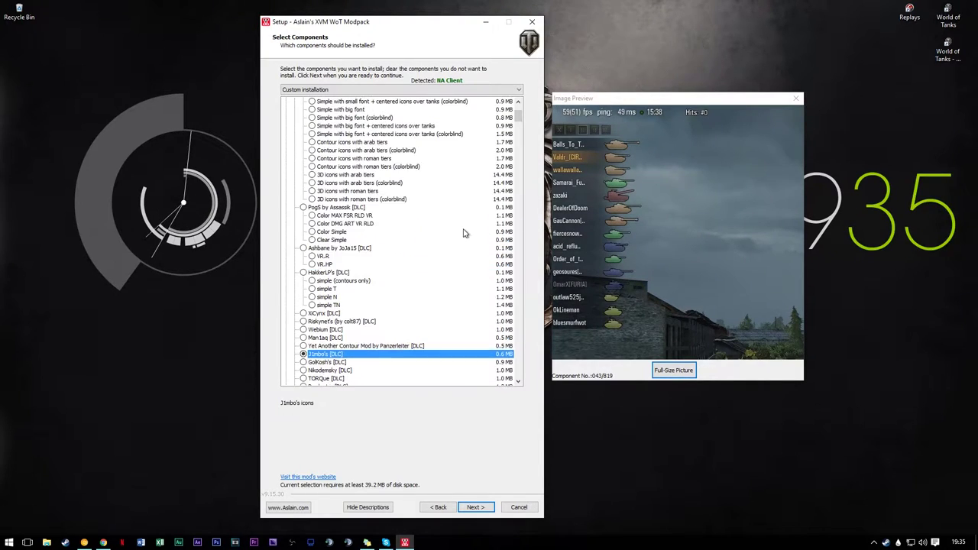
scroll(463, 233, down, 10)
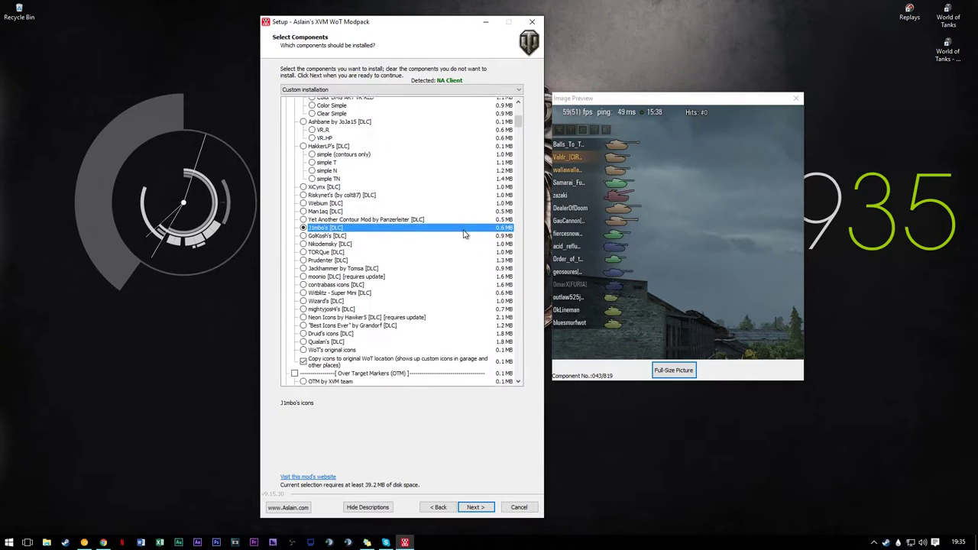
Step: Compare the previews of WoT's original icons and J1mbo's [DLC], keeping J1mbo's as the contour icon set
click(331, 305)
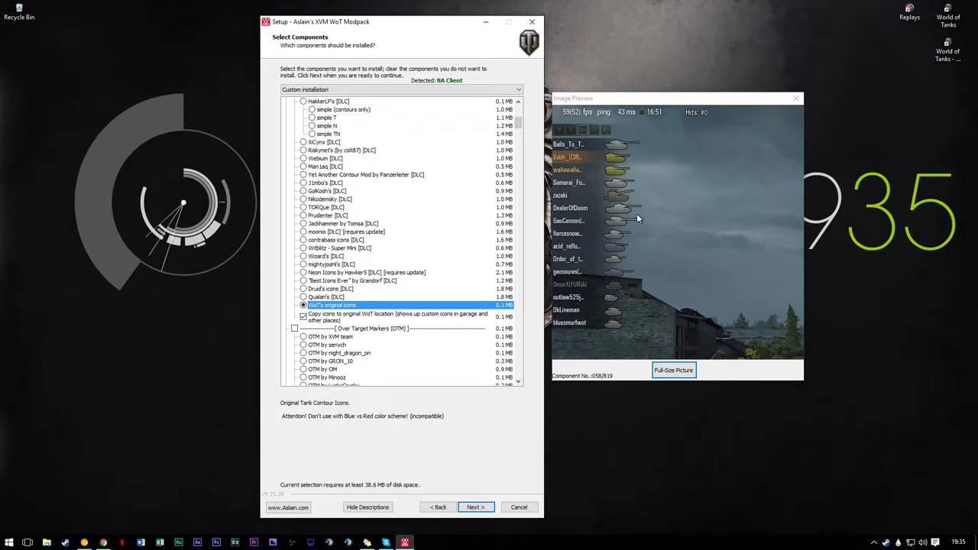
click(312, 183)
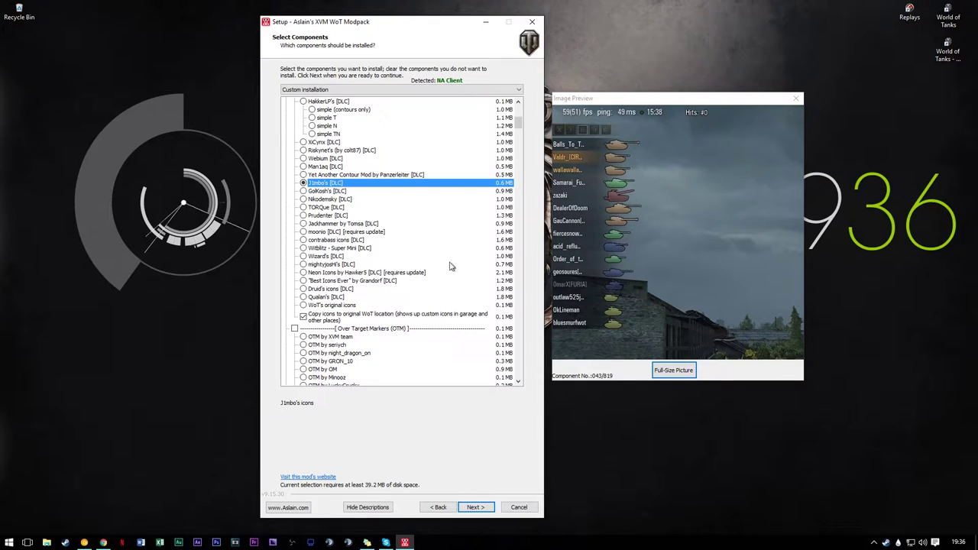
click(332, 305)
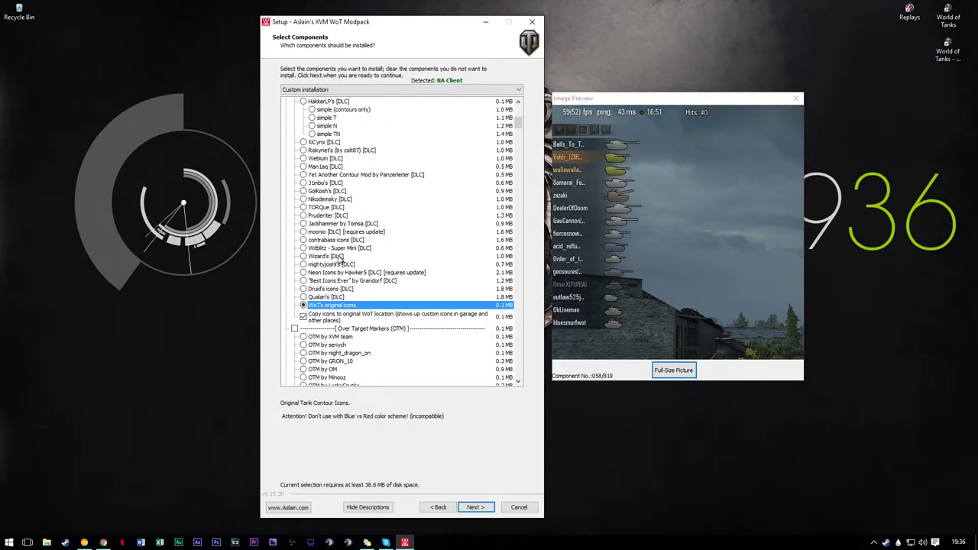
click(321, 184)
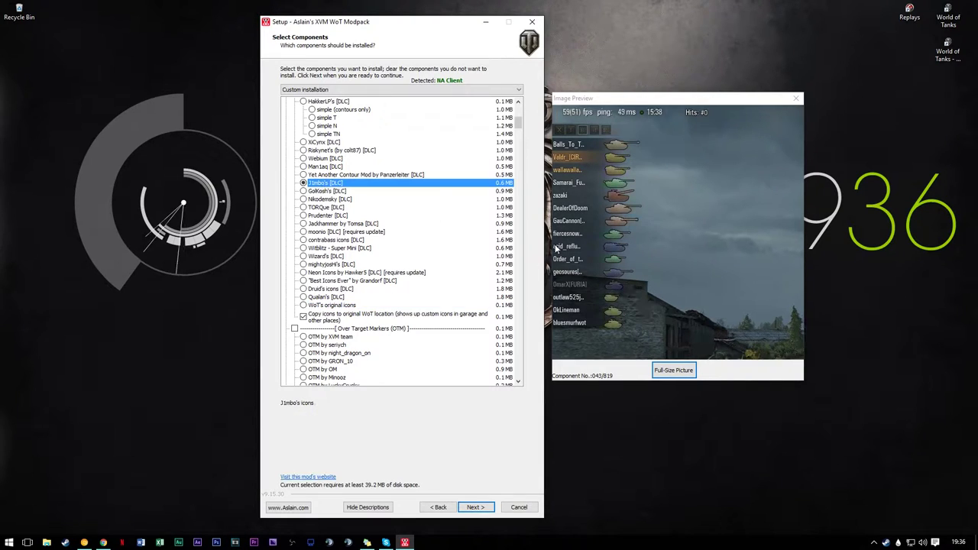
Step: Enable Over Target Markers and preview the OTM variants by night_dragon_on, Minooz and XVM team
scroll(456, 232, down, 5)
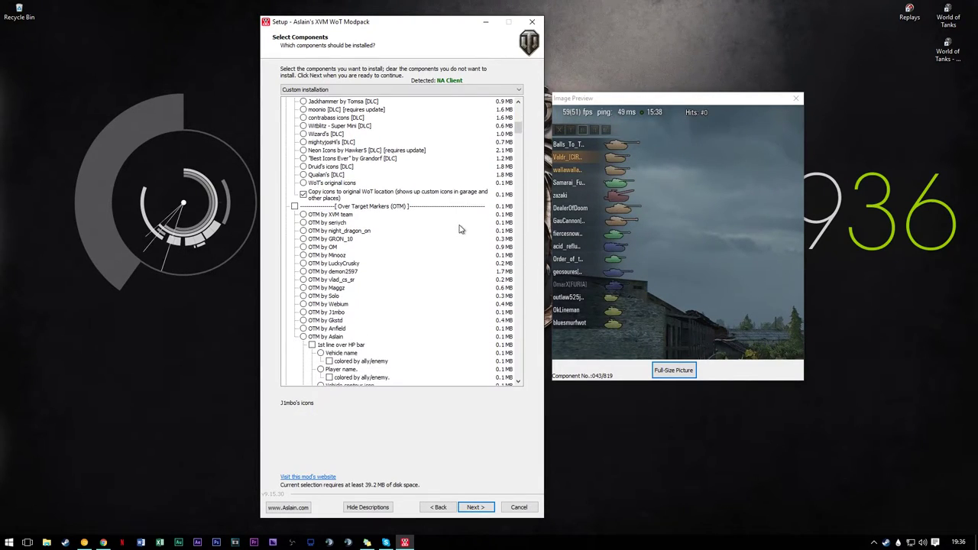
scroll(433, 226, down, 3)
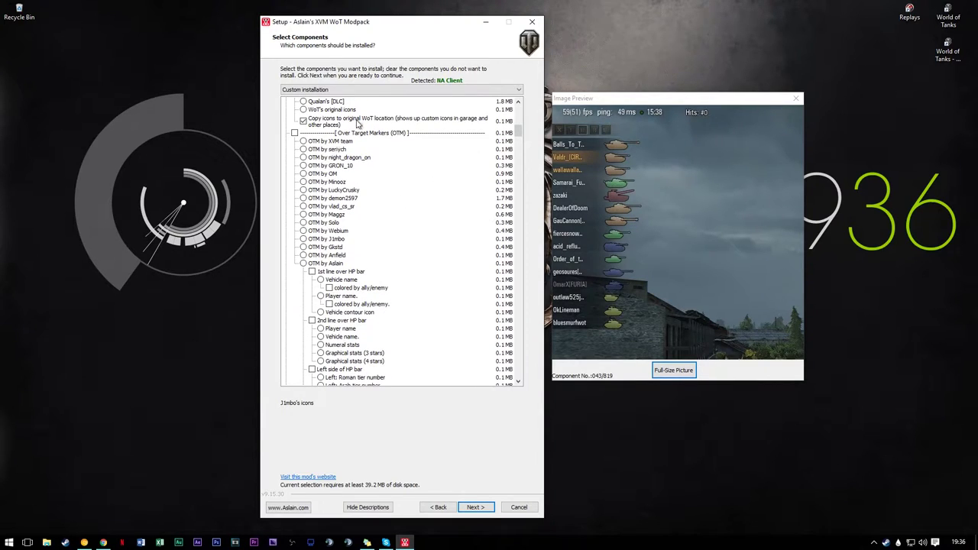
click(295, 134)
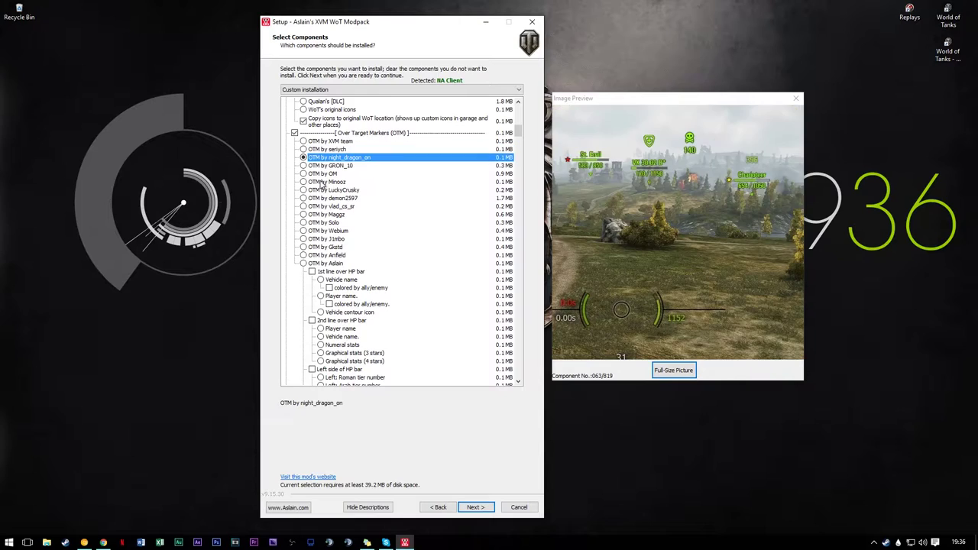
click(321, 182)
click(328, 141)
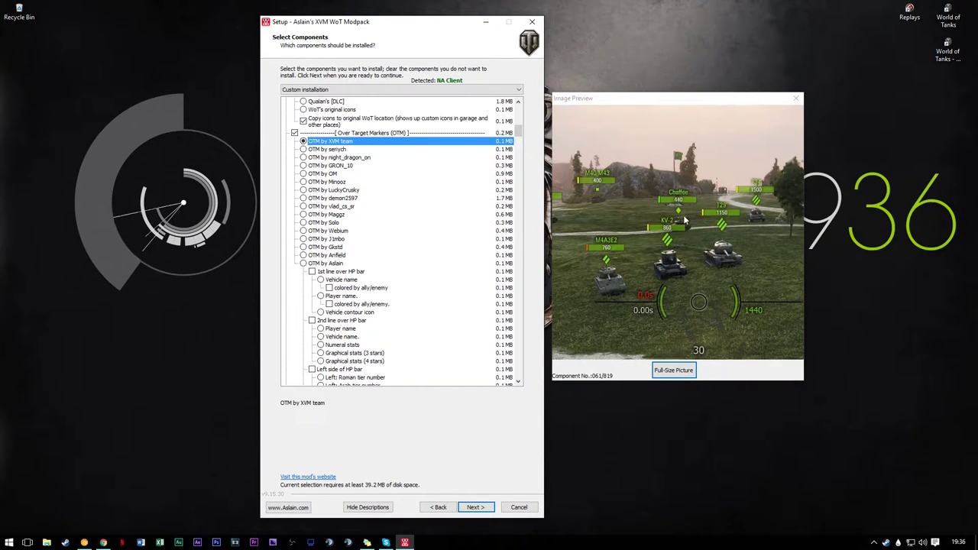
Step: Try OTM by Aslain with numeral stats, a right-side Roman number and clan icons, and clear the whole Over Target Markers group
scroll(336, 199, down, 3)
scroll(338, 191, down, 3)
click(341, 185)
click(353, 257)
click(351, 297)
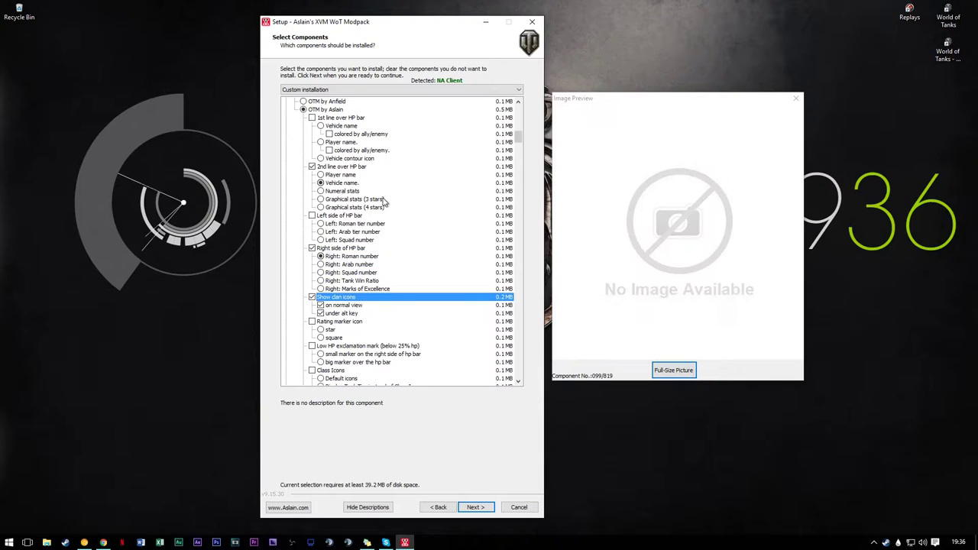
click(378, 191)
scroll(380, 197, up, 7)
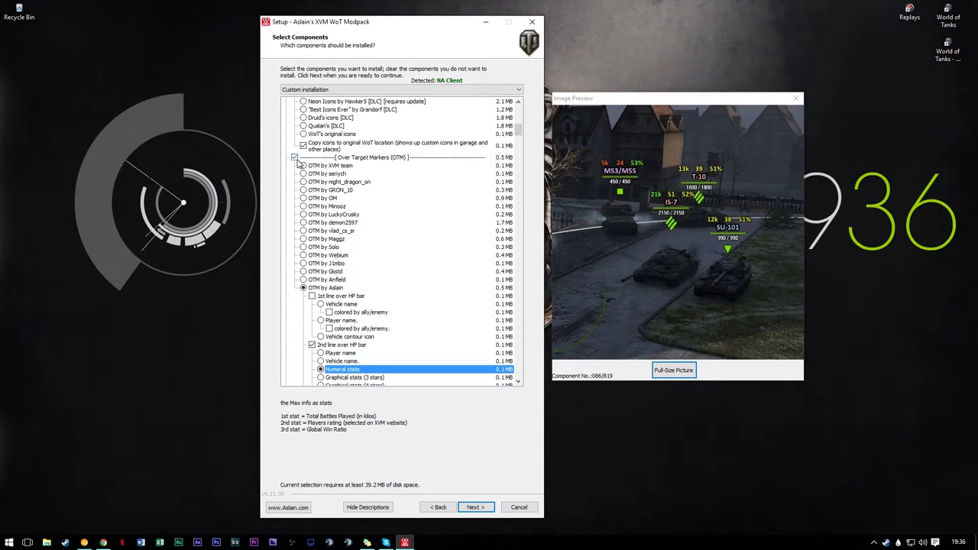
click(299, 159)
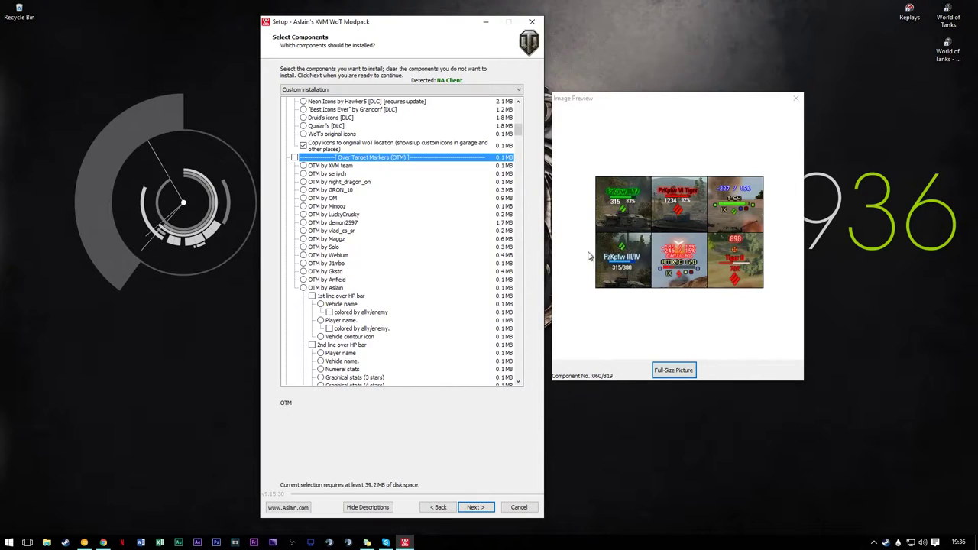
Step: Preview the OTM variants by Webium, Anfield and demon2597, and disable Over Target Markers
click(340, 256)
click(340, 279)
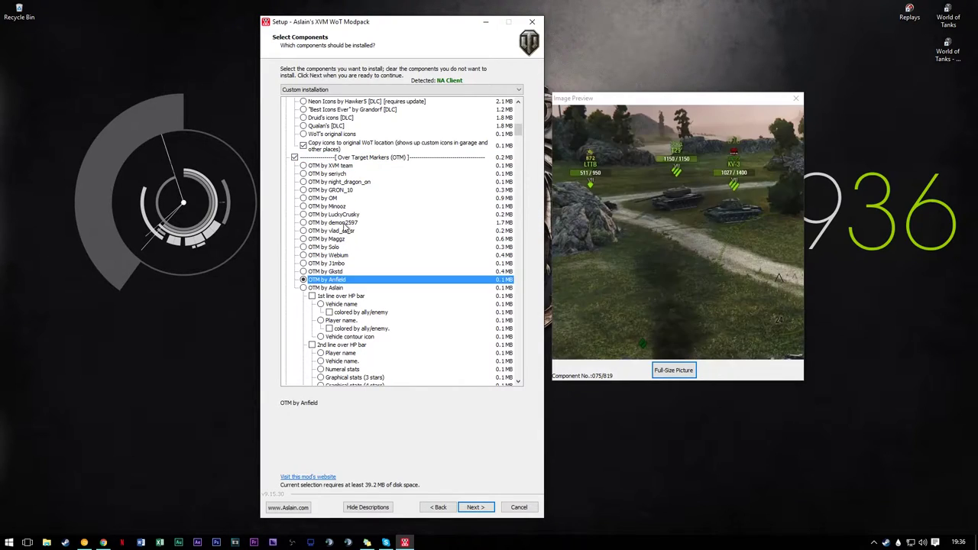
click(344, 222)
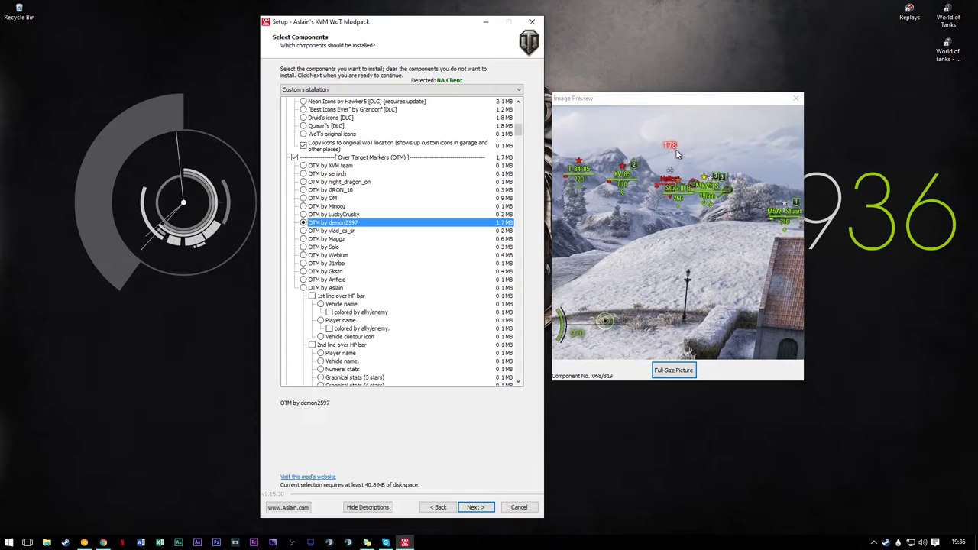
click(294, 156)
Step: Preview the client language flags and XVM stats icons options for the in-battle panels, leaving both disabled
scroll(395, 255, down, 5)
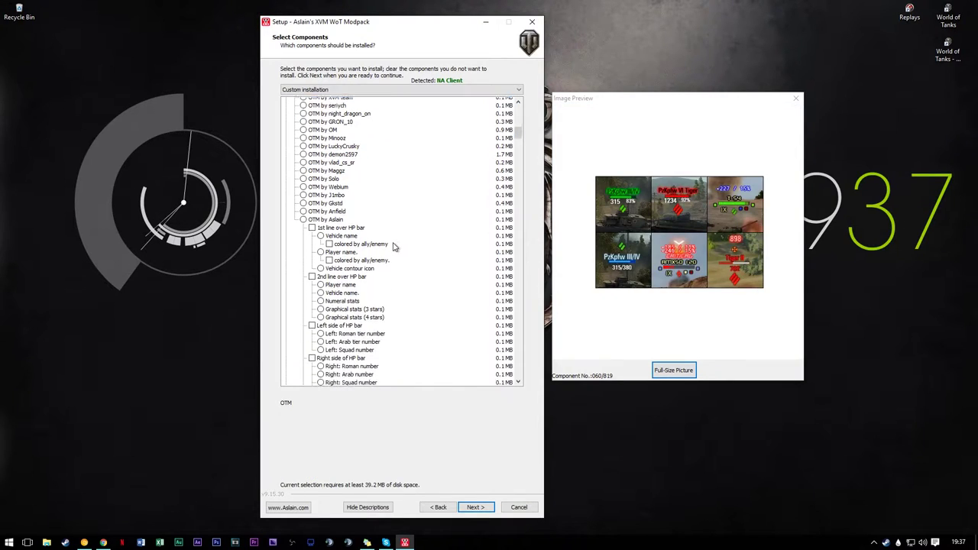
scroll(393, 253, down, 10)
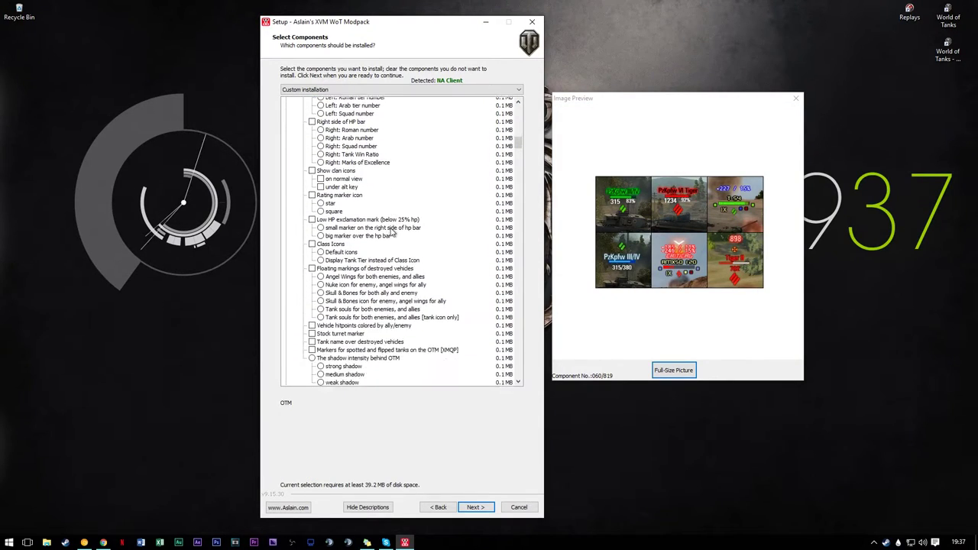
scroll(392, 231, down, 6)
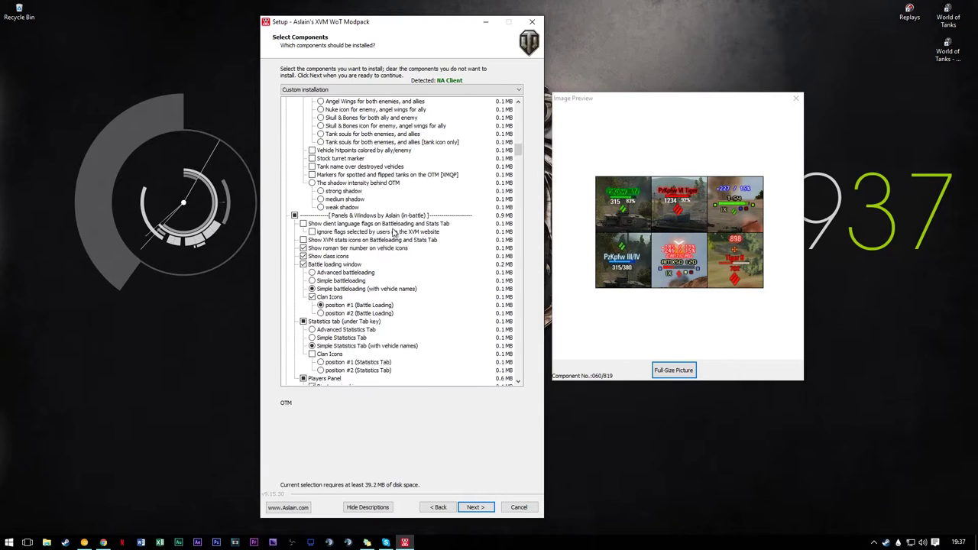
scroll(391, 231, down, 1)
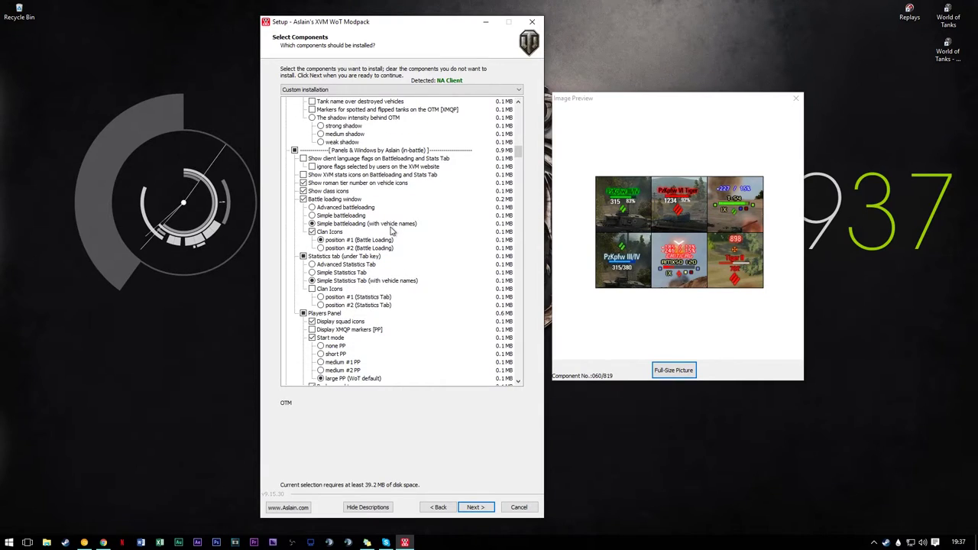
click(329, 159)
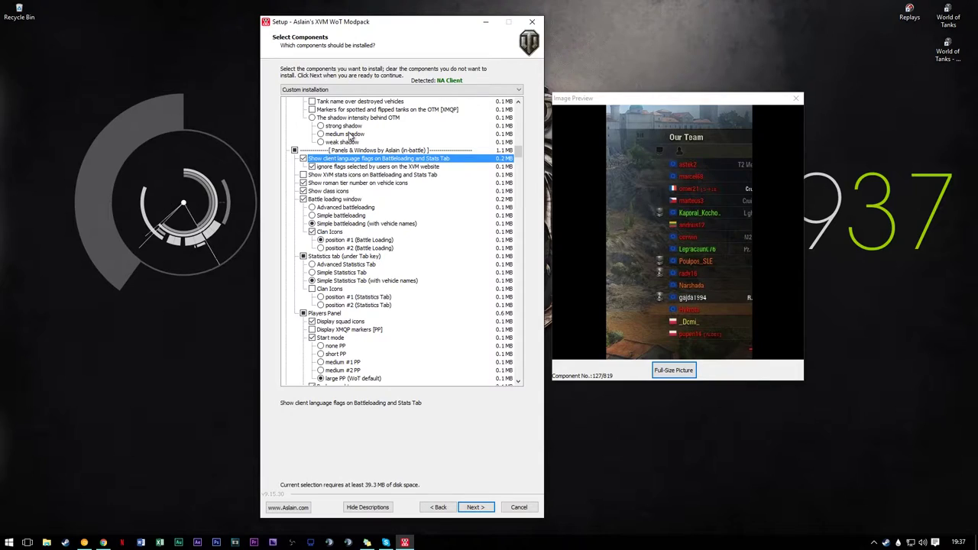
click(303, 159)
click(334, 178)
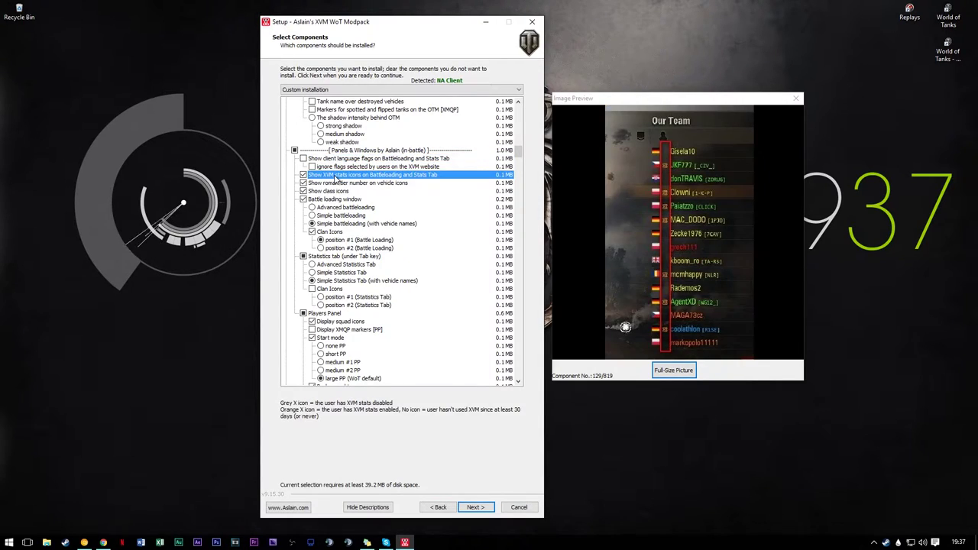
click(334, 178)
Step: Preview the roman tier number and class icons options for the in-battle panels, keeping both enabled
click(352, 185)
click(352, 188)
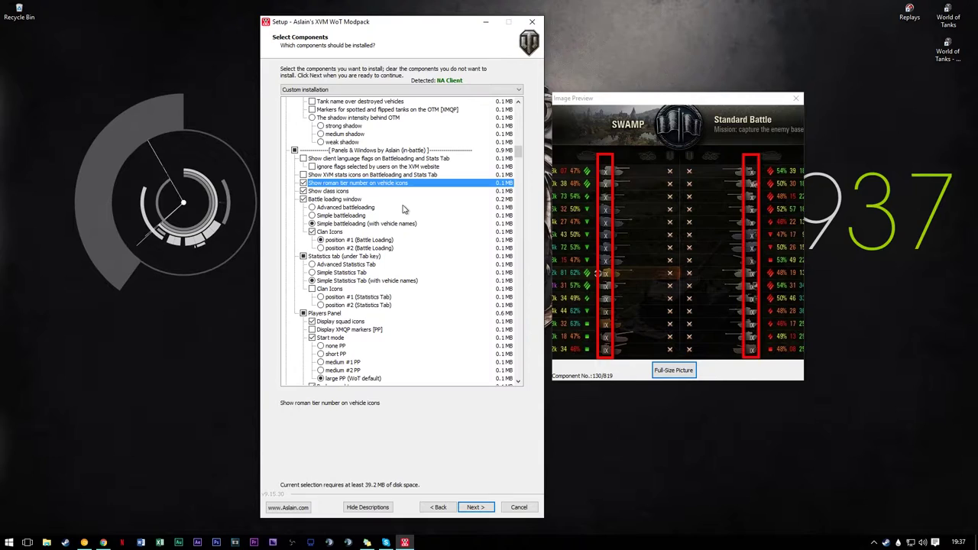
scroll(369, 207, down, 2)
click(317, 143)
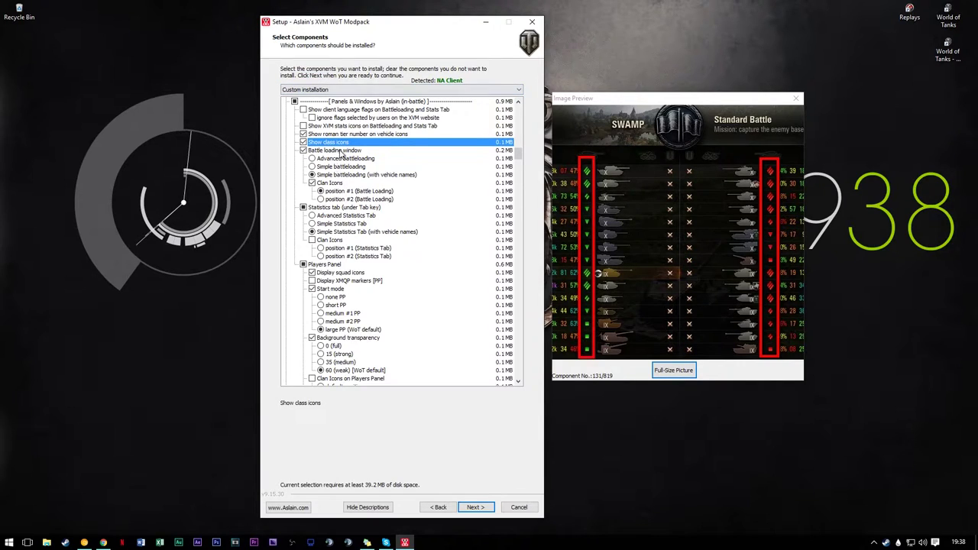
Step: Compare the battle loading layouts, keeping Simple battleloading (with vehicle names) and clan icons at position #1
click(343, 175)
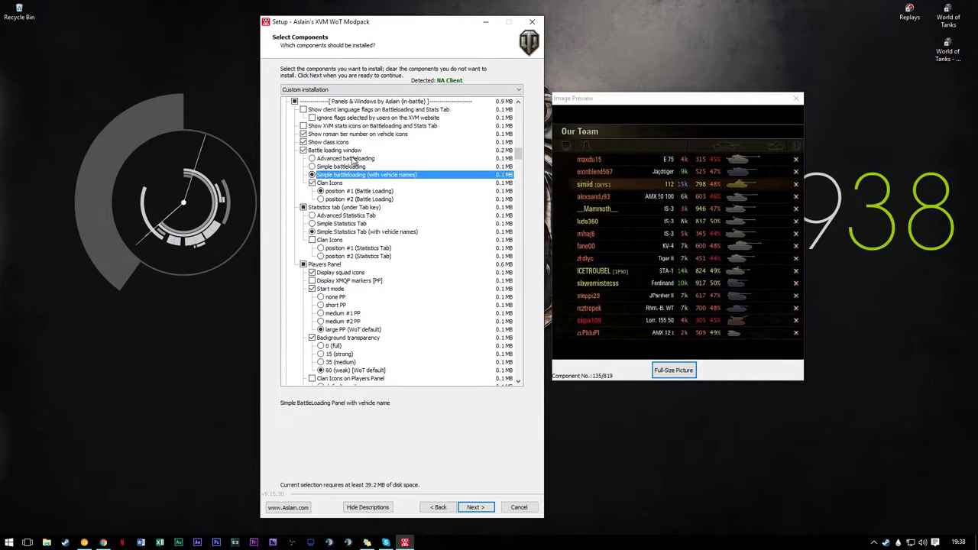
click(352, 159)
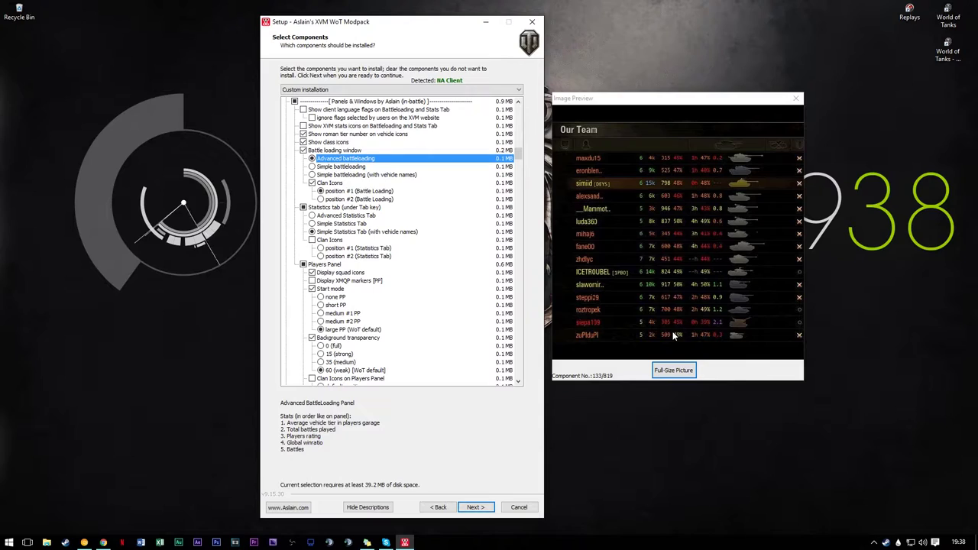
click(359, 166)
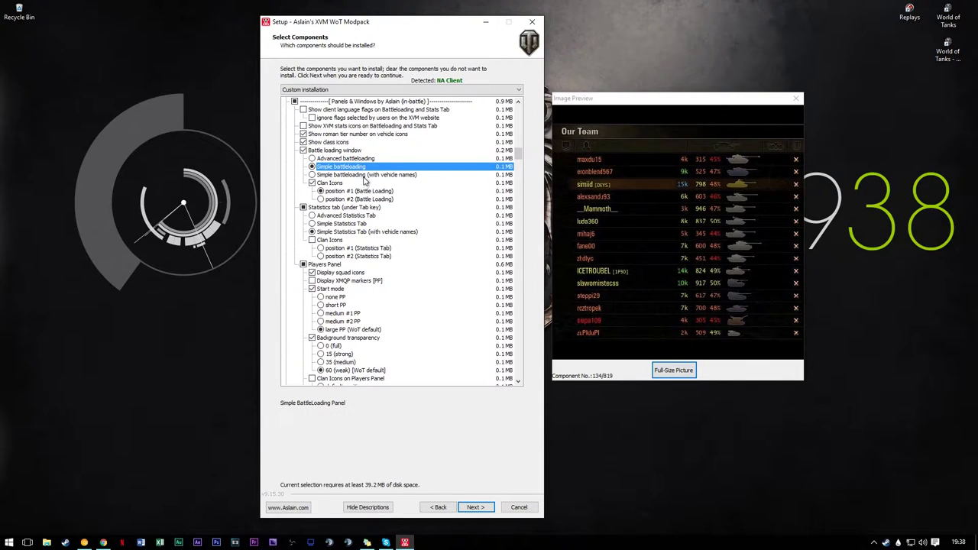
click(366, 176)
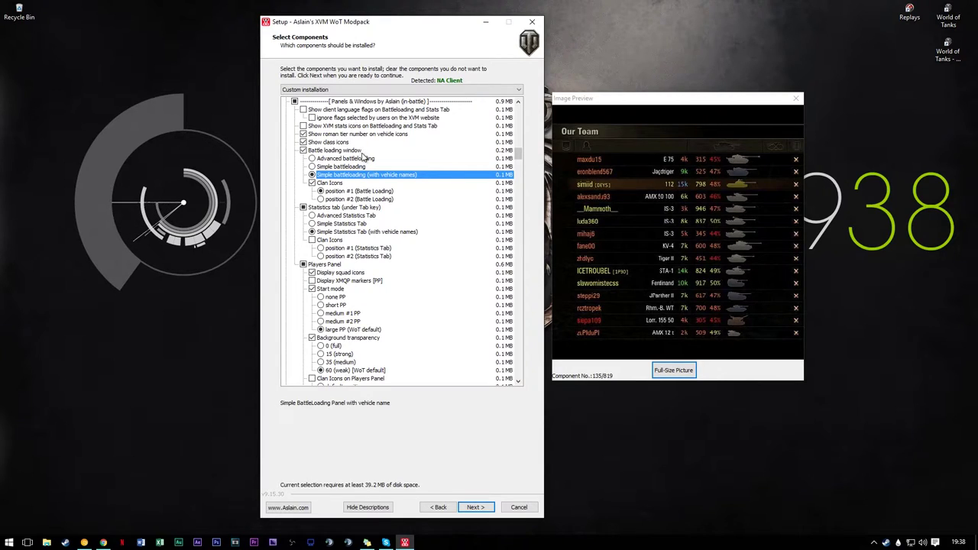
click(349, 191)
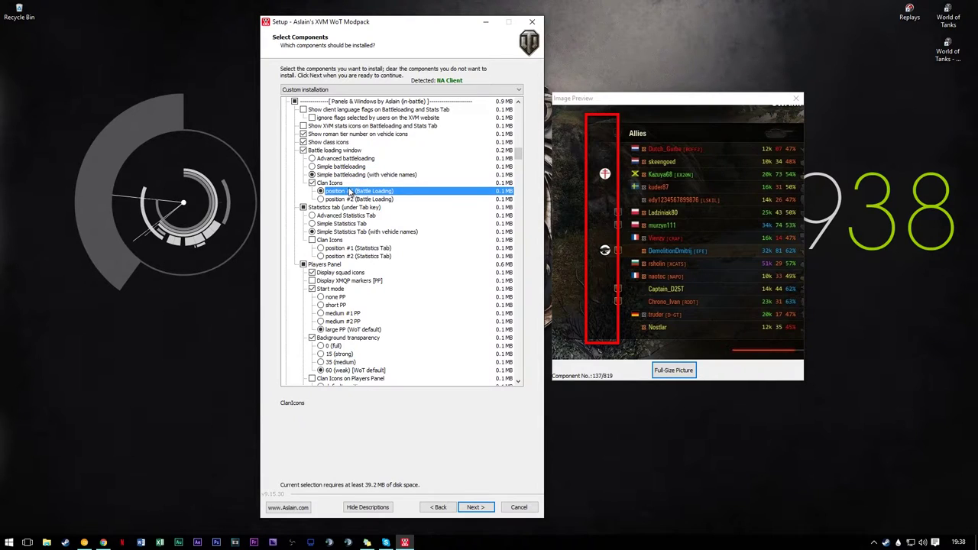
Step: Compare clan icon positions #1 and #2 for the battle loading window, and disable its clan icons
click(312, 183)
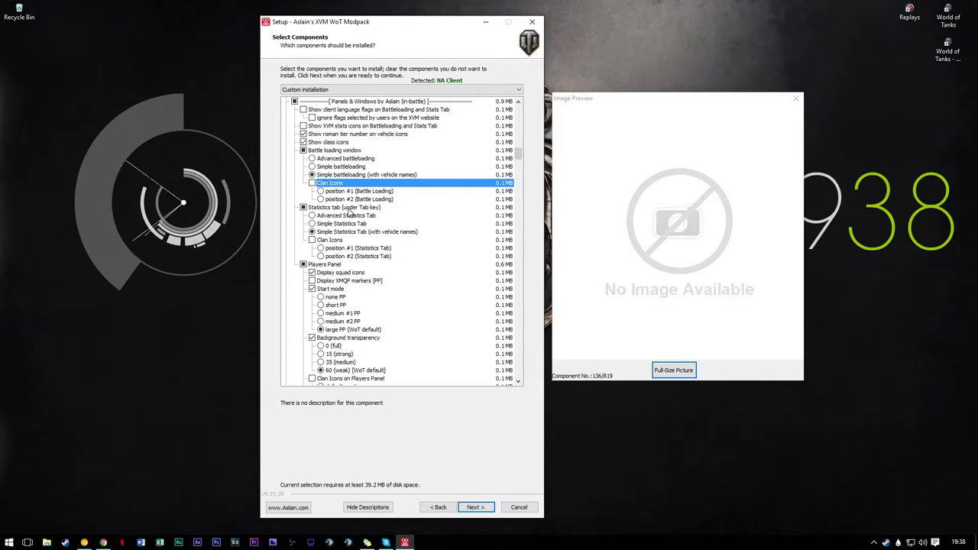
click(348, 199)
click(354, 191)
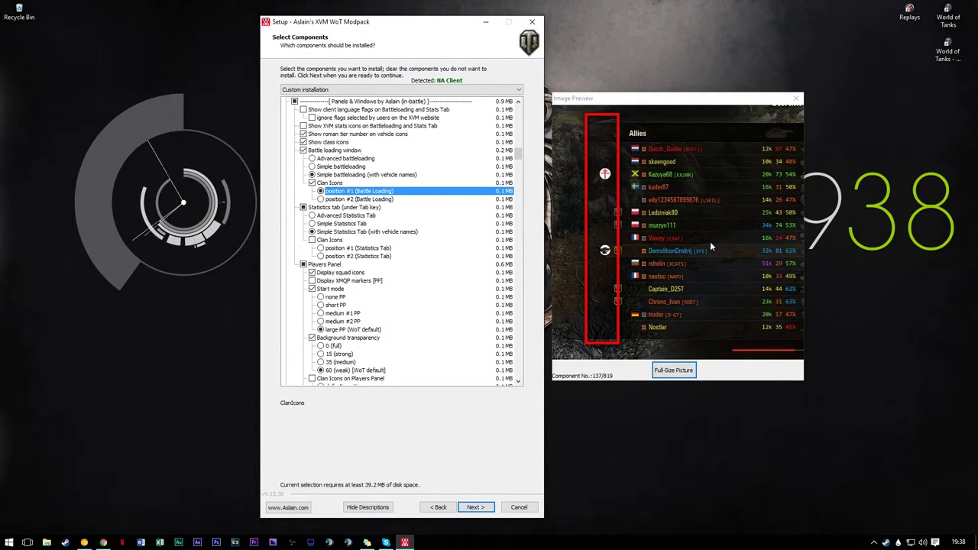
click(334, 184)
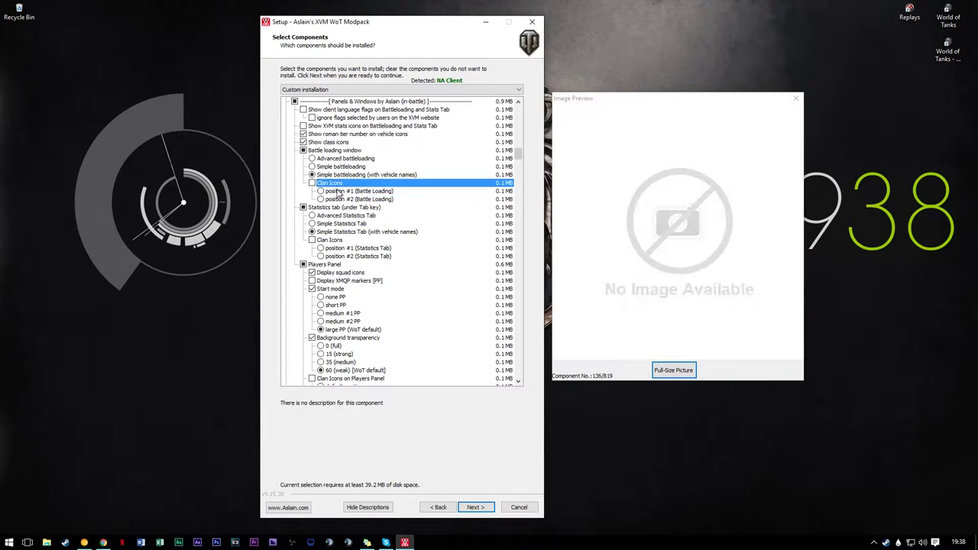
Step: Preview the Simple Statistics Tab (with vehicle names) layout, keeping it selected
scroll(387, 245, down, 1)
scroll(387, 245, down, 1)
scroll(391, 243, down, 2)
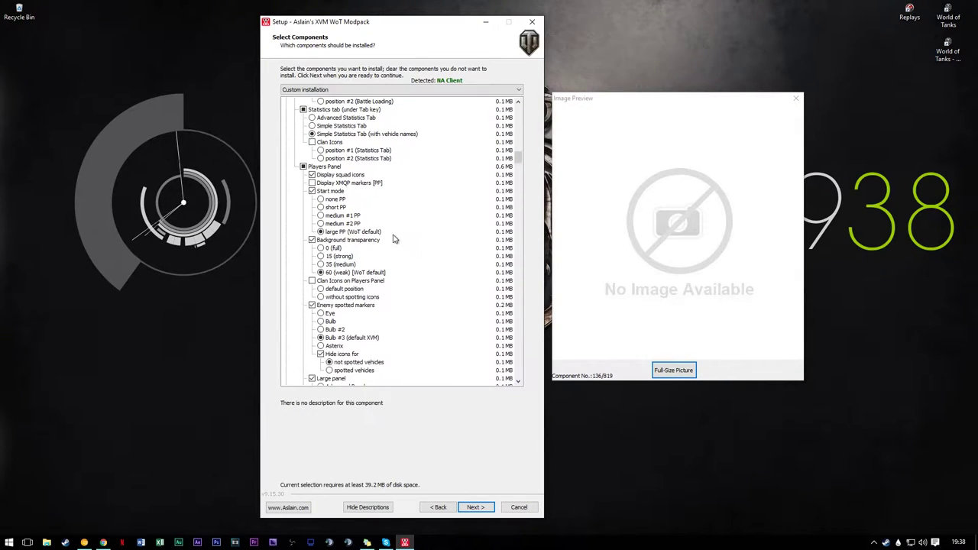
click(343, 136)
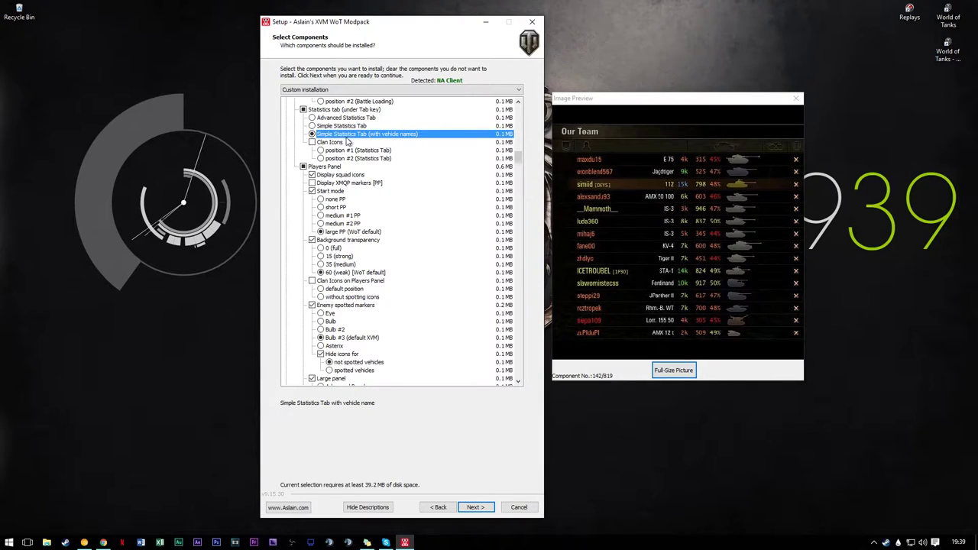
scroll(343, 137, up, 2)
scroll(342, 135, up, 1)
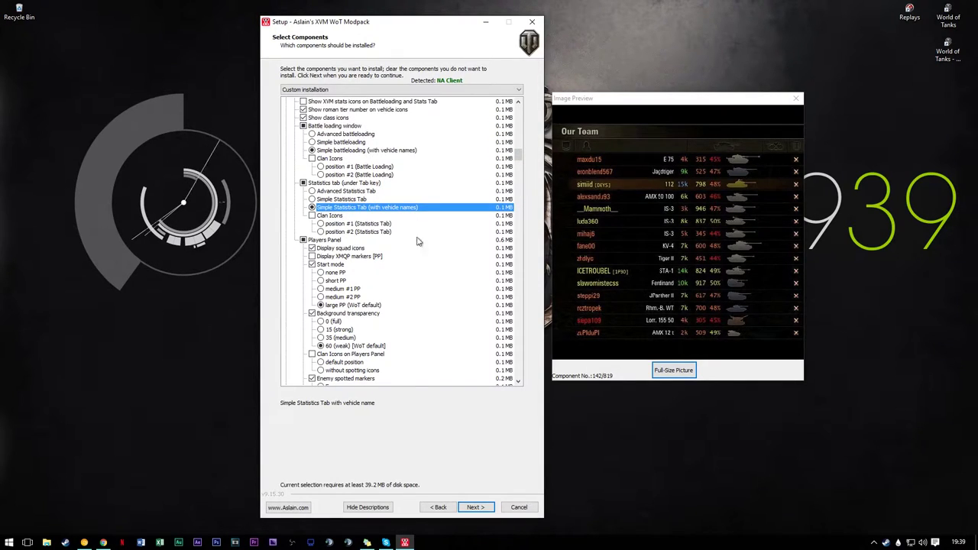
Step: Preview the Players Panel squad icons and XMQP markers, keeping squad icons enabled and XMQP markers disabled
scroll(367, 262, down, 5)
scroll(367, 262, down, 1)
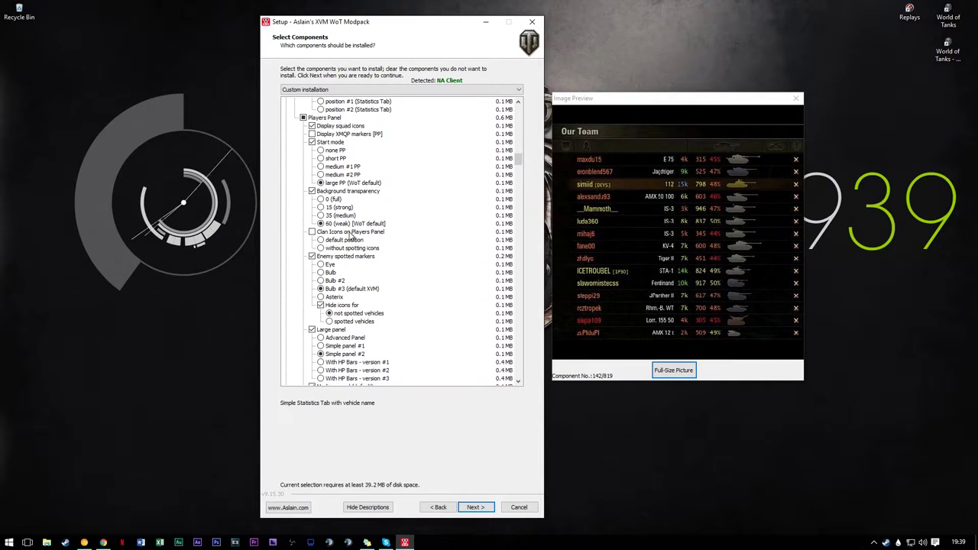
click(343, 126)
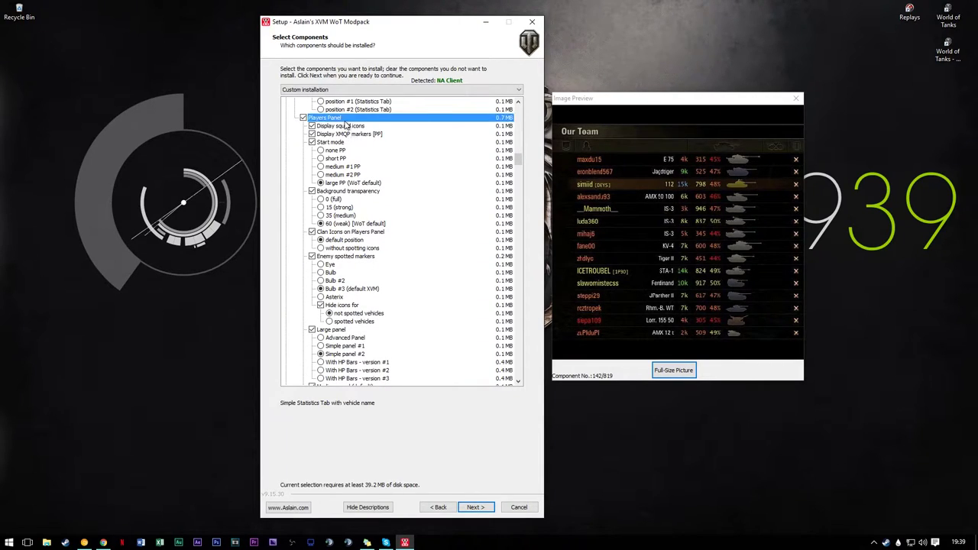
click(312, 126)
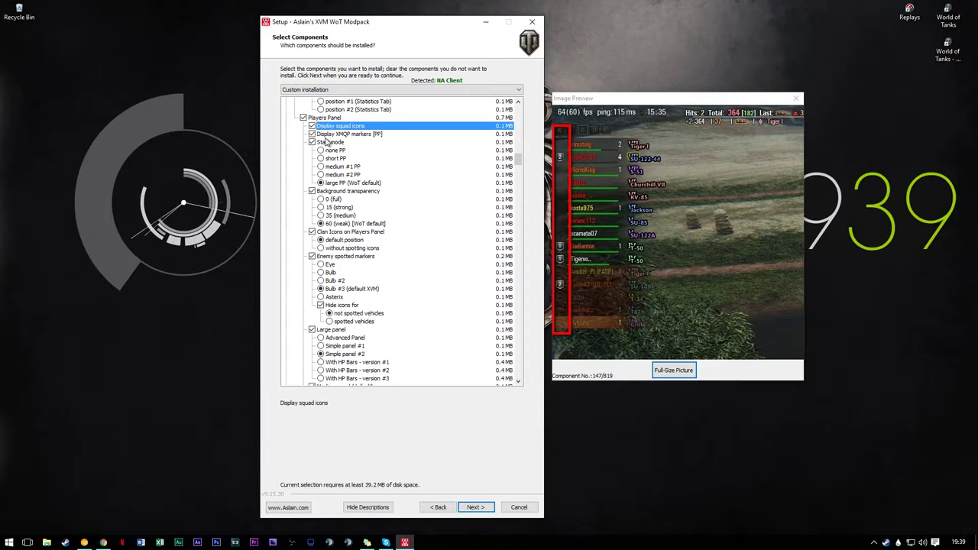
click(346, 135)
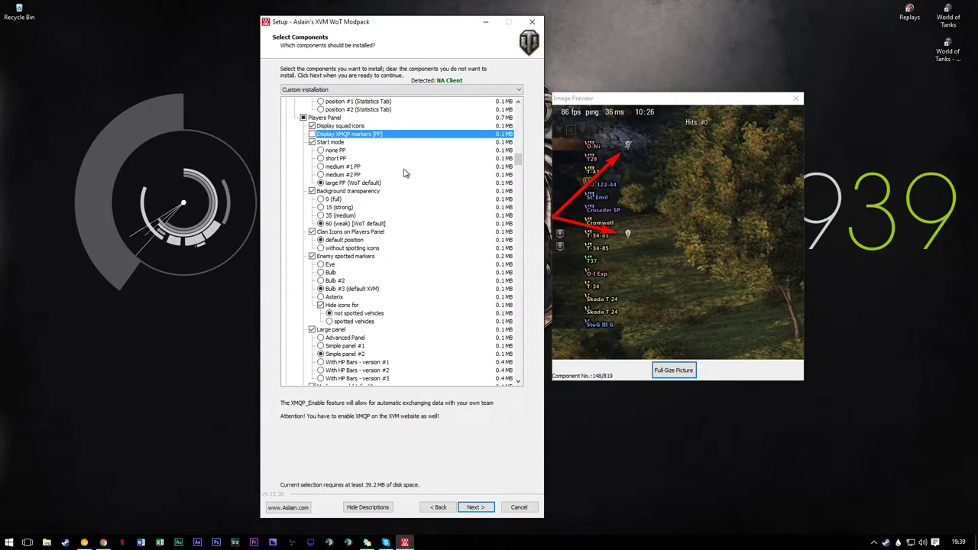
Step: Compare the Players Panel start modes none, short, medium #1, medium #2 and large, keeping large PP (WoT default)
click(350, 184)
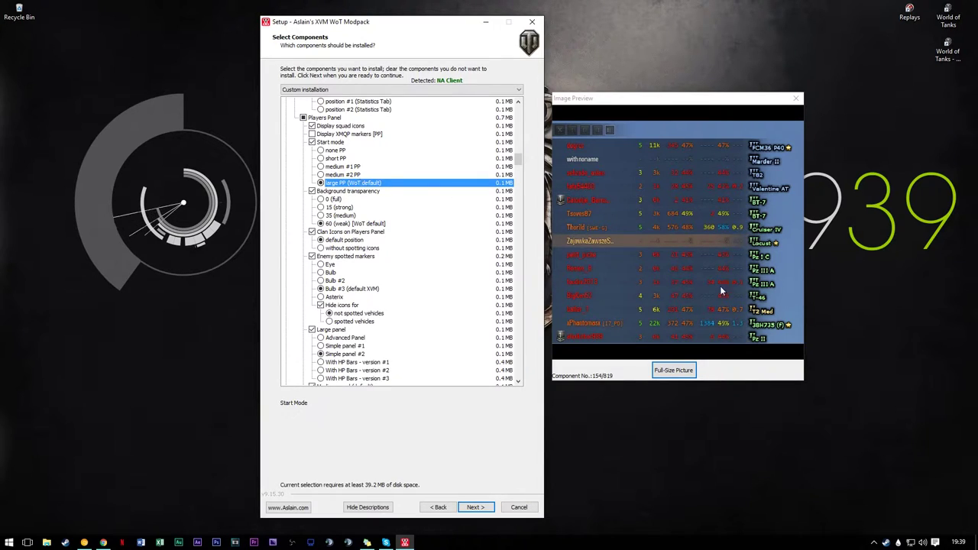
click(337, 174)
click(337, 166)
click(339, 159)
click(340, 150)
click(339, 159)
click(340, 166)
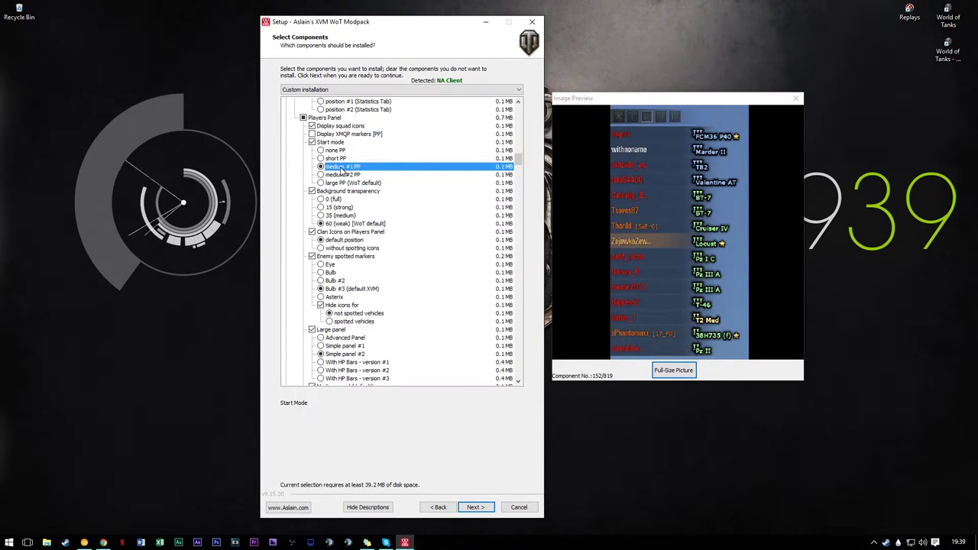
click(351, 158)
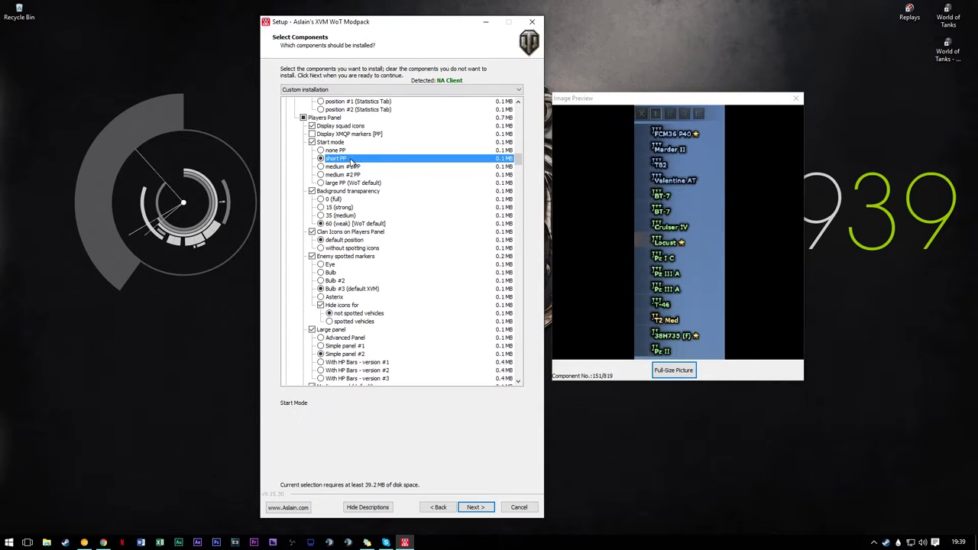
click(384, 167)
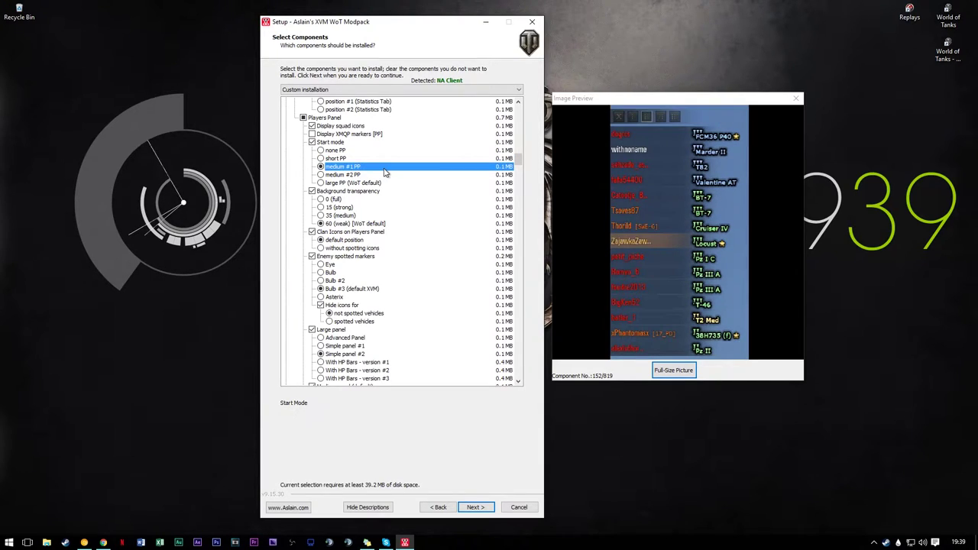
click(374, 176)
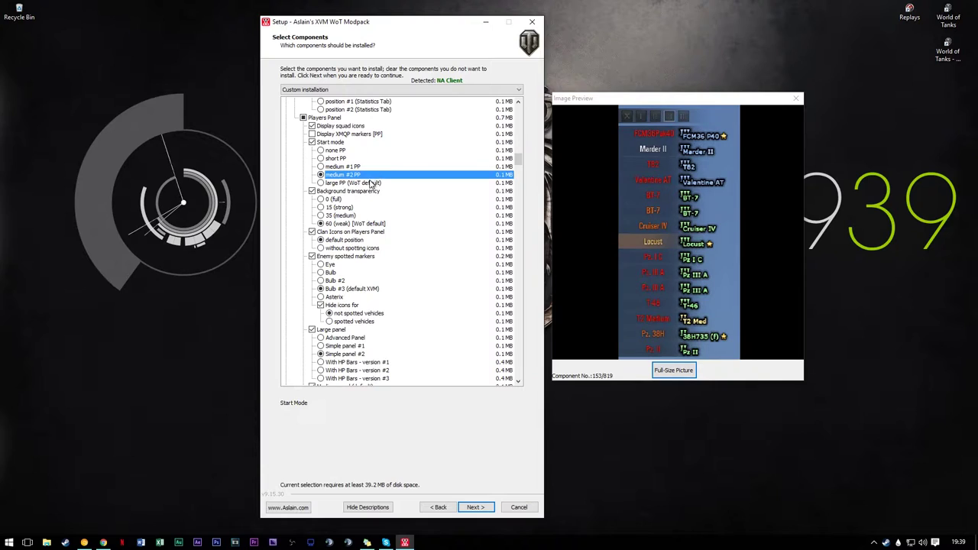
click(369, 183)
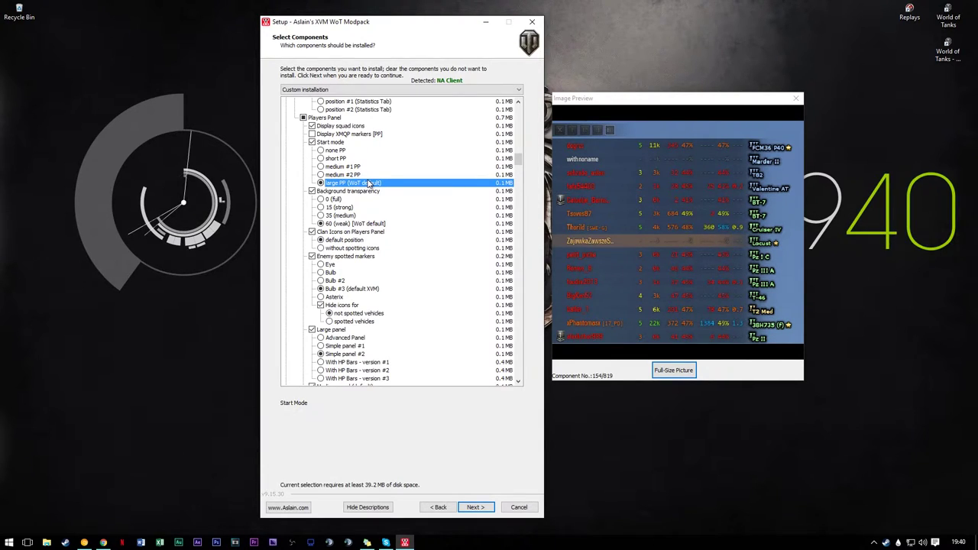
Step: Compare the Players Panel background transparency levels, keeping 60 (weak), and disable Clan Icons on Players Panel
scroll(364, 182, down, 1)
scroll(363, 182, down, 3)
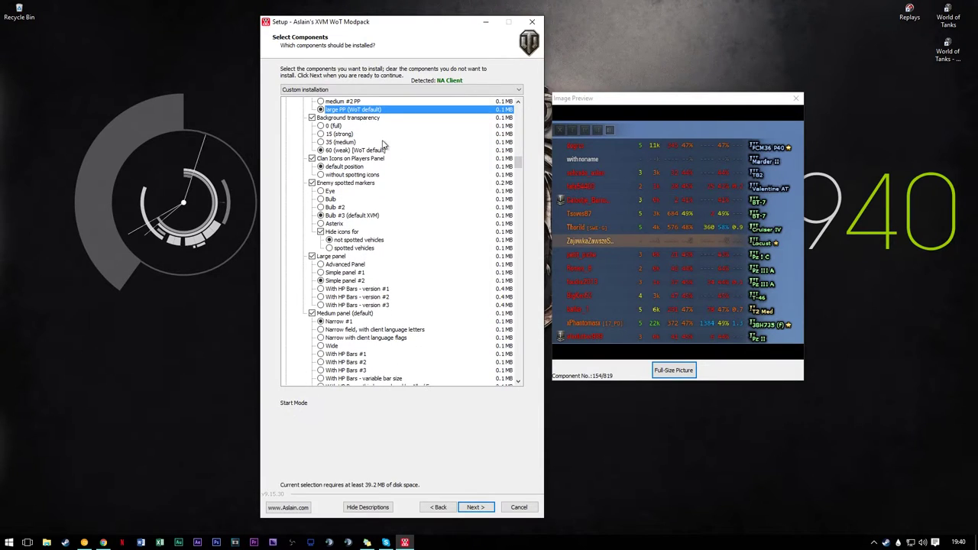
click(343, 126)
click(342, 134)
click(350, 143)
click(353, 150)
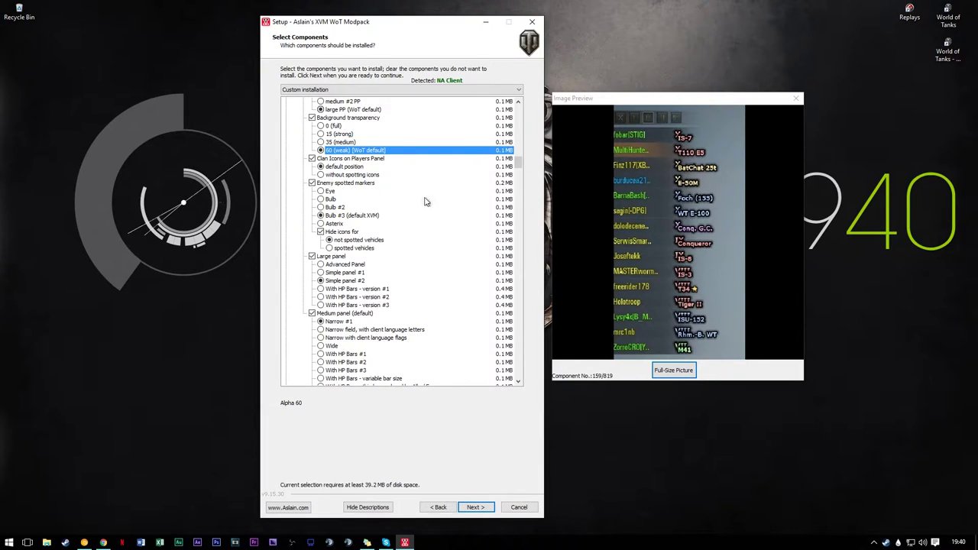
scroll(405, 203, down, 1)
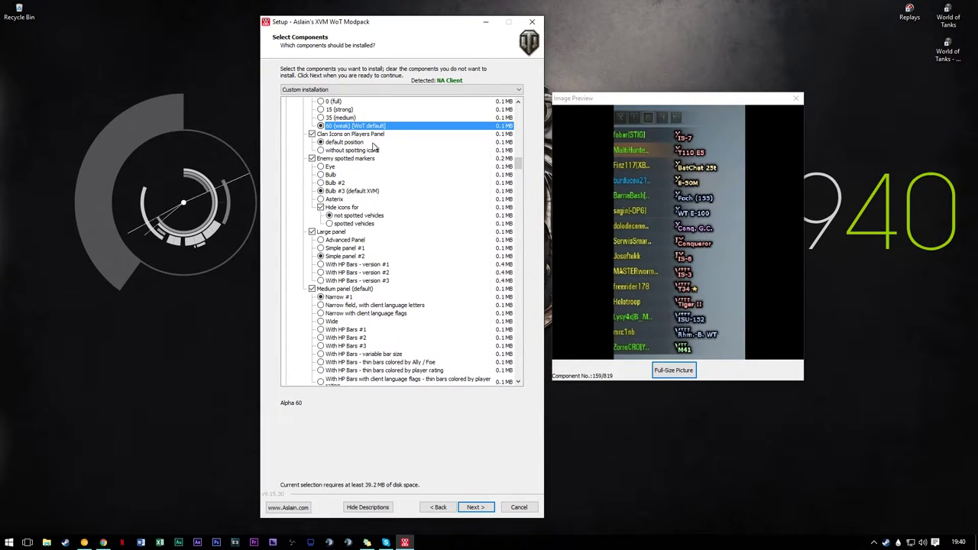
click(313, 136)
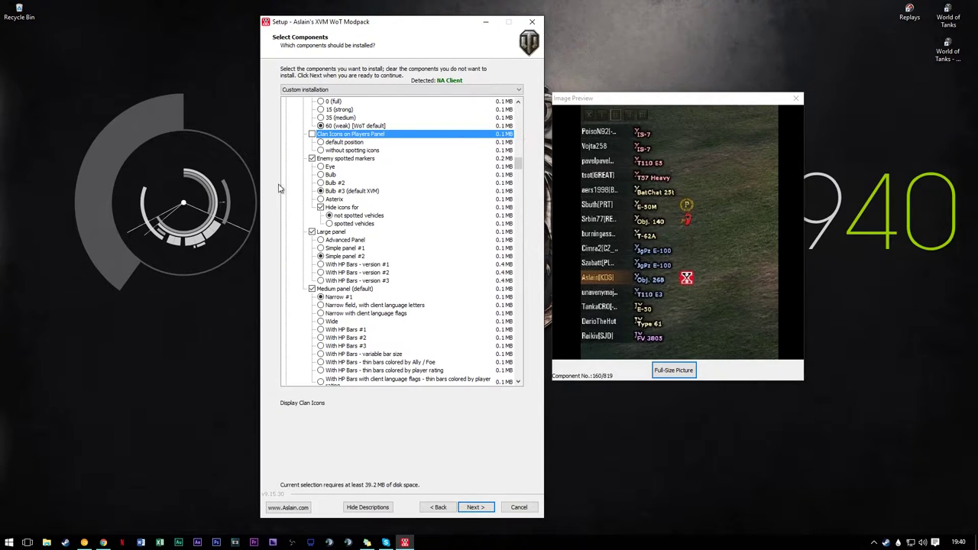
Step: Compare the Eye, Bulb, Bulb #2, Bulb #3 and Asterix enemy spotted markers, keeping Bulb #3 (default XVM)
scroll(344, 184, down, 1)
click(343, 164)
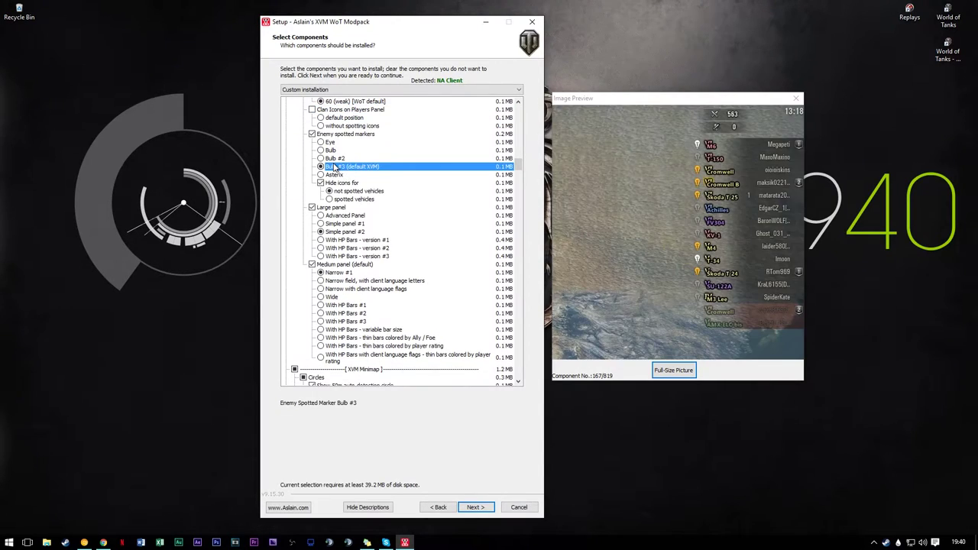
click(343, 159)
click(345, 151)
click(346, 143)
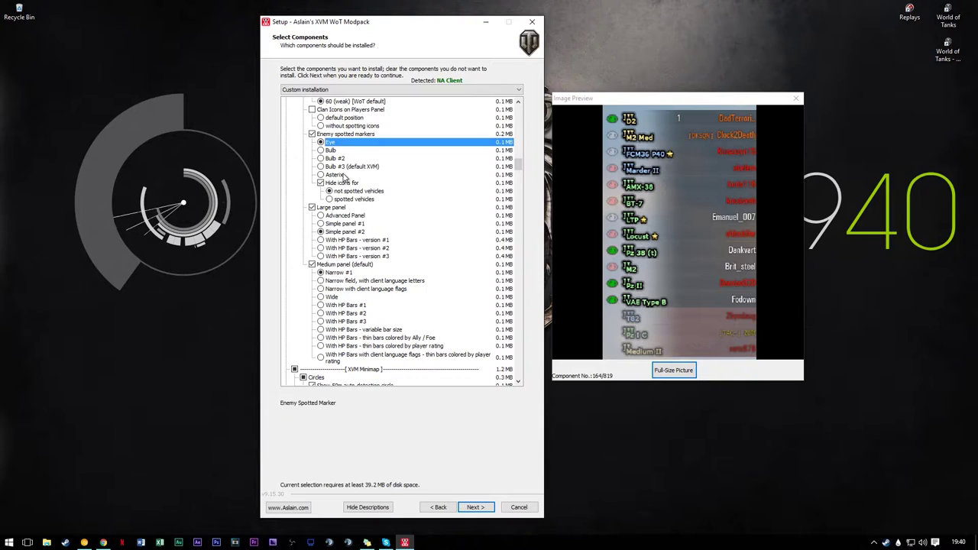
click(348, 168)
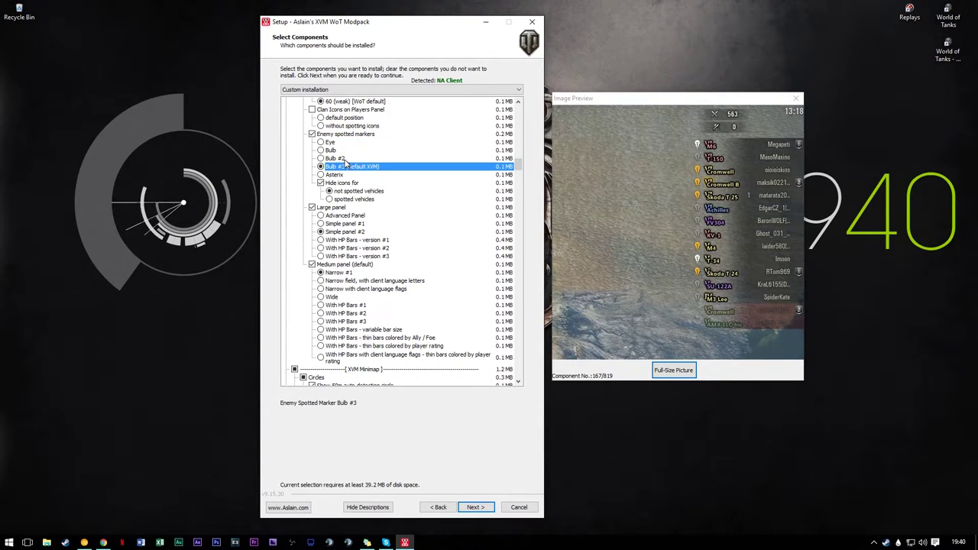
click(347, 175)
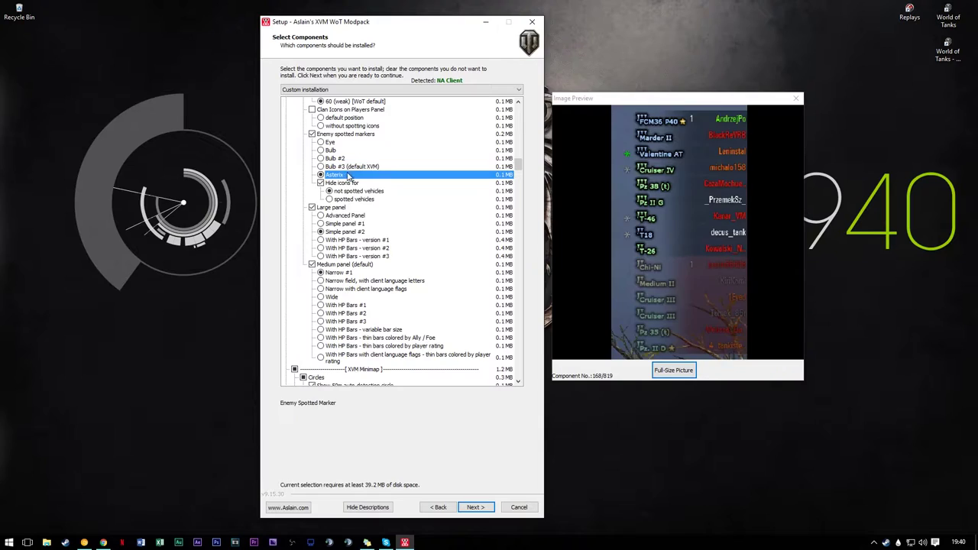
click(350, 158)
click(349, 151)
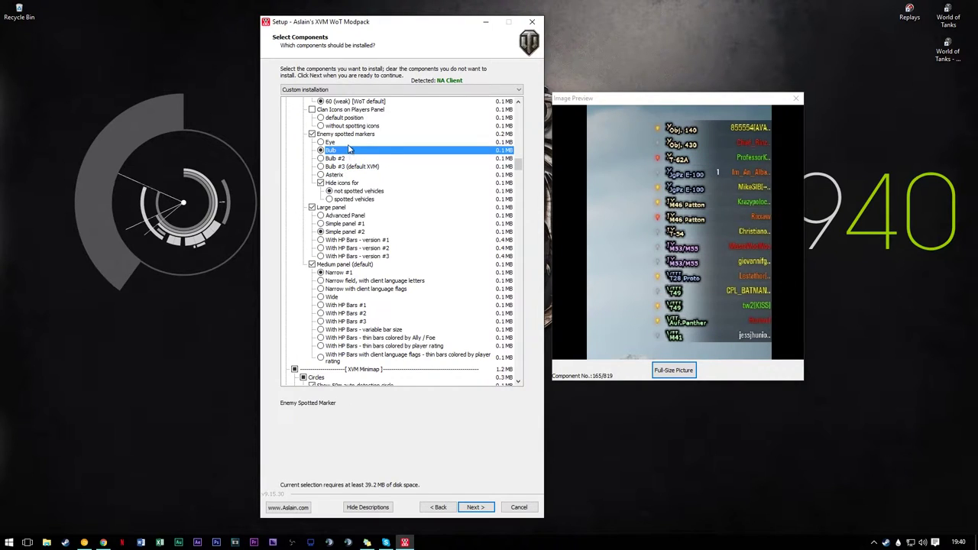
click(350, 143)
click(359, 167)
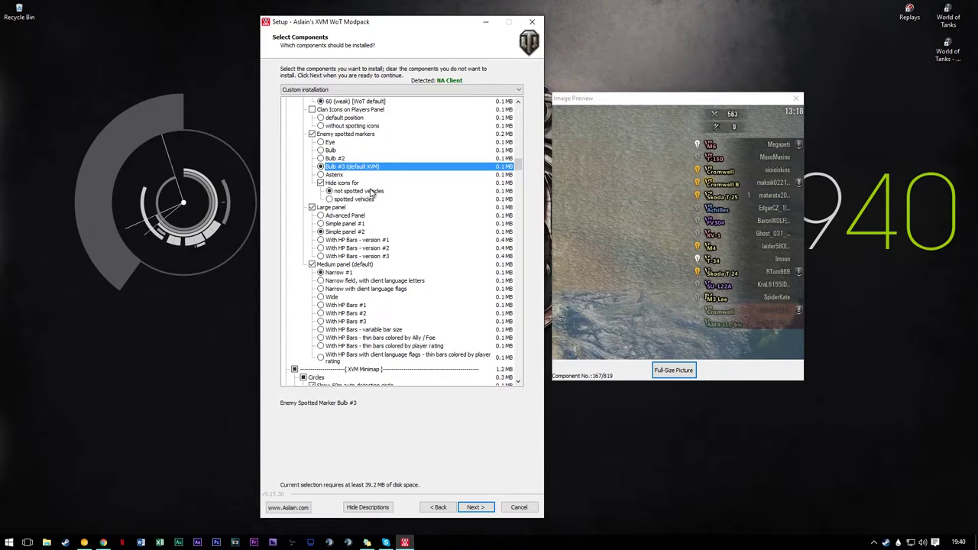
Step: Compare the Advanced Panel, Simple panel #1 and Simple panel #2 layouts for the large panel, keeping Simple panel #2
scroll(384, 188, down, 2)
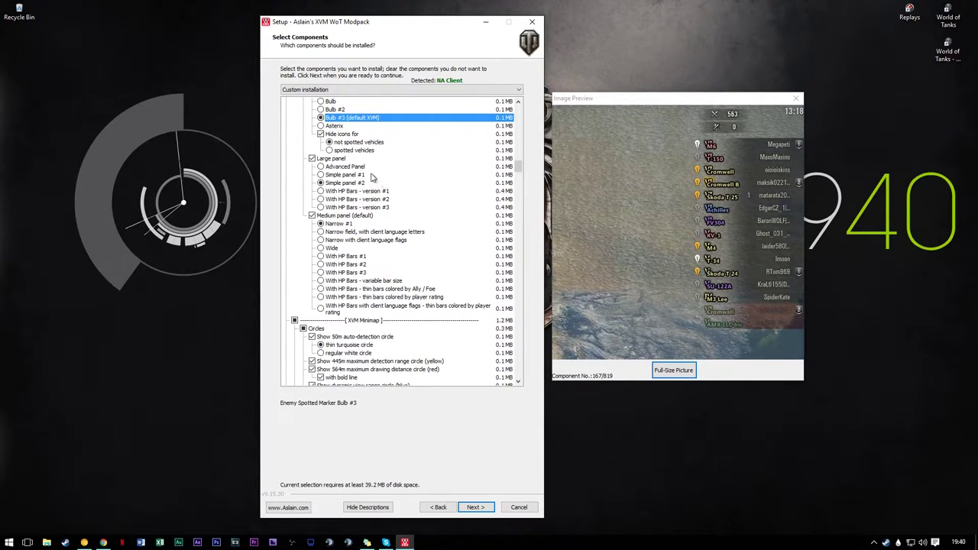
click(364, 183)
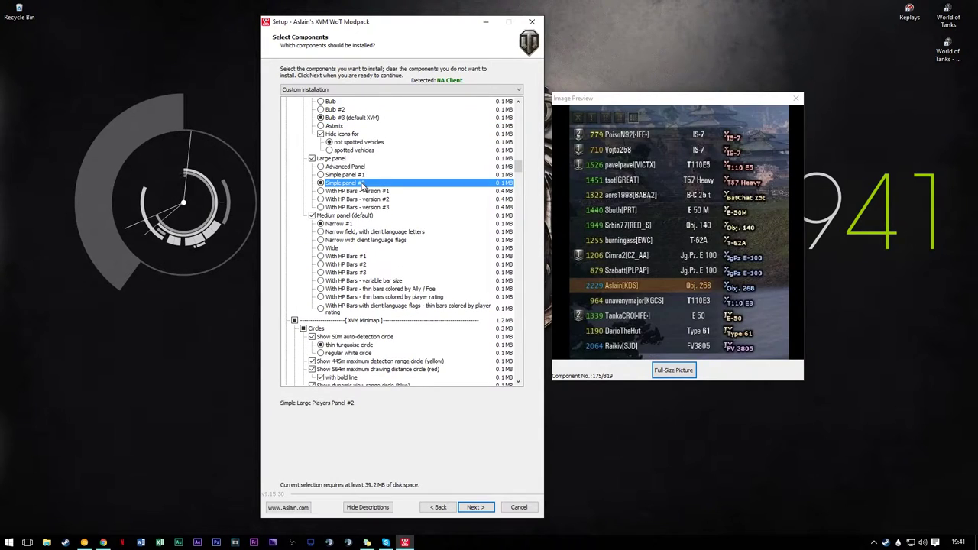
click(364, 166)
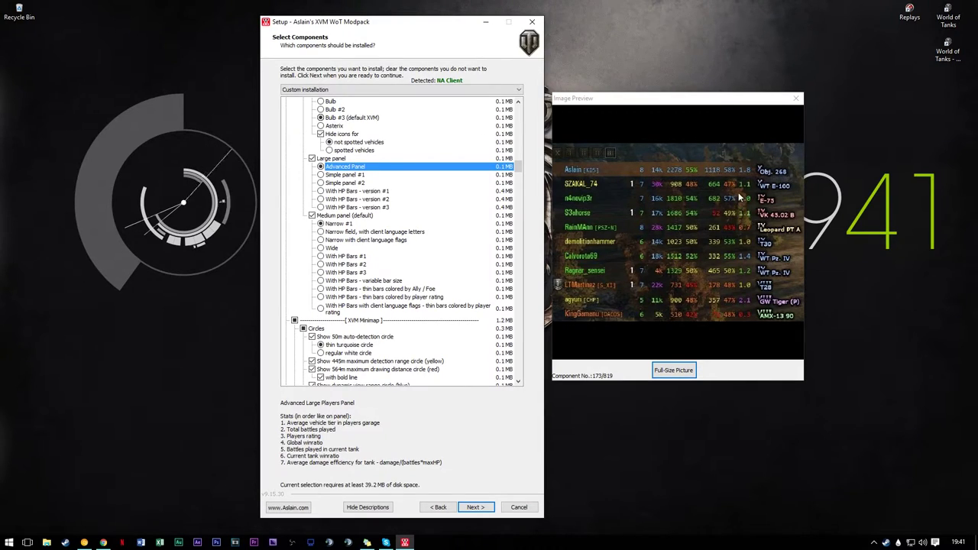
click(376, 175)
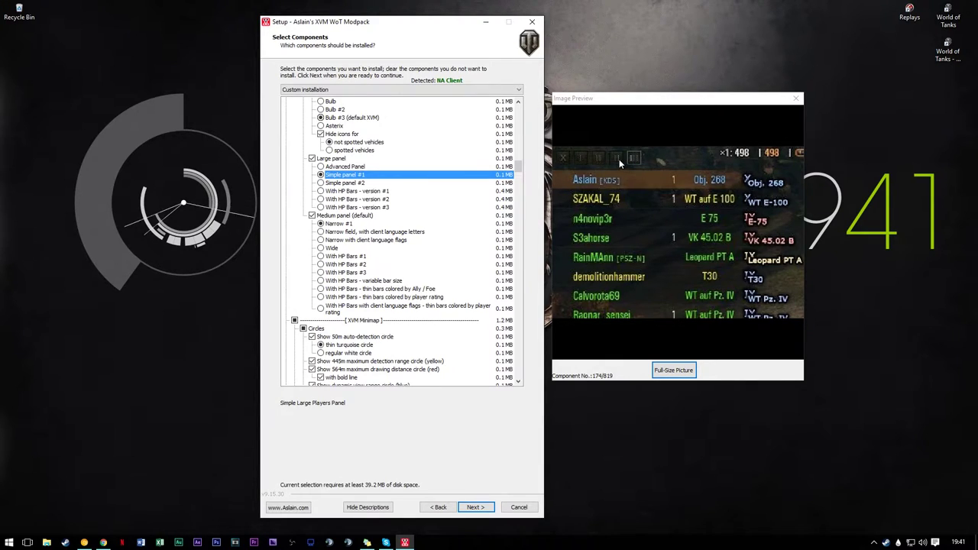
click(344, 183)
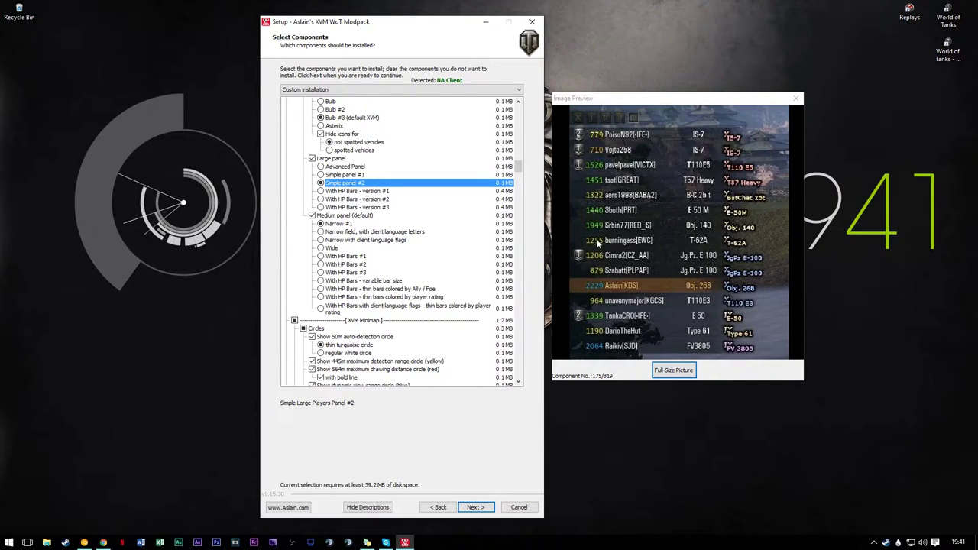
Step: Compare the medium panel's narrow, client language and HP bar variants, keeping Narrow #1
scroll(399, 241, down, 2)
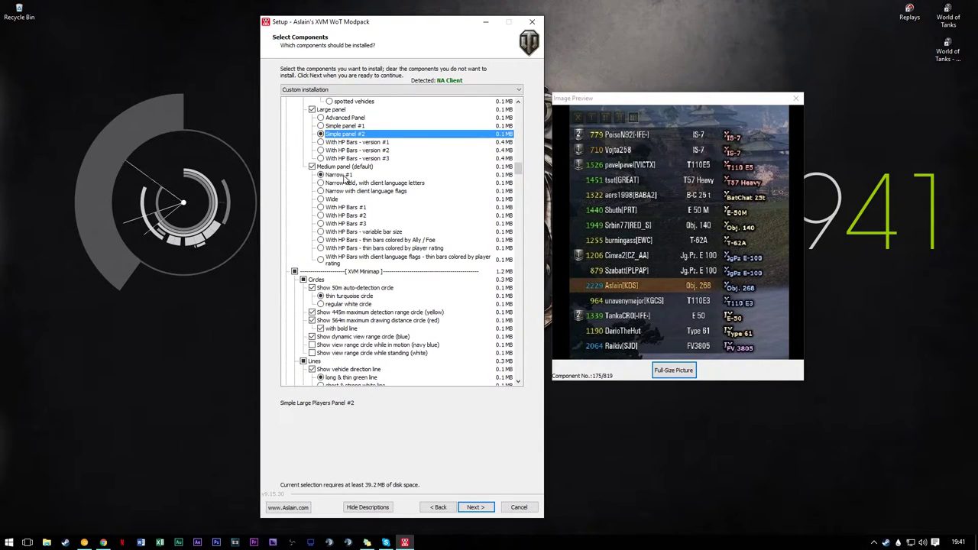
click(343, 175)
click(346, 183)
click(343, 192)
click(342, 216)
click(344, 224)
click(345, 232)
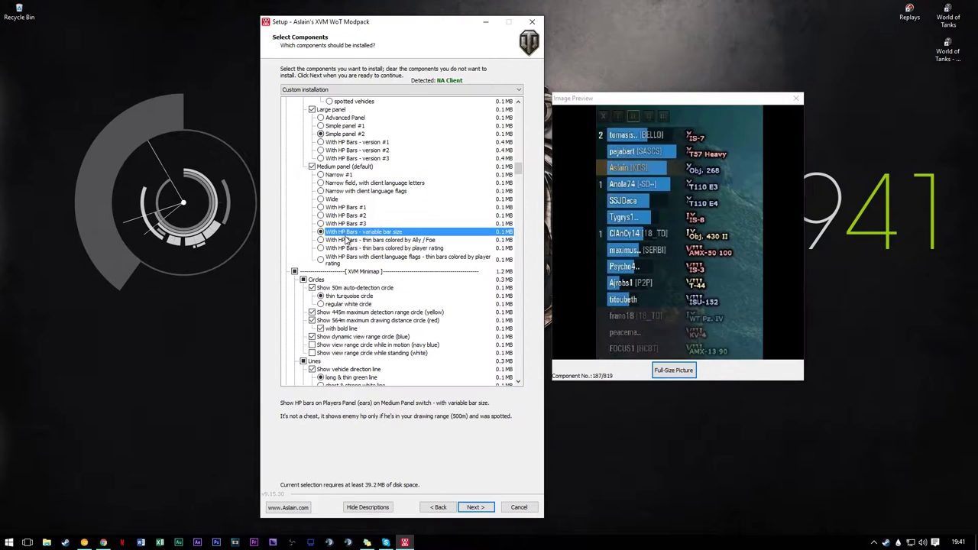
click(353, 258)
click(346, 207)
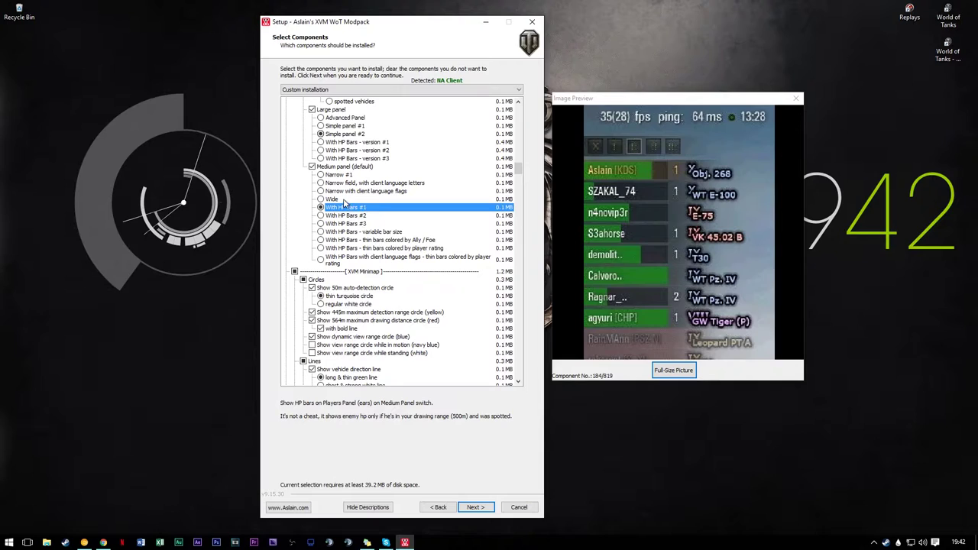
click(345, 175)
scroll(367, 228, down, 1)
scroll(368, 228, down, 4)
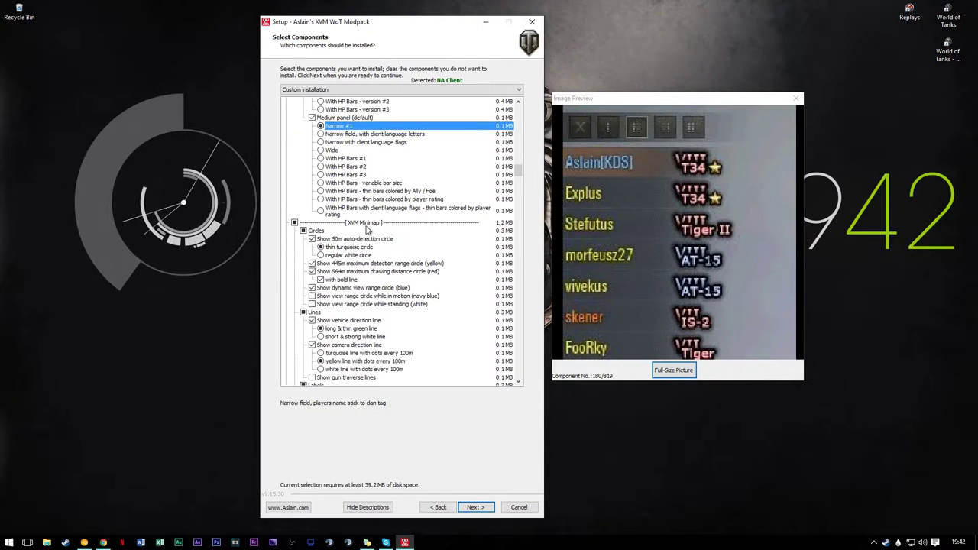
Step: Preview the thin turquoise 50m auto-detection circle and the yellow 445m maximum detection range circle for the minimap
scroll(375, 218, down, 1)
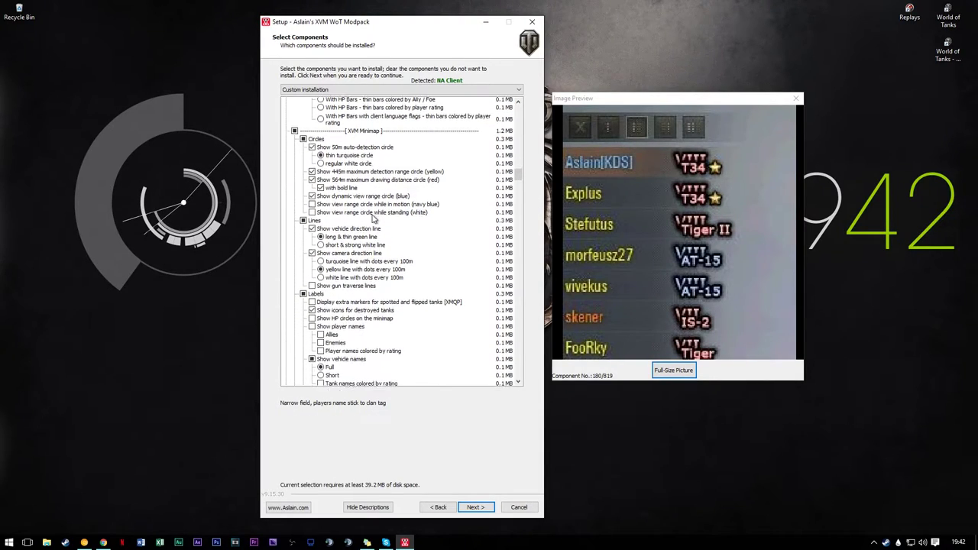
click(354, 150)
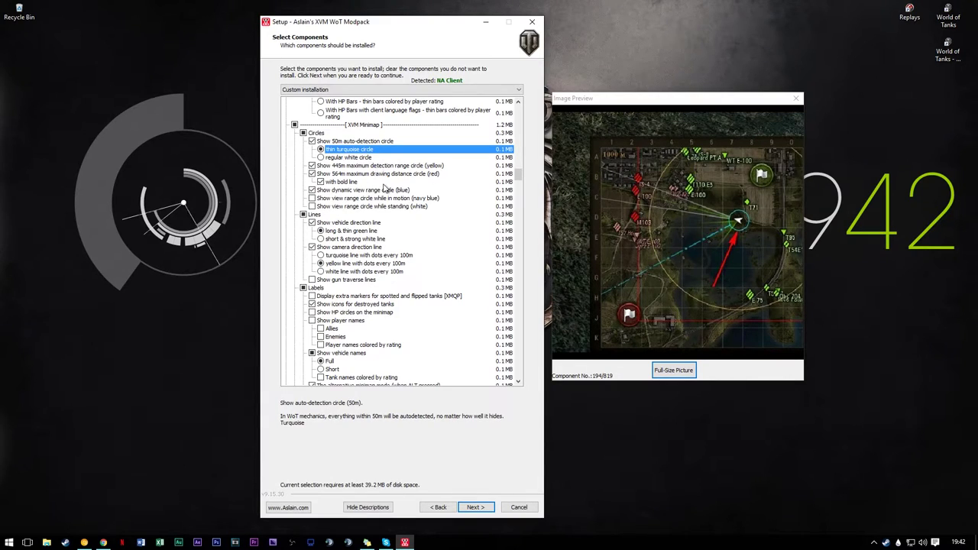
click(361, 167)
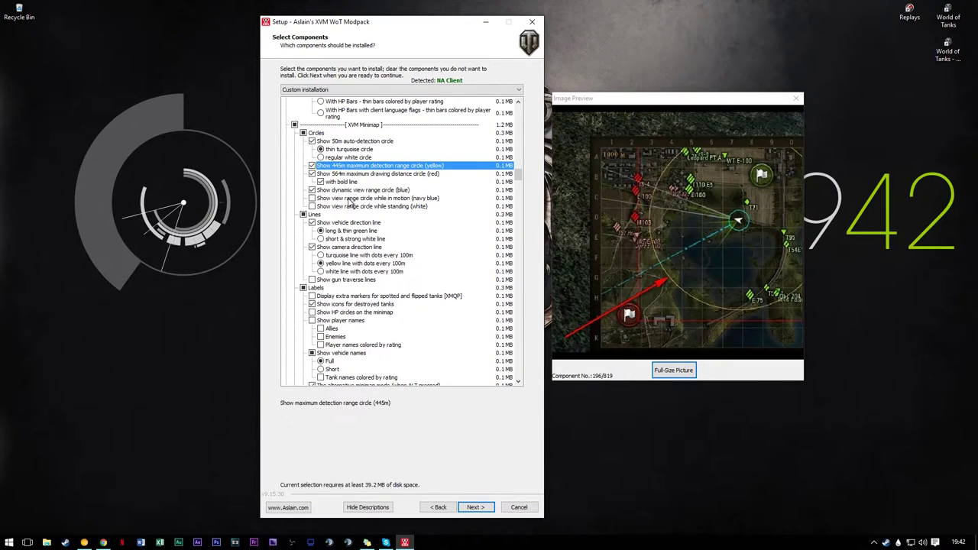
Step: Compare the minimap's dynamic, in-motion and standing view range circles, keeping only the dynamic (blue) one enabled
click(349, 198)
click(348, 207)
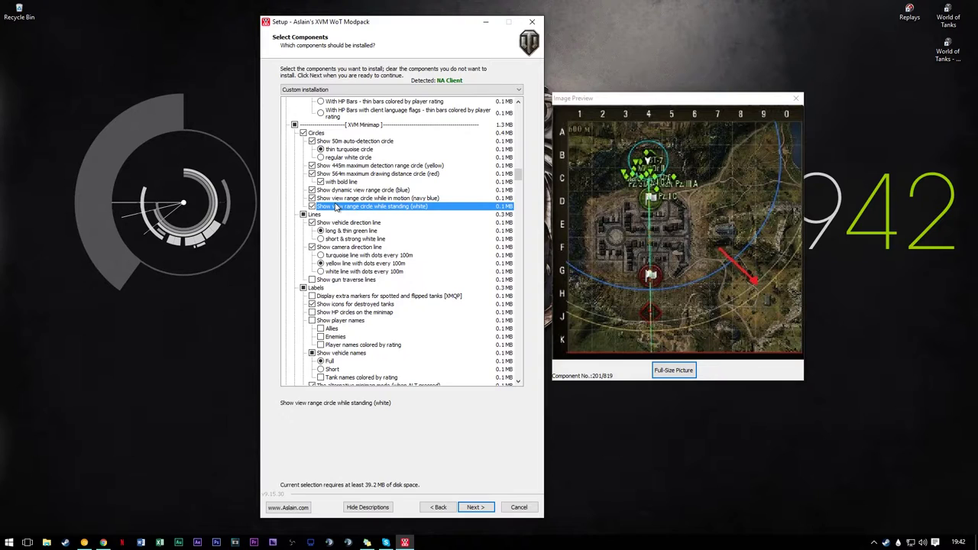
click(347, 191)
click(346, 191)
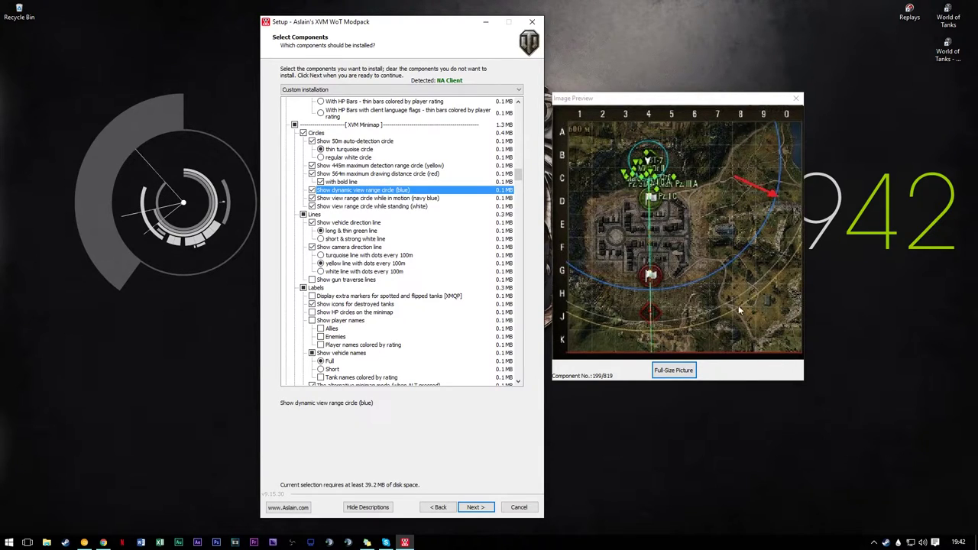
click(366, 198)
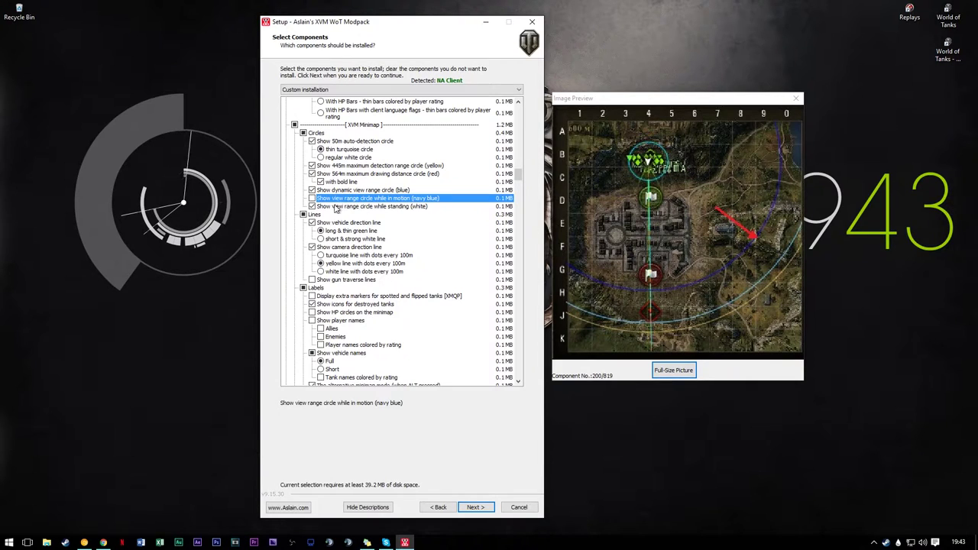
click(336, 208)
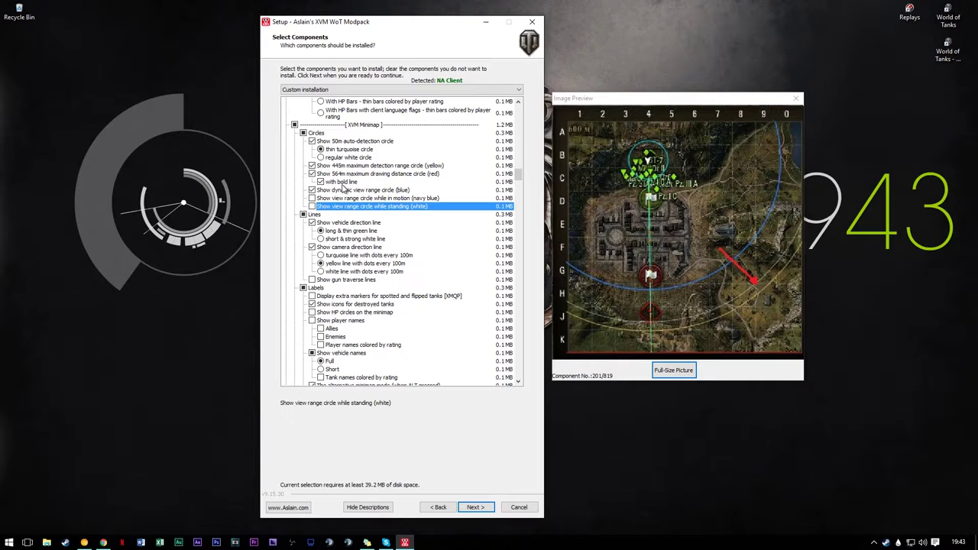
Step: Compare the long & thin green and short & strong white vehicle direction lines, keeping the long & thin green line
scroll(435, 292, down, 1)
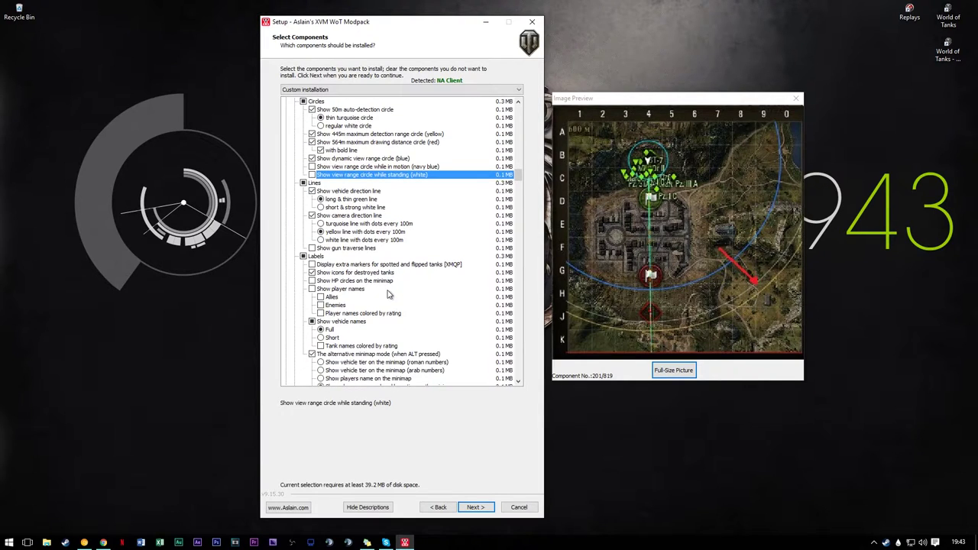
click(369, 201)
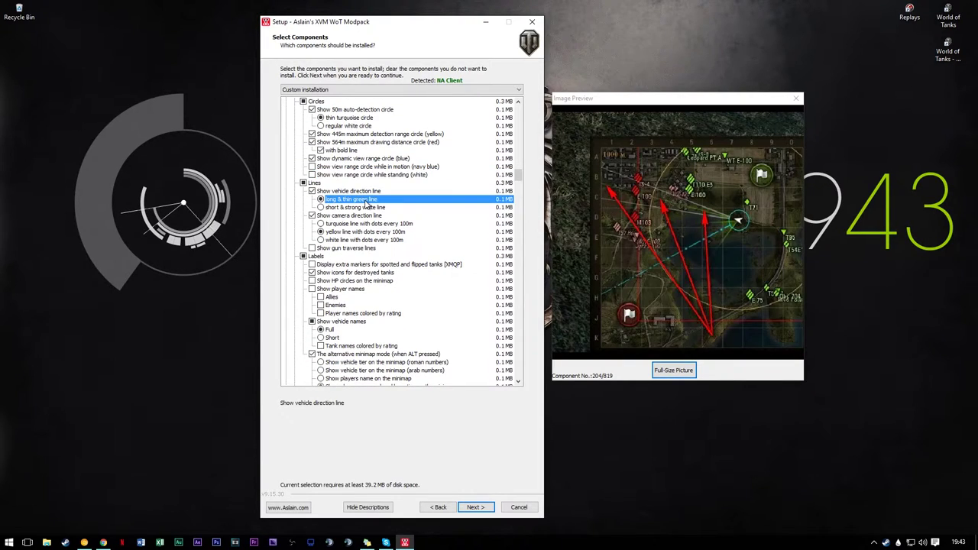
click(378, 210)
click(367, 203)
click(370, 208)
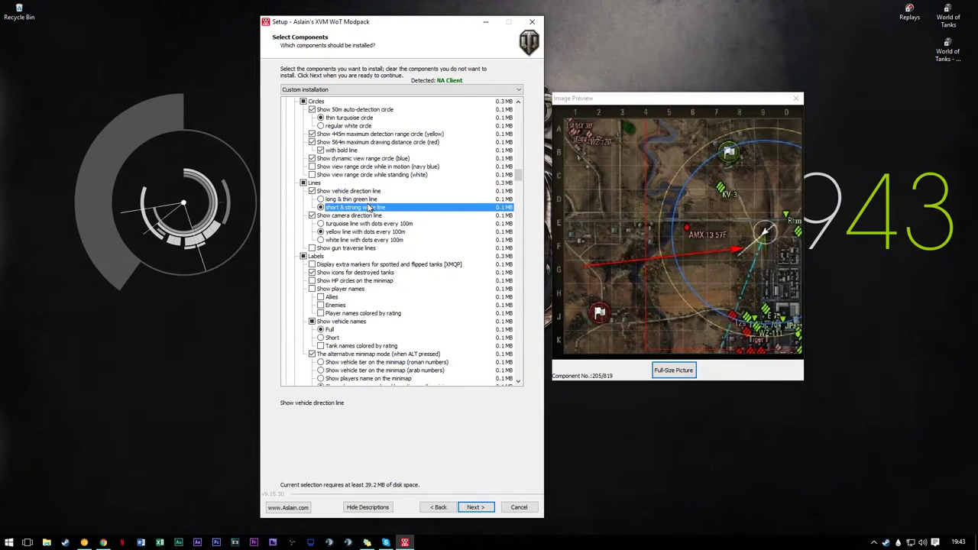
click(351, 200)
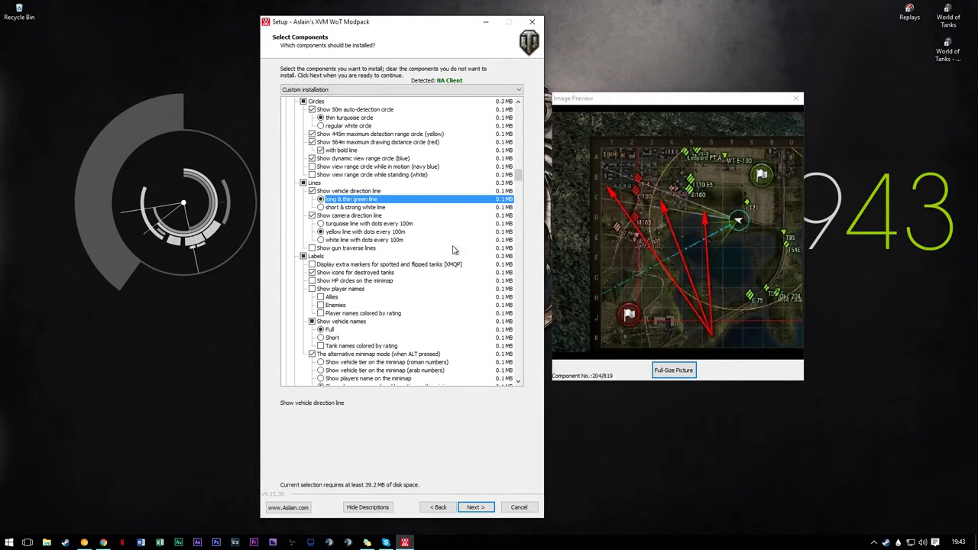
Step: Preview the yellow camera direction line and choose the turquoise line with dots every 100m instead
click(357, 233)
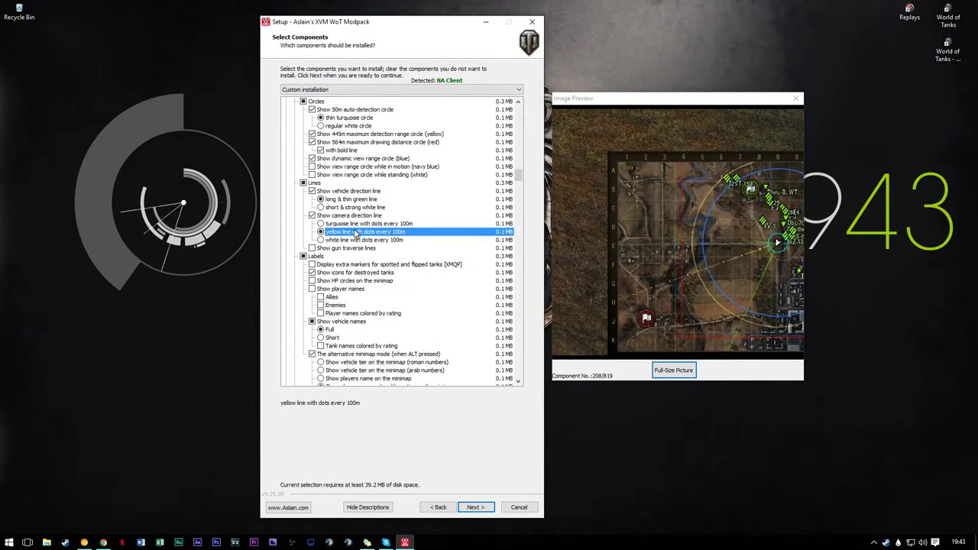
click(357, 233)
click(359, 233)
click(358, 224)
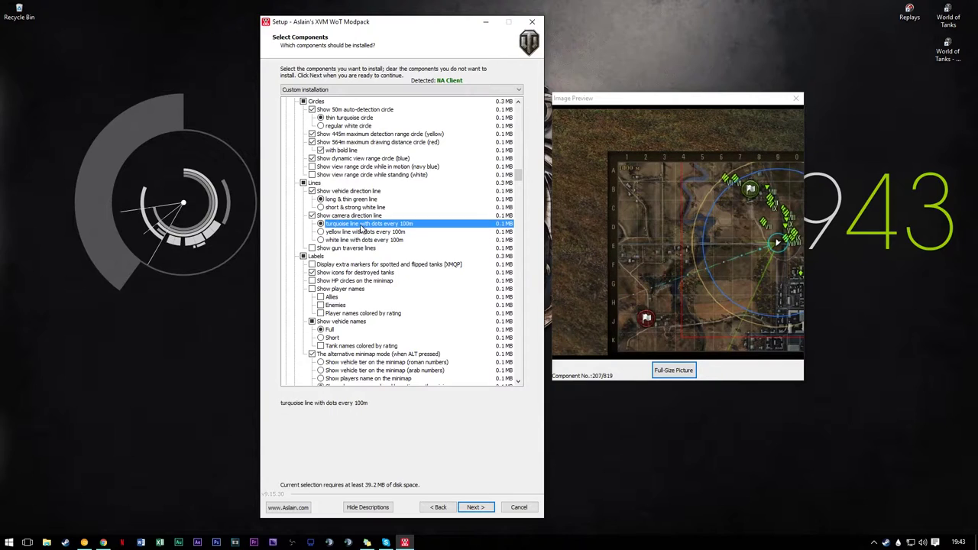
Step: Preview the minimap's gun traverse lines, leaving the option disabled
scroll(356, 227, down, 2)
scroll(353, 228, down, 2)
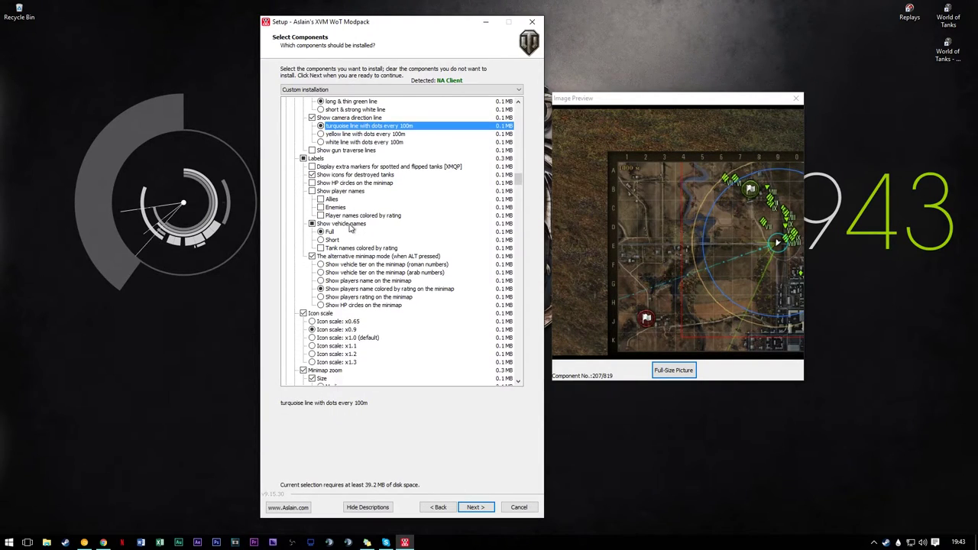
click(343, 151)
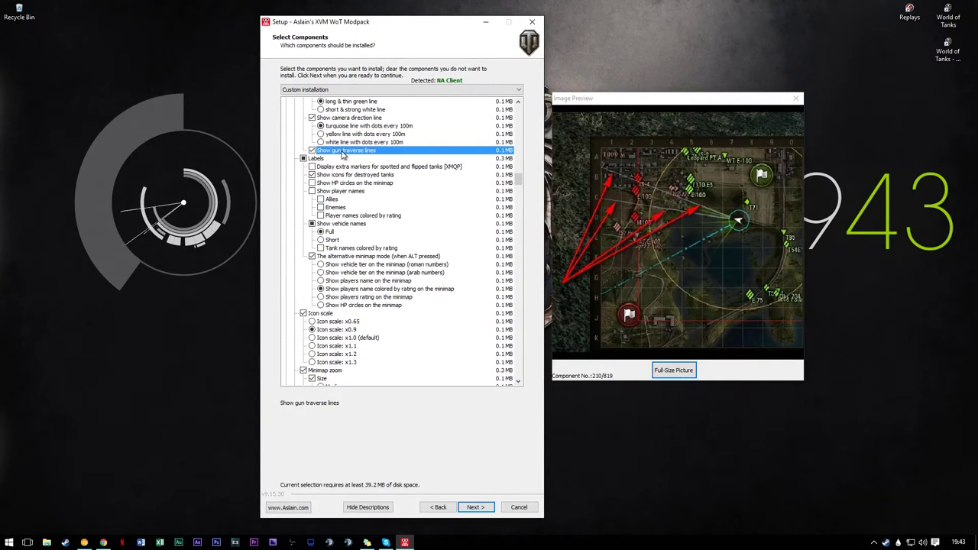
click(344, 154)
scroll(382, 260, down, 1)
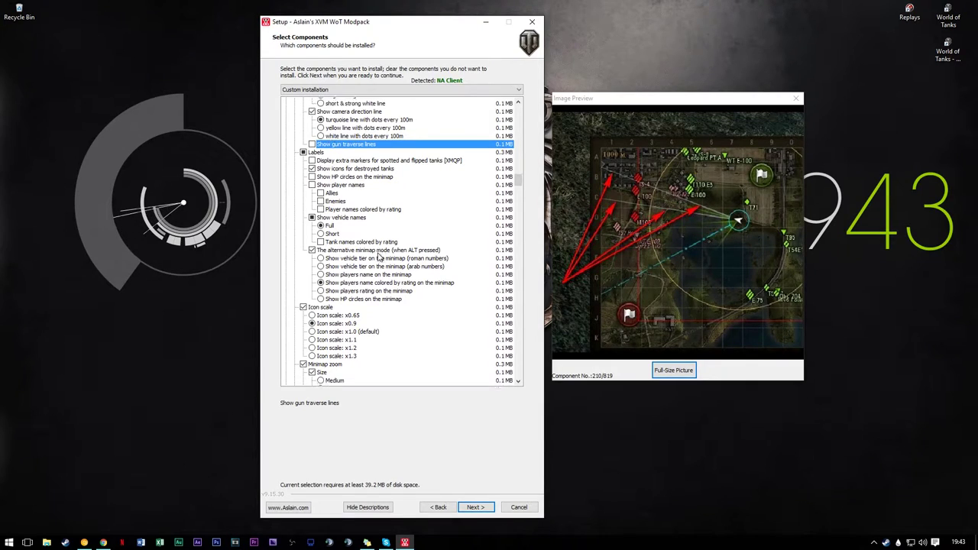
scroll(387, 241, up, 1)
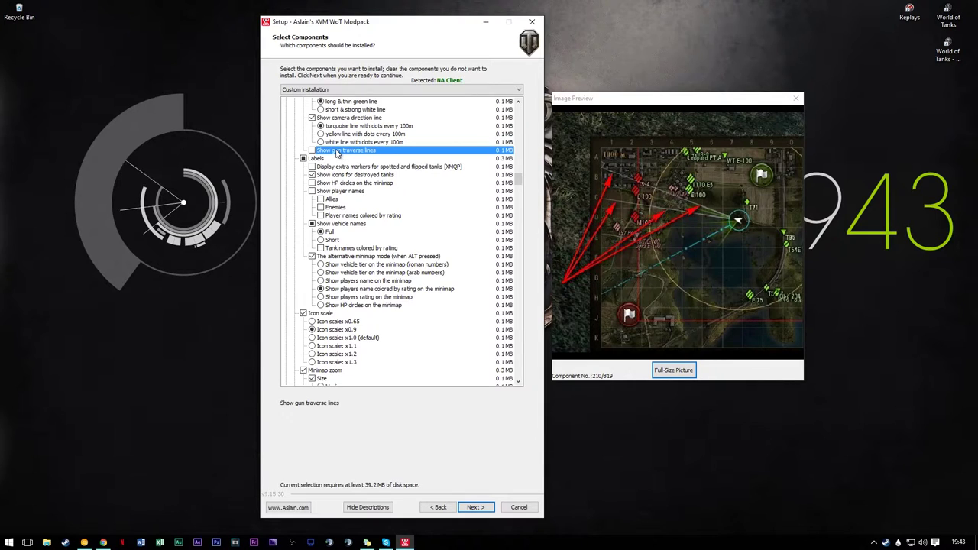
Step: Preview the minimap labels for spotted and flipped tanks, HP circles, player names and destroyed tanks, keeping only the destroyed tank icons enabled
scroll(338, 156, down, 1)
scroll(338, 156, down, 1)
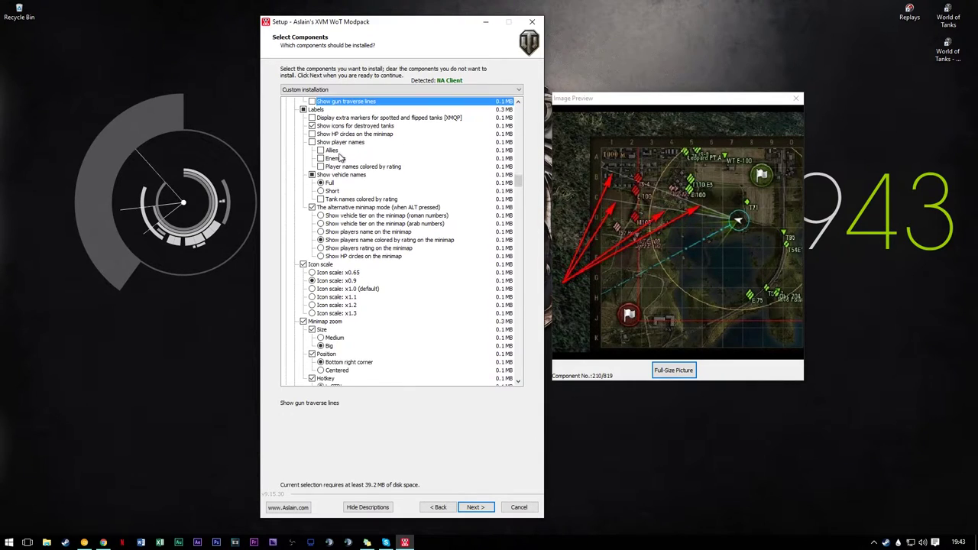
click(353, 120)
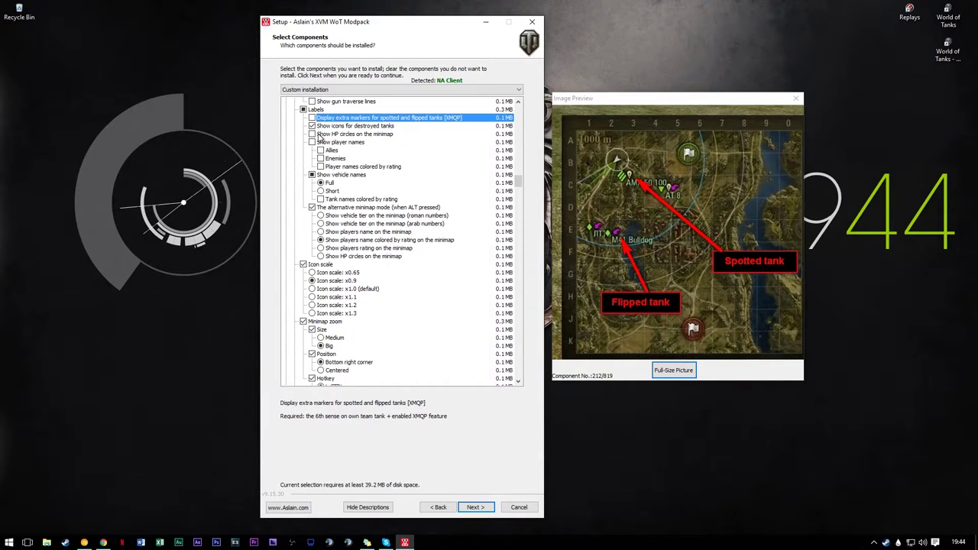
click(321, 135)
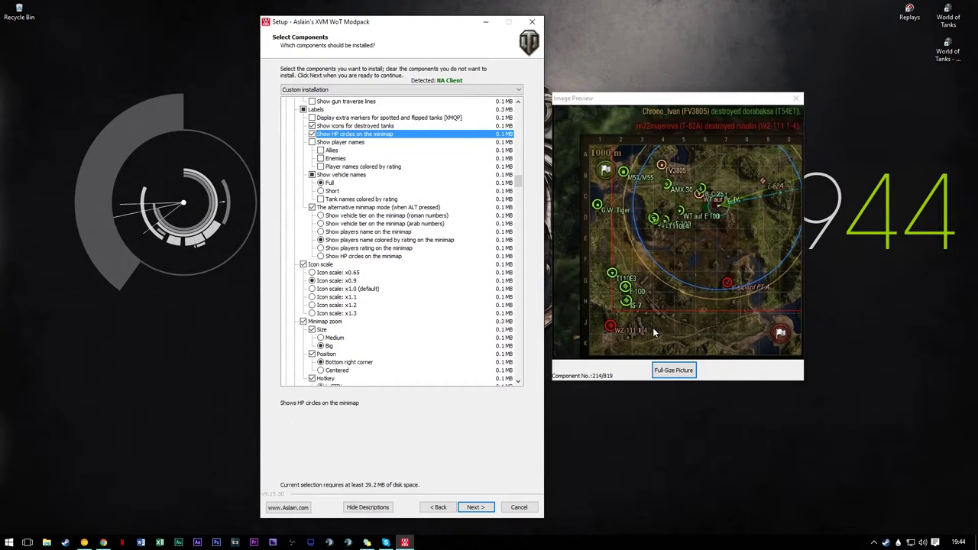
click(312, 142)
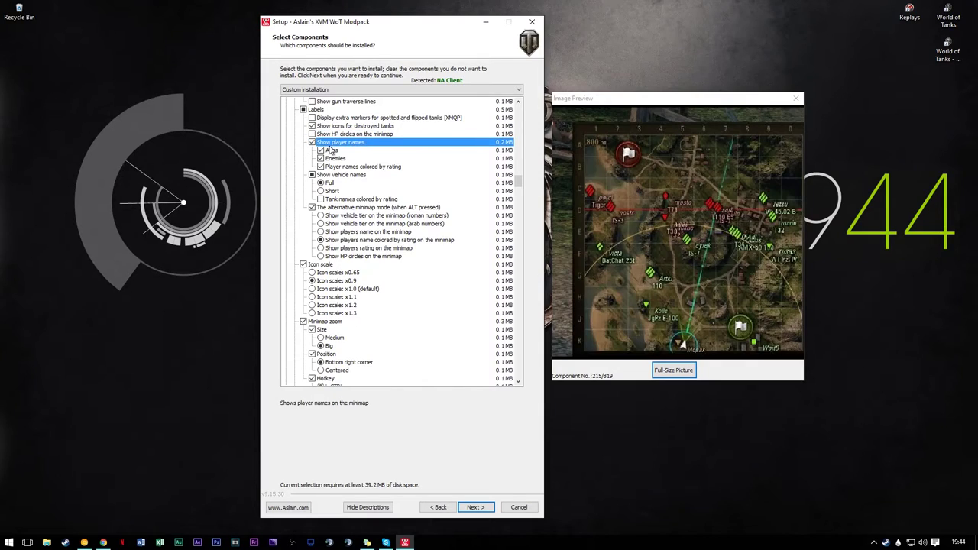
click(311, 142)
click(359, 126)
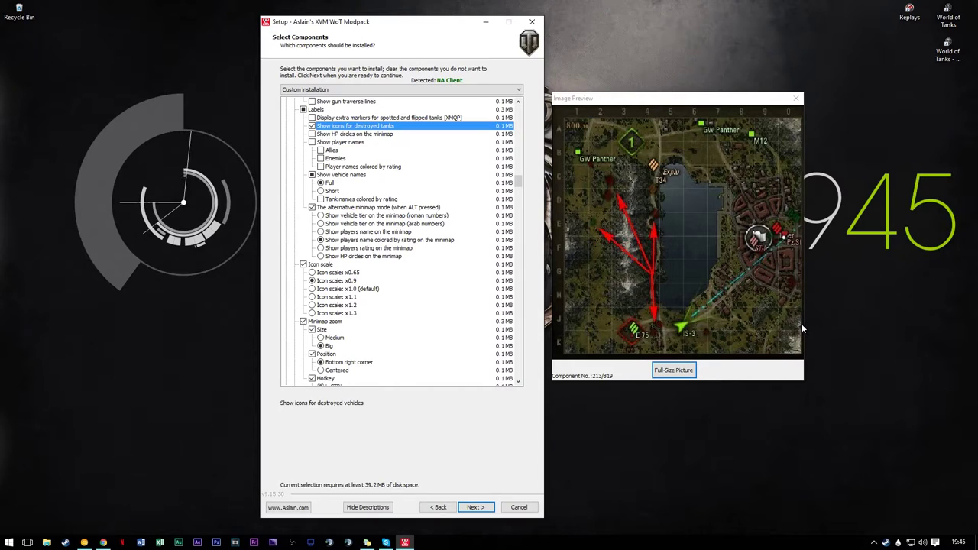
Step: Compare the alternative minimap mode's options and icon scales x0.65 and x0.9, keeping players name colored by rating and x0.9
scroll(409, 268, down, 1)
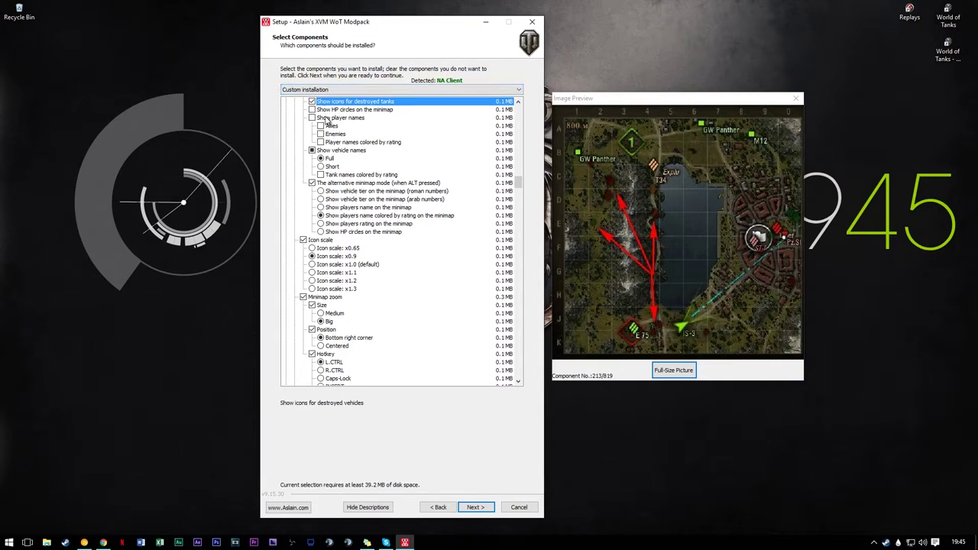
click(353, 217)
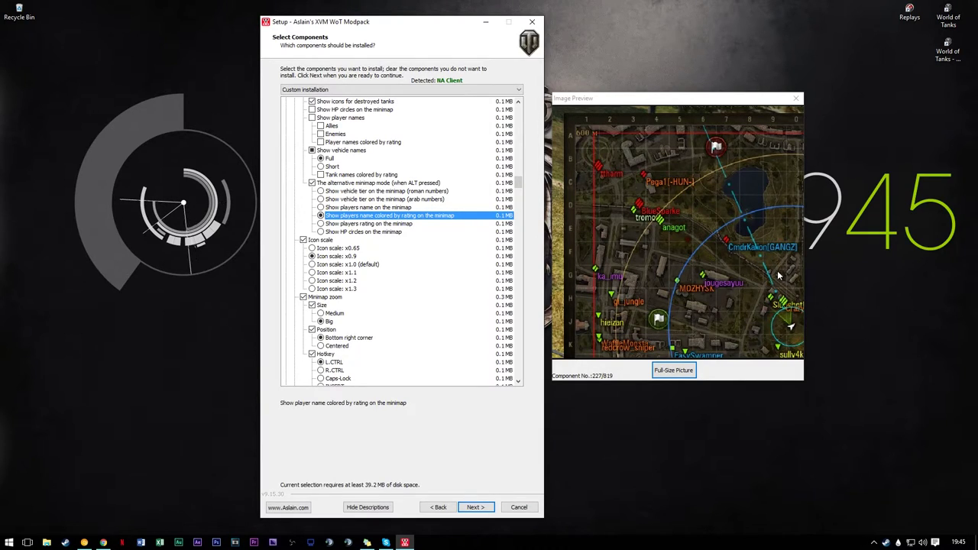
click(404, 208)
click(404, 216)
scroll(438, 268, down, 4)
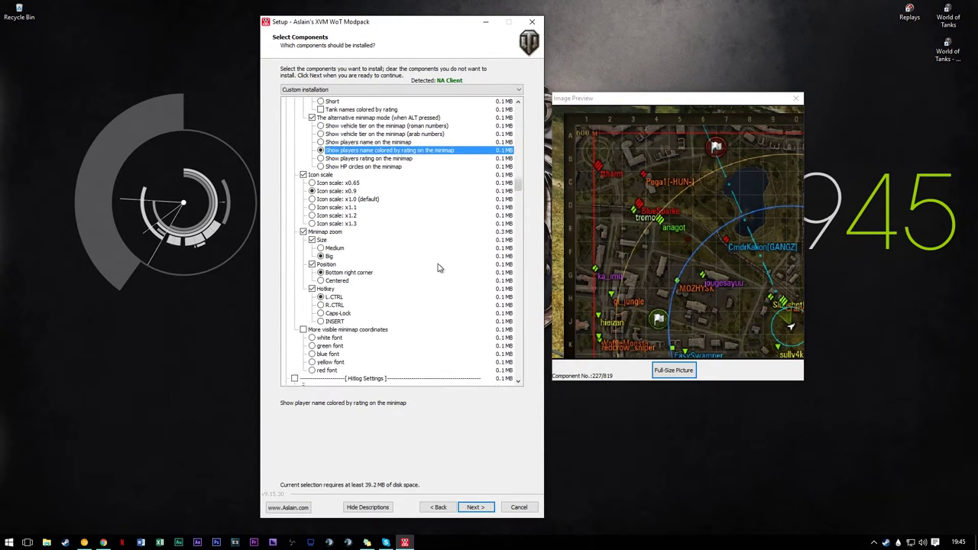
click(367, 158)
click(368, 167)
click(361, 159)
click(361, 168)
click(360, 159)
click(401, 150)
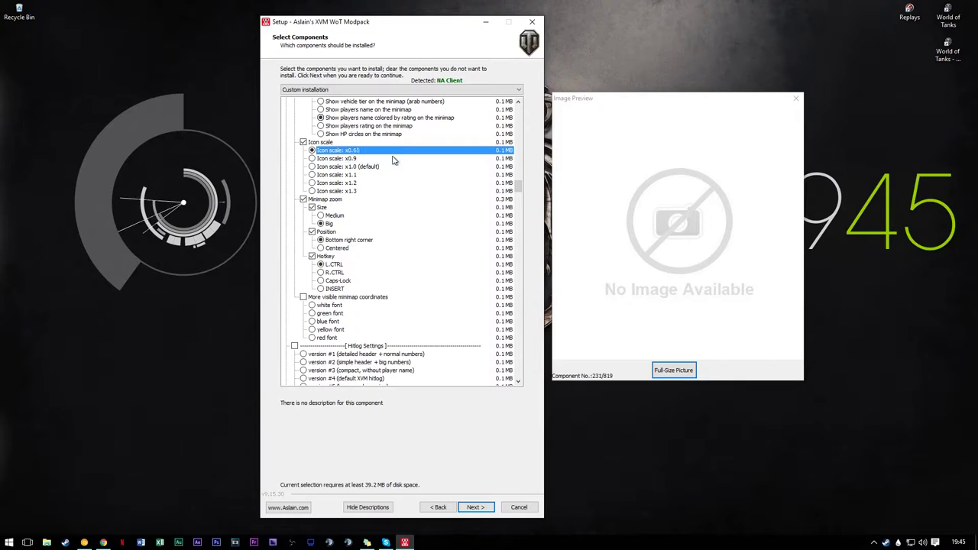
click(370, 159)
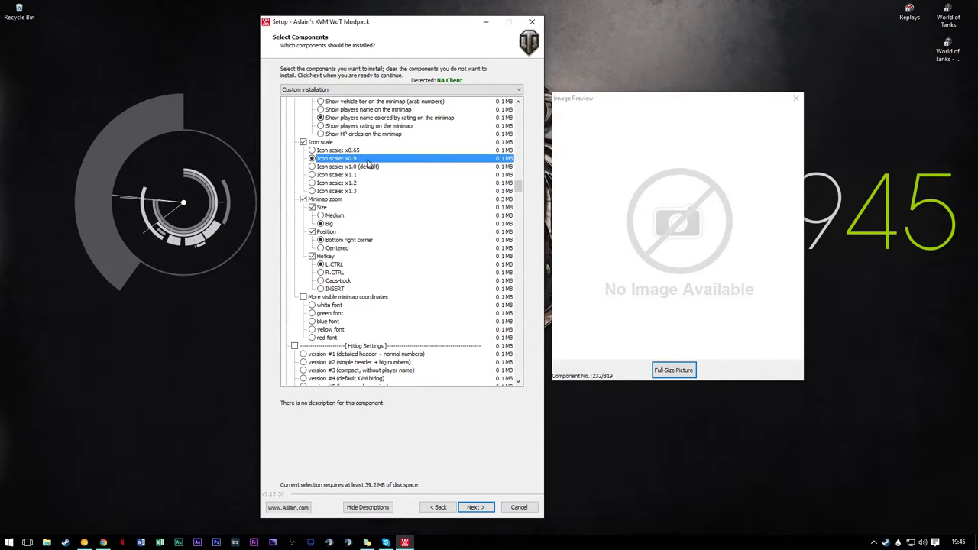
Step: Review the minimap zoom's size, position and hotkey options, keeping it enabled with Big, Bottom right corner and L.CTRL
scroll(370, 167, down, 3)
click(304, 125)
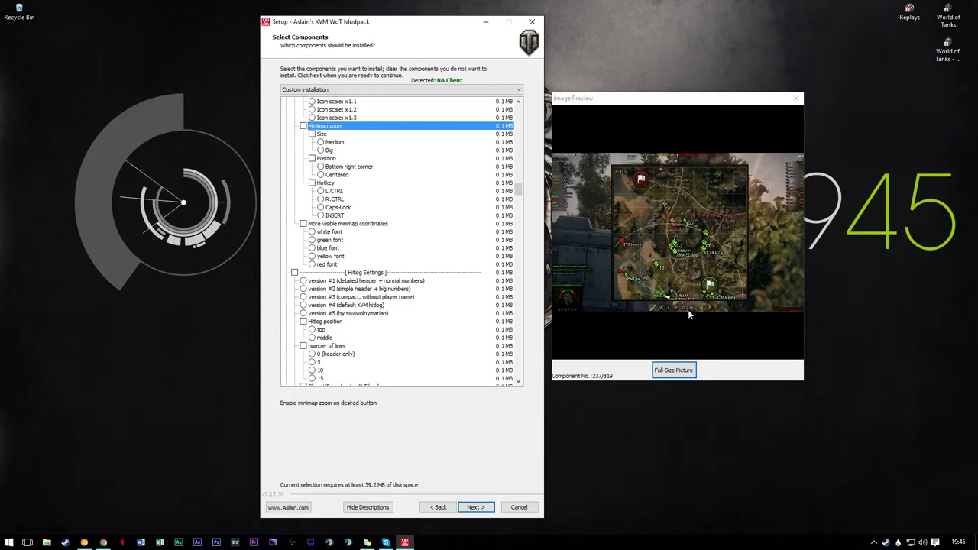
click(330, 150)
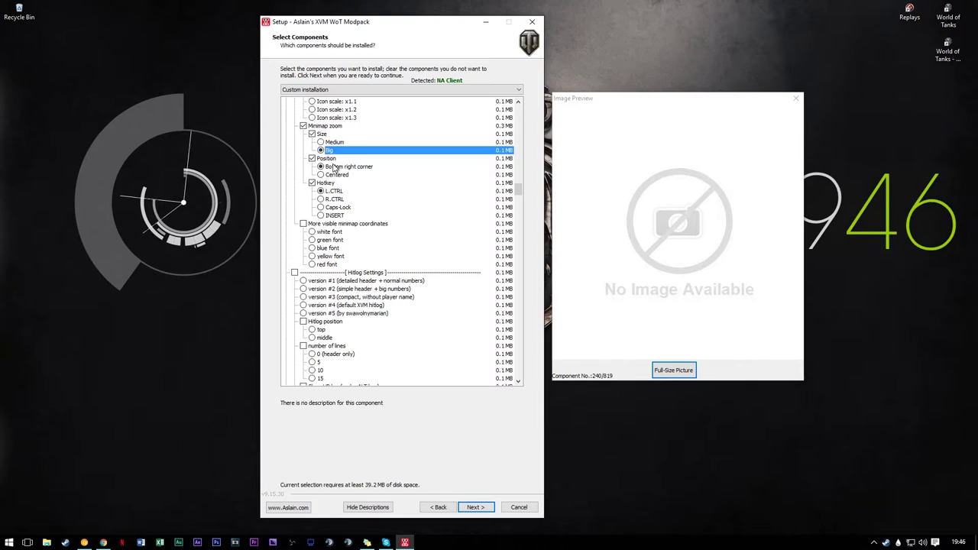
click(335, 167)
click(338, 176)
click(329, 166)
click(327, 128)
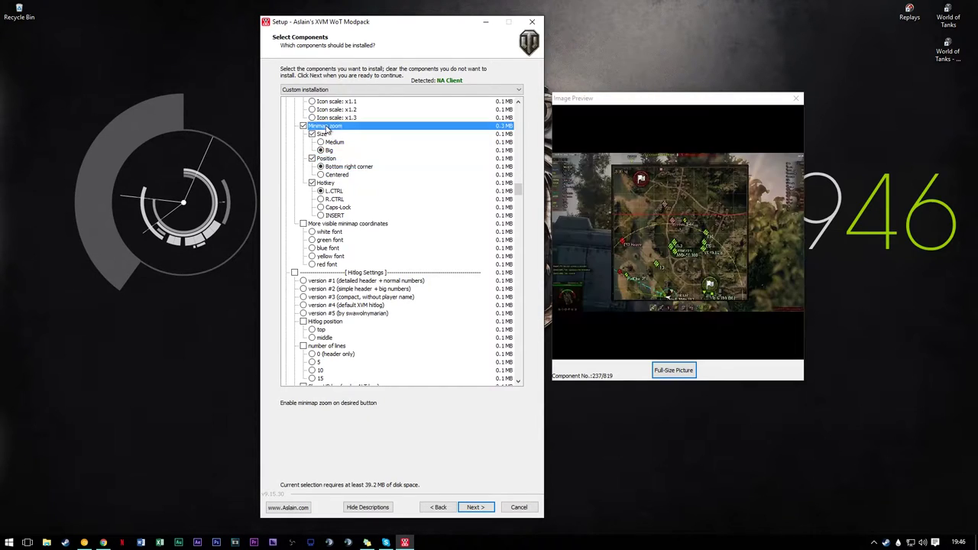
click(333, 182)
click(340, 168)
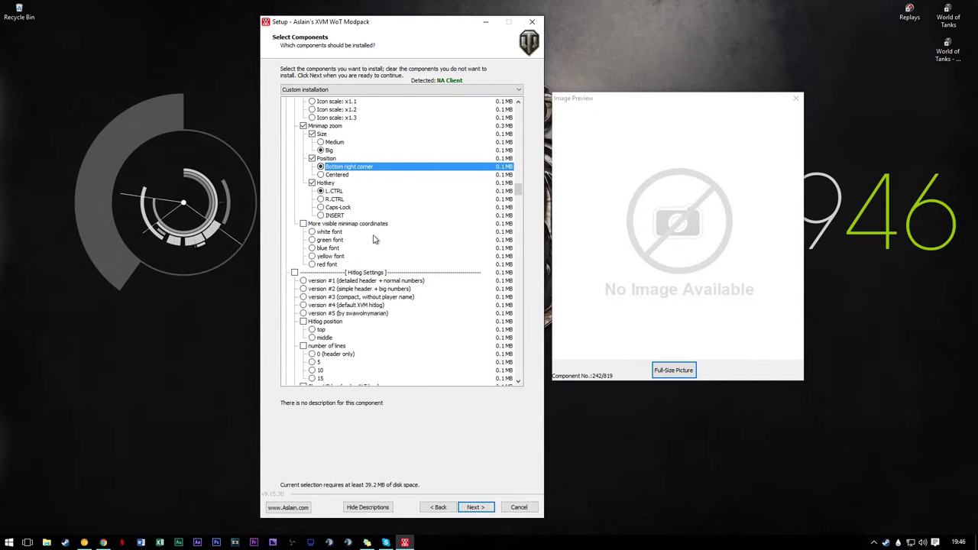
Step: Enable More visible minimap coordinates with the white font
scroll(375, 237, down, 2)
click(334, 176)
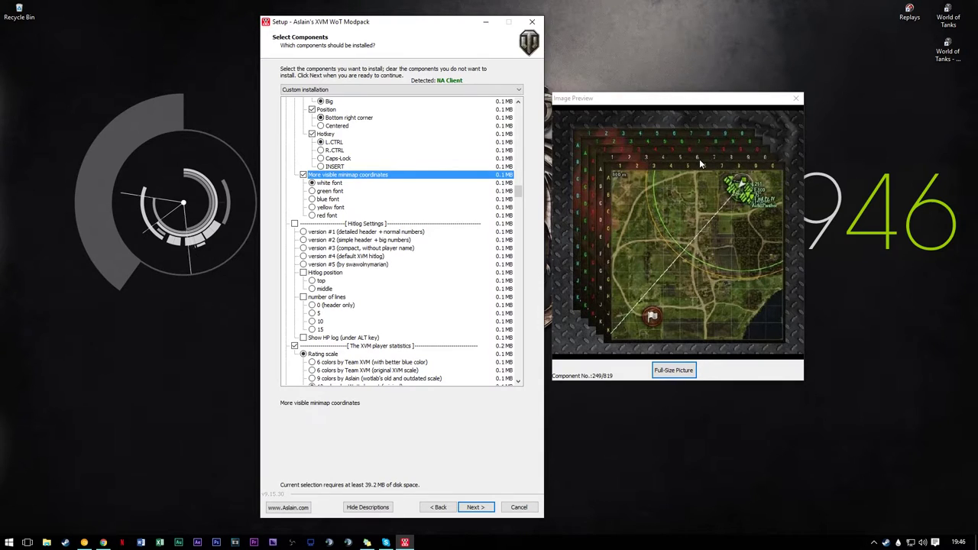
Step: Enable the Hitlog Settings and select version #3 (compact, without player name)
scroll(406, 222, down, 3)
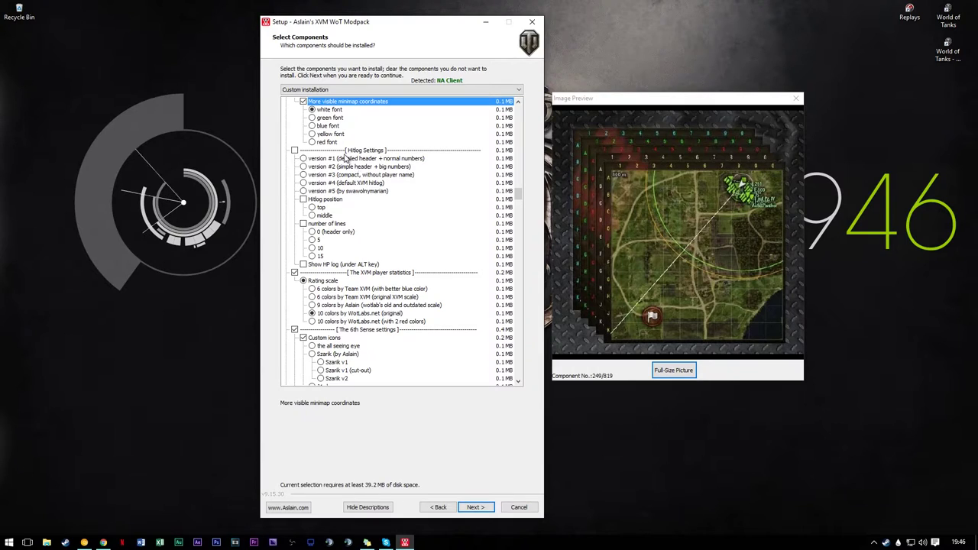
click(344, 151)
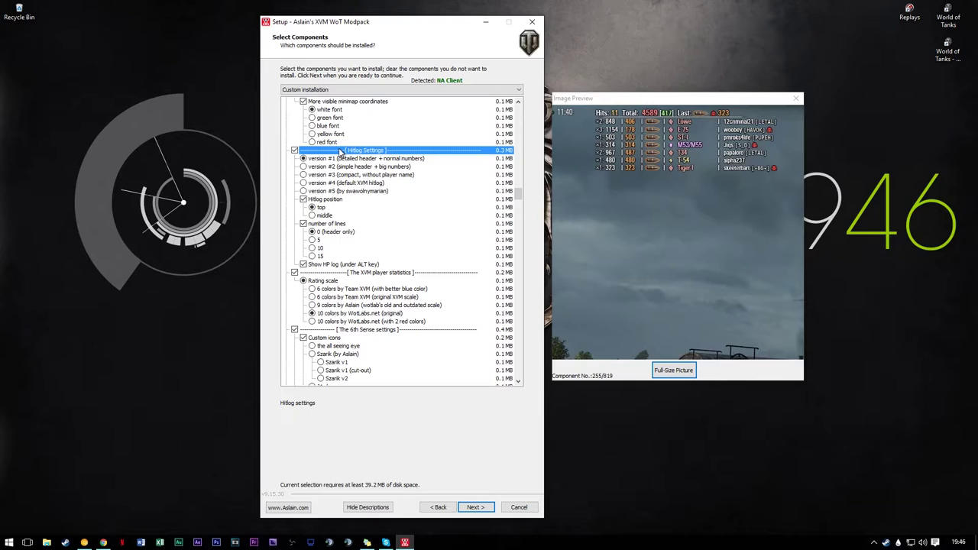
click(344, 175)
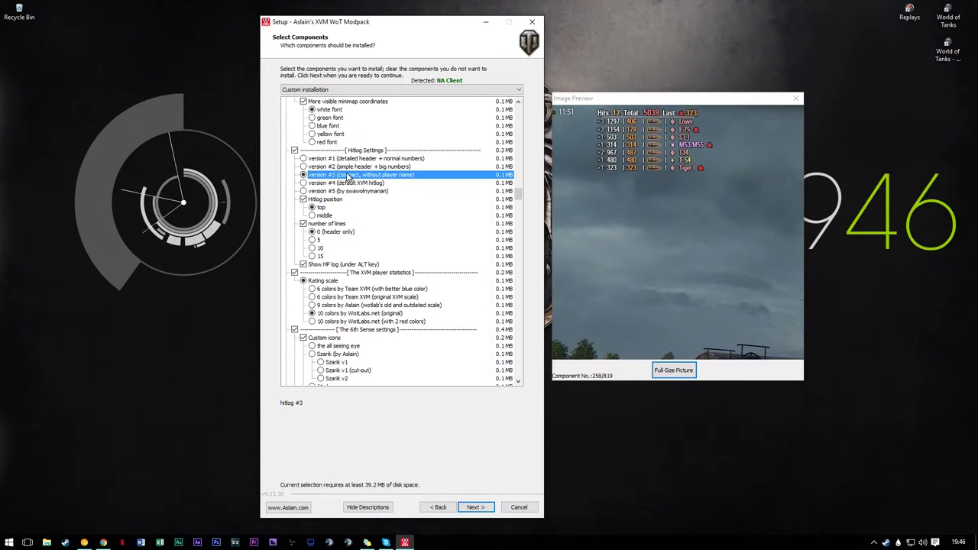
Step: Compare the previews of the five hitlog versions and disable the Hitlog Settings
click(351, 183)
click(353, 192)
click(361, 175)
click(360, 166)
click(359, 159)
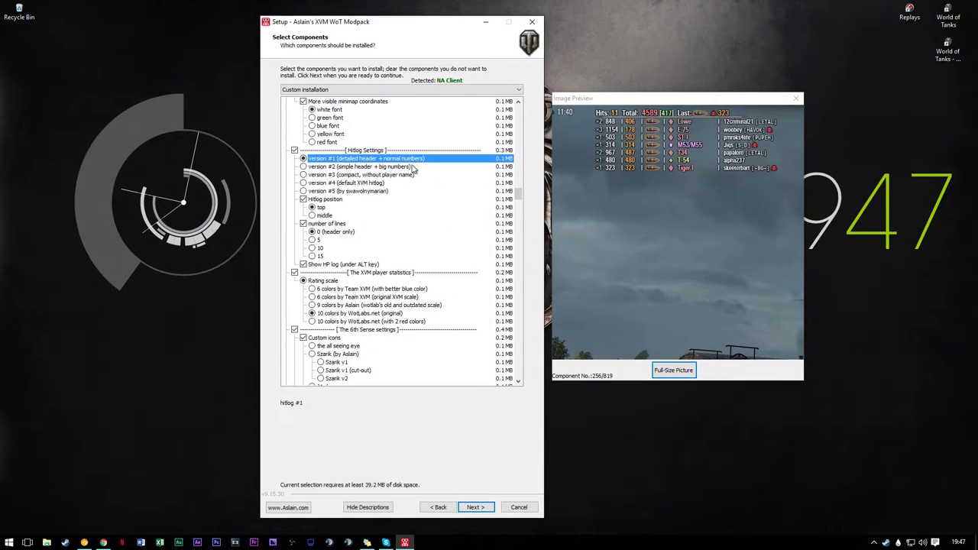
click(294, 151)
click(294, 151)
Step: Keep the 10 colors by WotLabs.net (original) rating scale and, after previewing another custom 6th Sense icon, keep the Sauron icon
scroll(417, 203, down, 5)
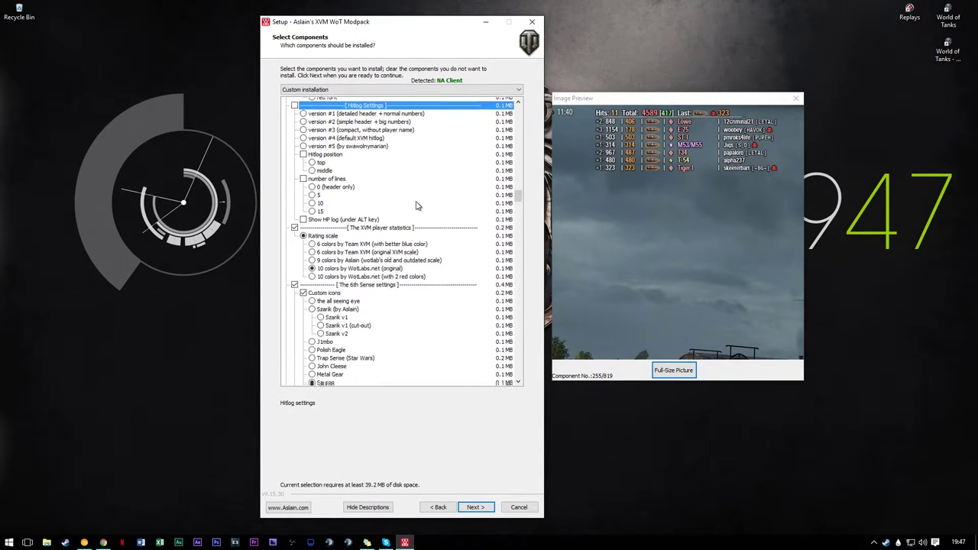
click(361, 191)
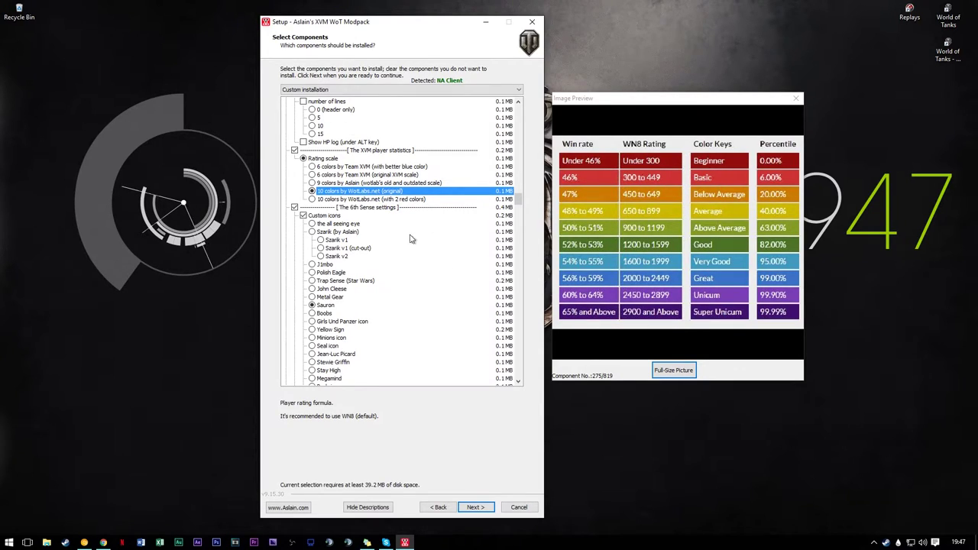
scroll(344, 199, down, 3)
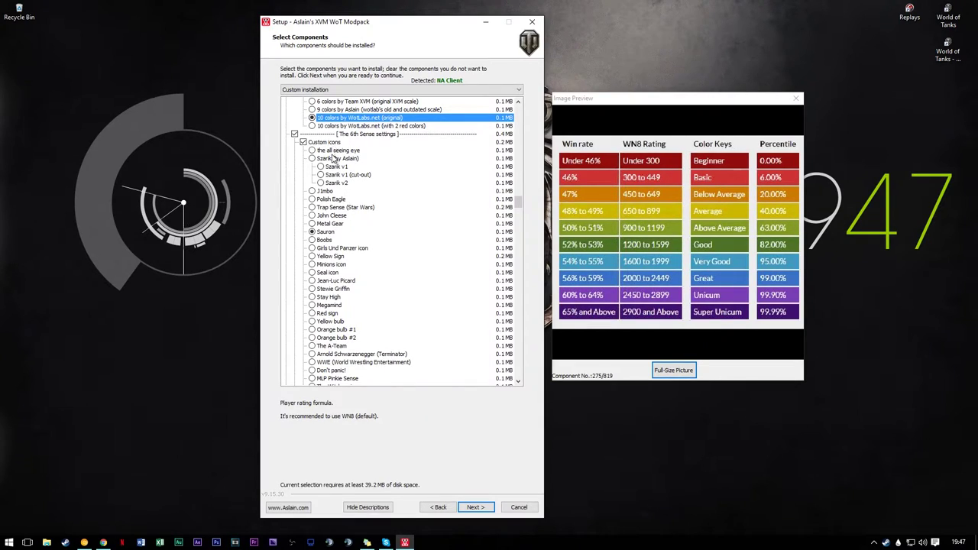
scroll(334, 153, down, 1)
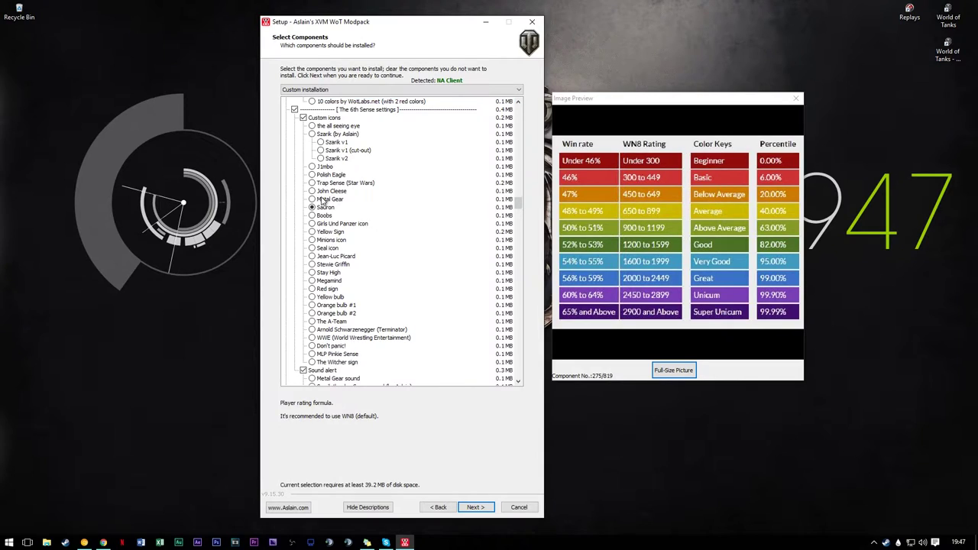
click(327, 208)
click(325, 216)
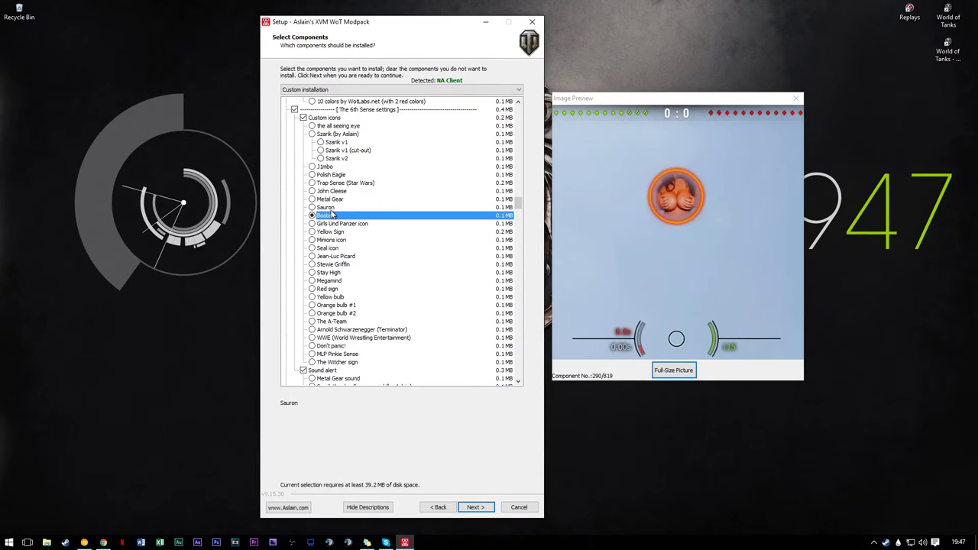
click(327, 208)
Step: Preview the Sauron and Minion sound alerts, keep Sauron sound selected and stop its playback
scroll(317, 203, down, 1)
scroll(366, 192, down, 5)
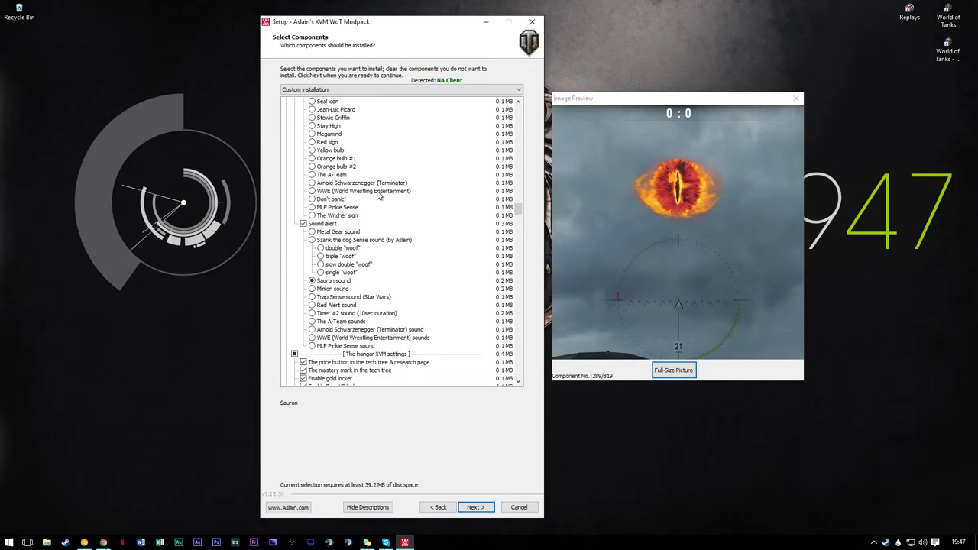
scroll(377, 197, down, 1)
click(338, 258)
click(339, 265)
click(341, 257)
click(342, 265)
click(339, 257)
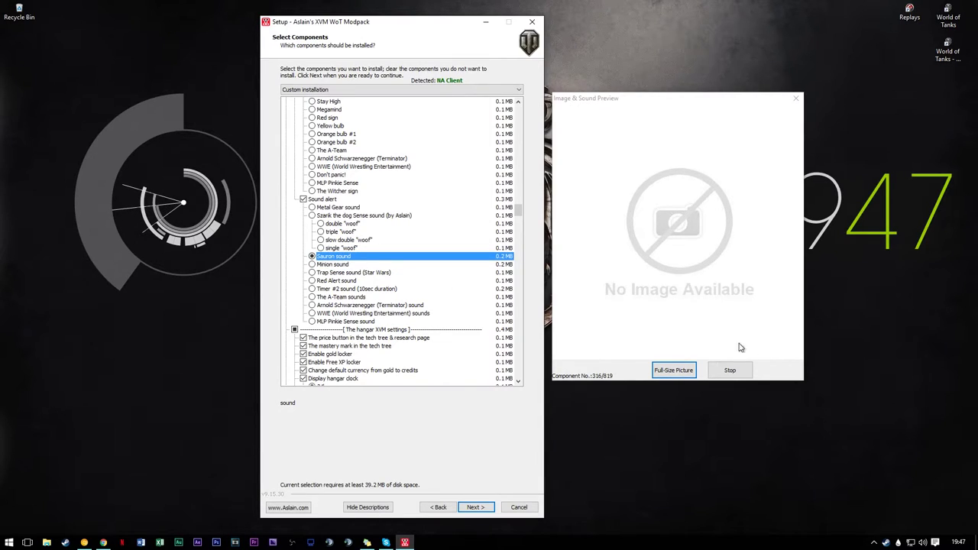
click(730, 372)
Step: Play the Minion sound alert once more and switch back to Sauron sound
scroll(350, 258, up, 1)
scroll(382, 256, down, 3)
scroll(396, 255, down, 3)
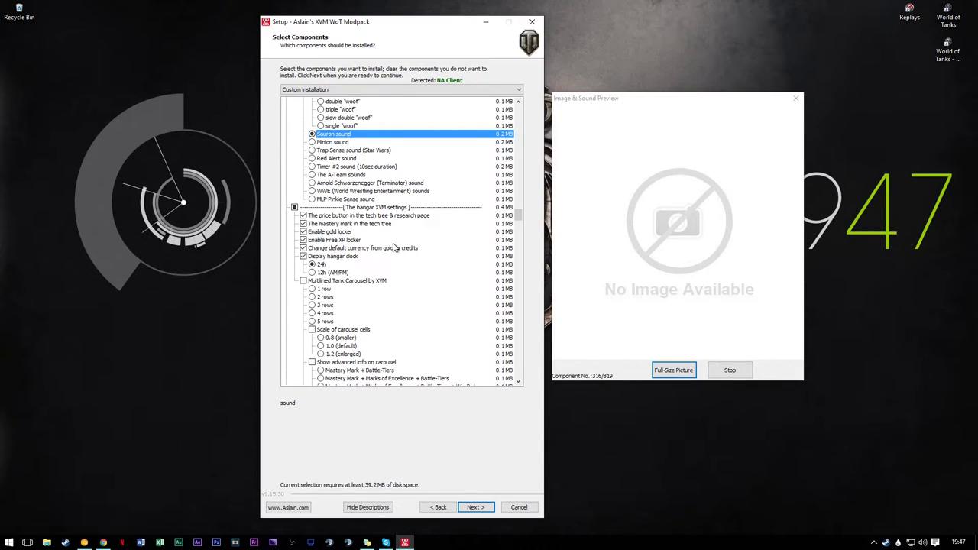
click(345, 143)
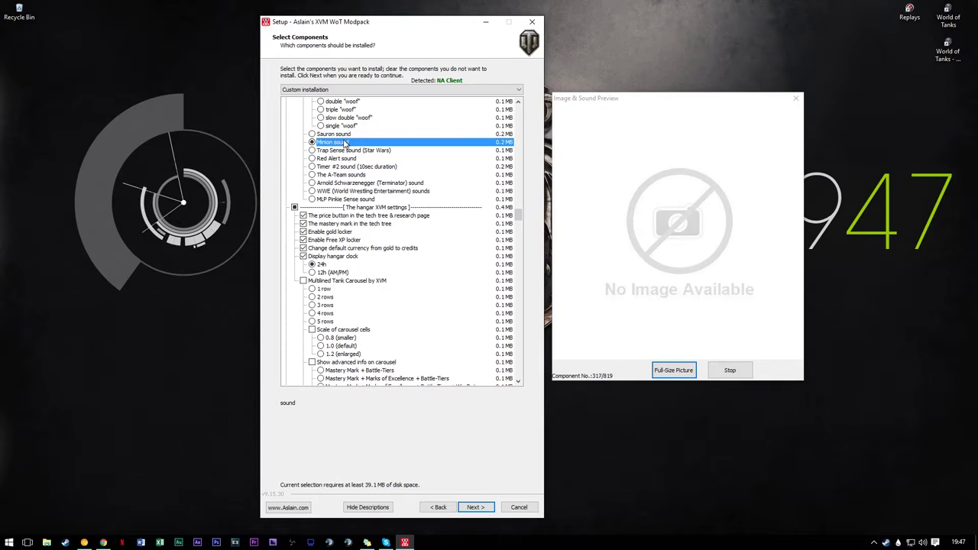
click(346, 136)
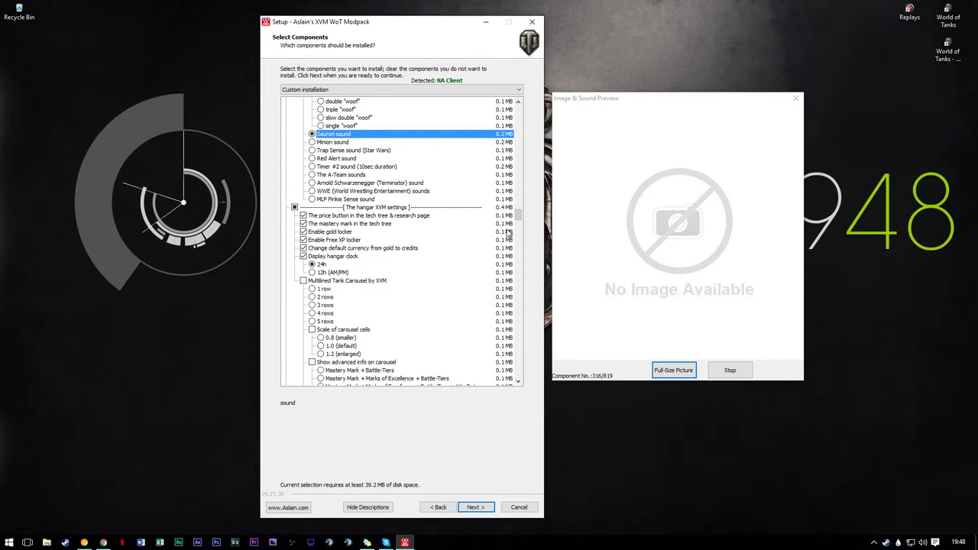
Step: Keep the hangar clock at 24h and preview the Multilined Tank Carousel with 2 to 4 rows, leaving the carousel disabled
scroll(519, 218, down, 3)
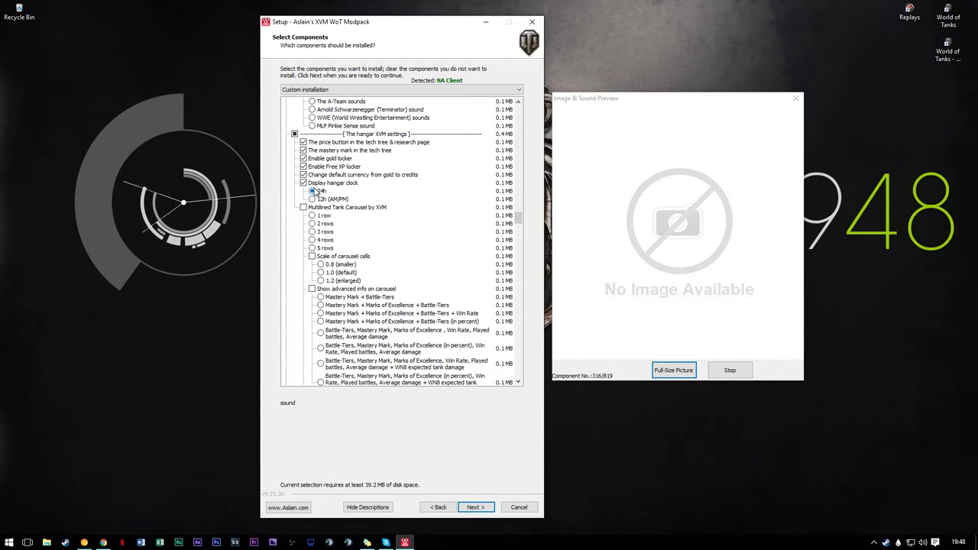
click(356, 193)
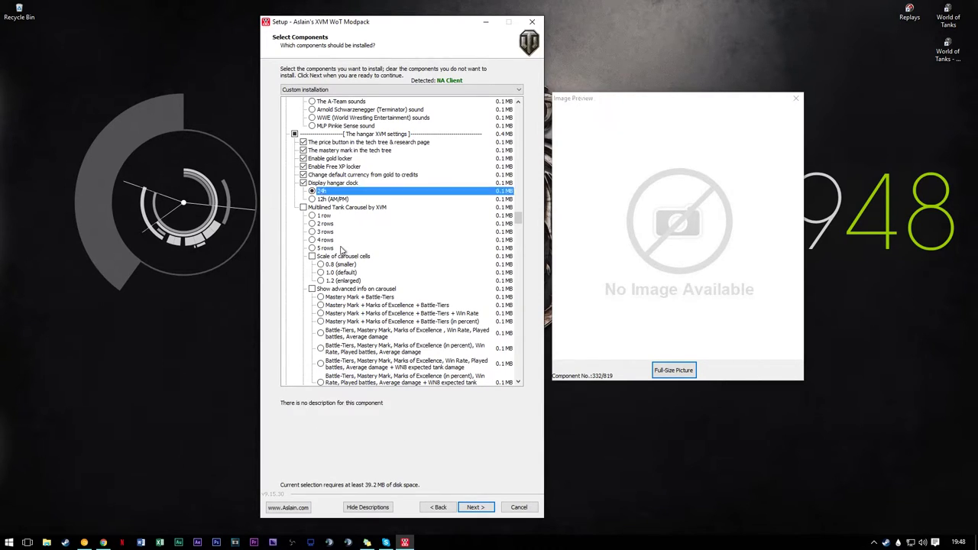
mouse_move(525, 226)
mouse_down()
mouse_move(523, 217)
mouse_move(524, 225)
mouse_up()
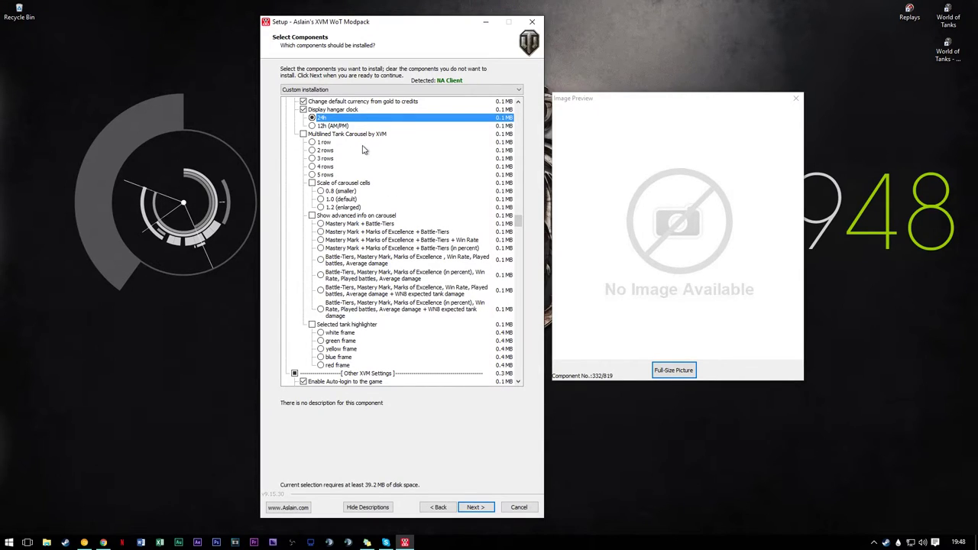
click(353, 134)
click(333, 150)
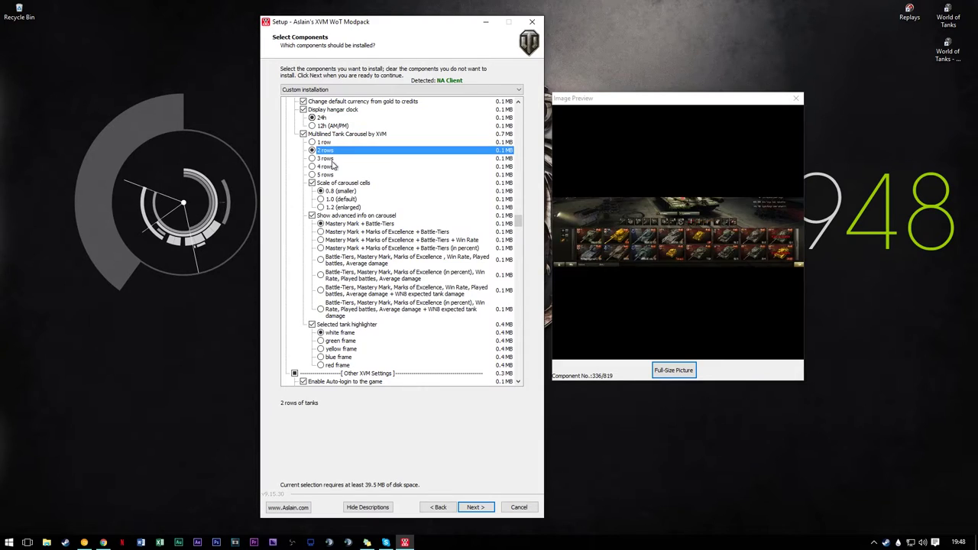
key(Down)
key(Down)
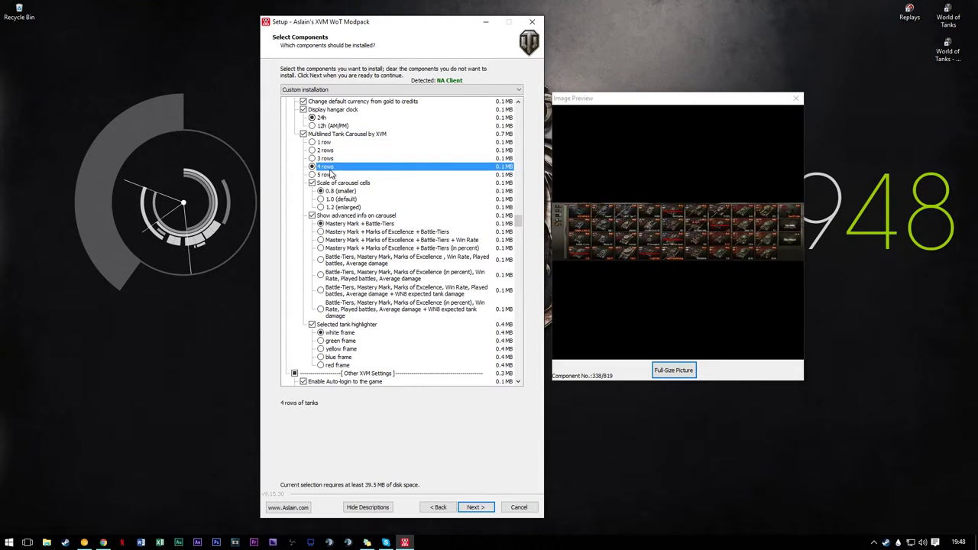
click(324, 135)
Step: Preview the Win Chance display and the alive players count options in Other XVM Settings, leaving both disabled
drag(520, 220, 519, 226)
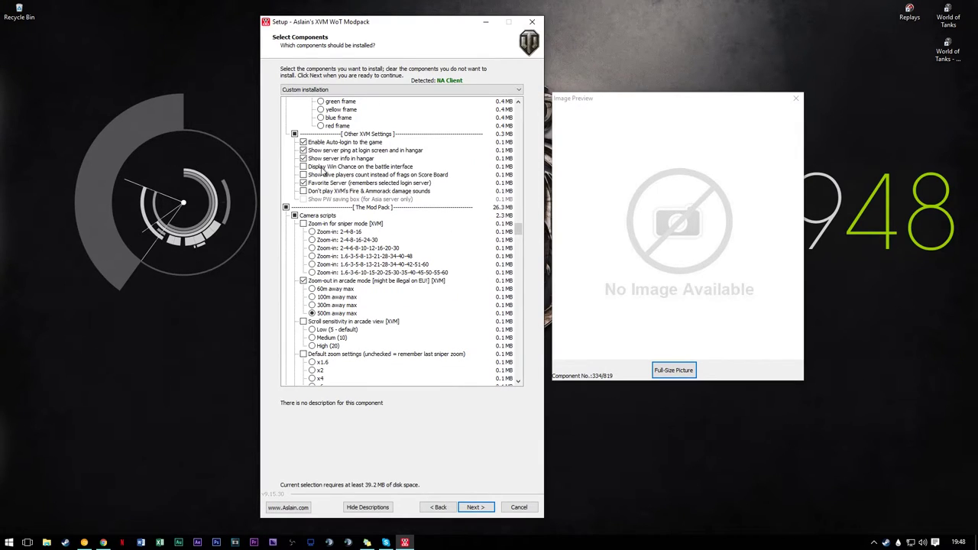
click(323, 169)
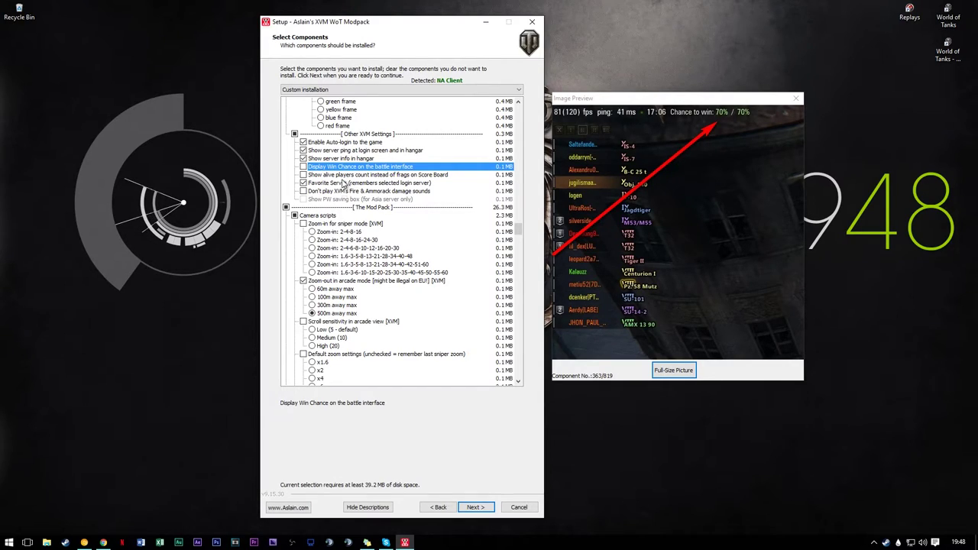
click(353, 175)
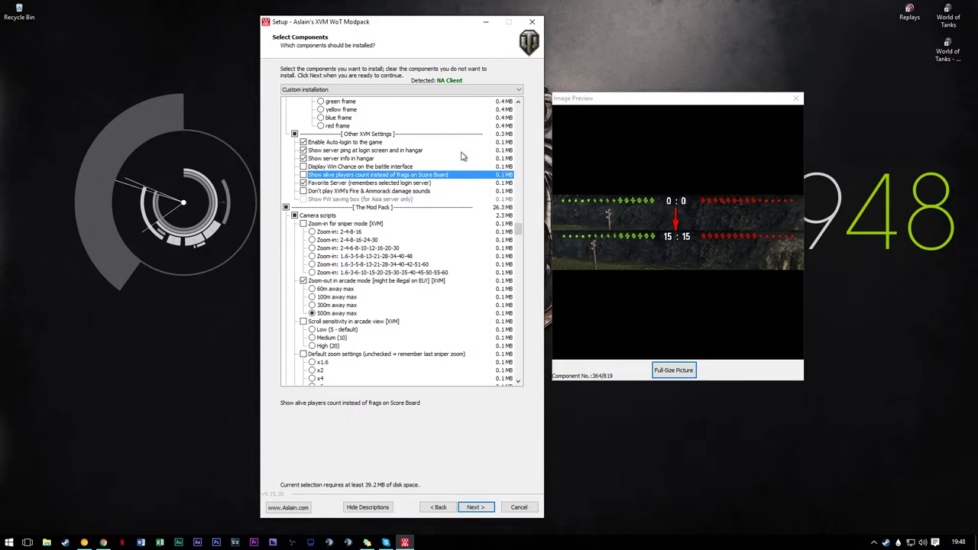
Step: Preview the Scope Shadow Remover, extra zoom indicator, TD handbrake and red flash options in Camera scripts, leaving all four disabled
scroll(416, 197, down, 5)
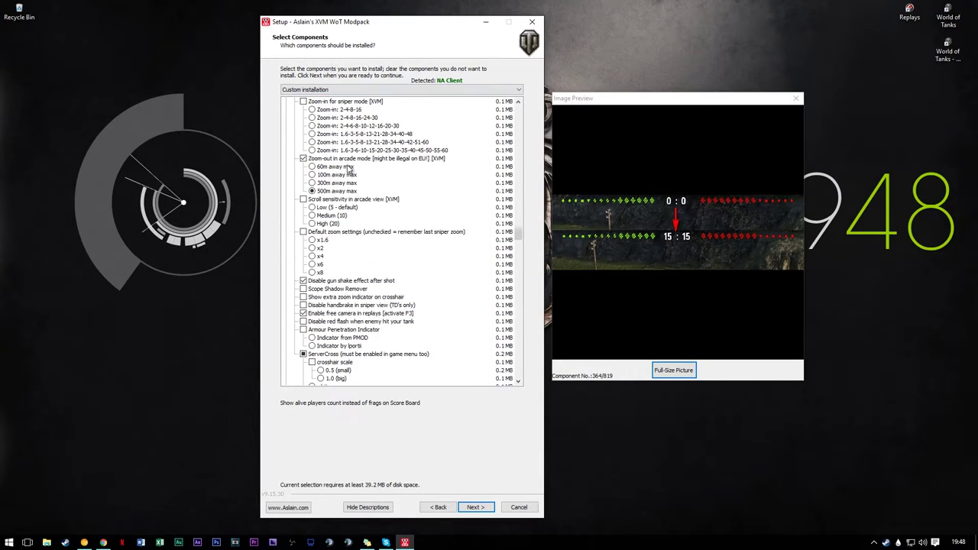
scroll(418, 215, up, 1)
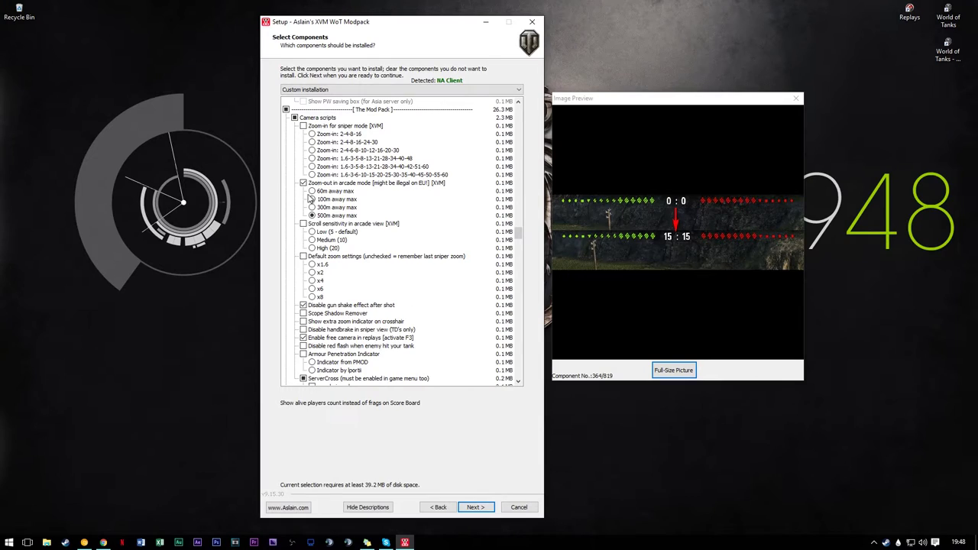
scroll(372, 282, down, 1)
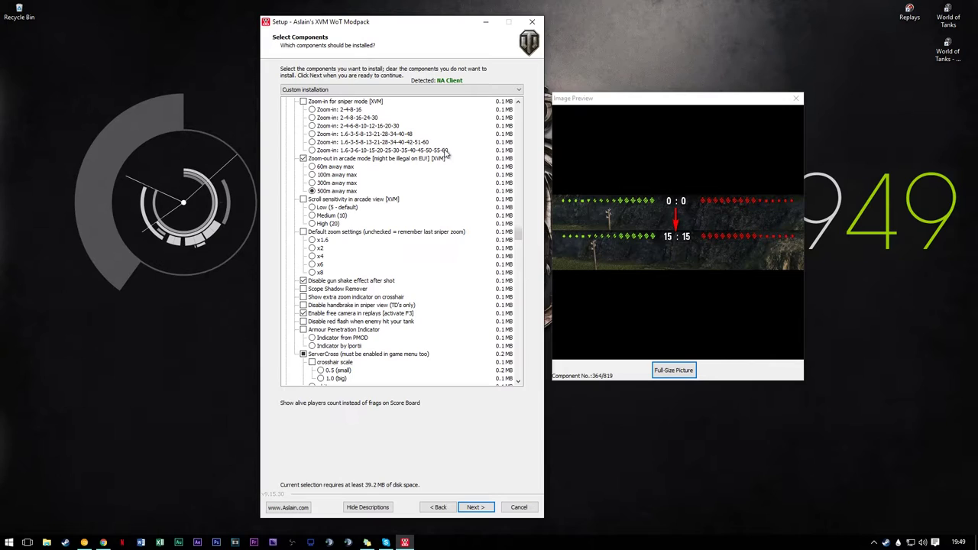
scroll(462, 172, down, 3)
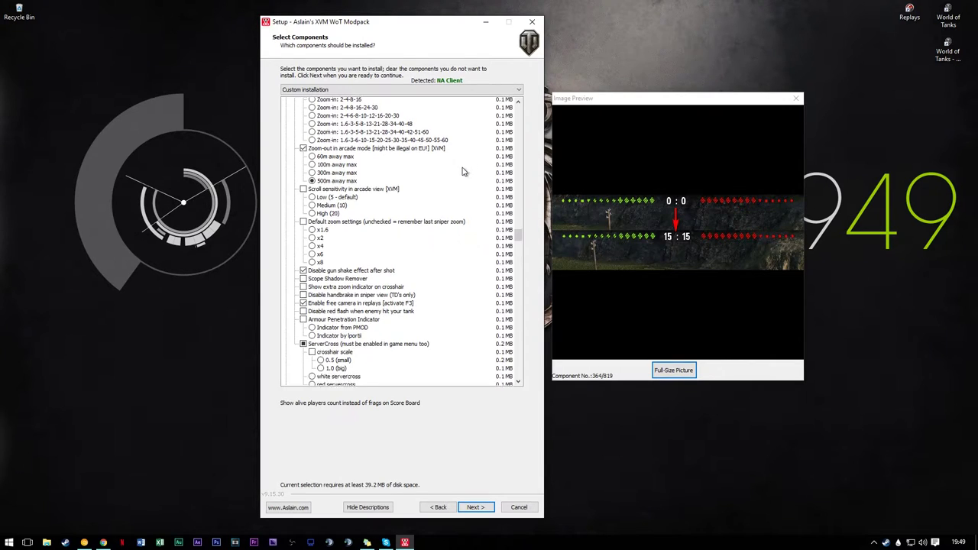
scroll(462, 172, down, 2)
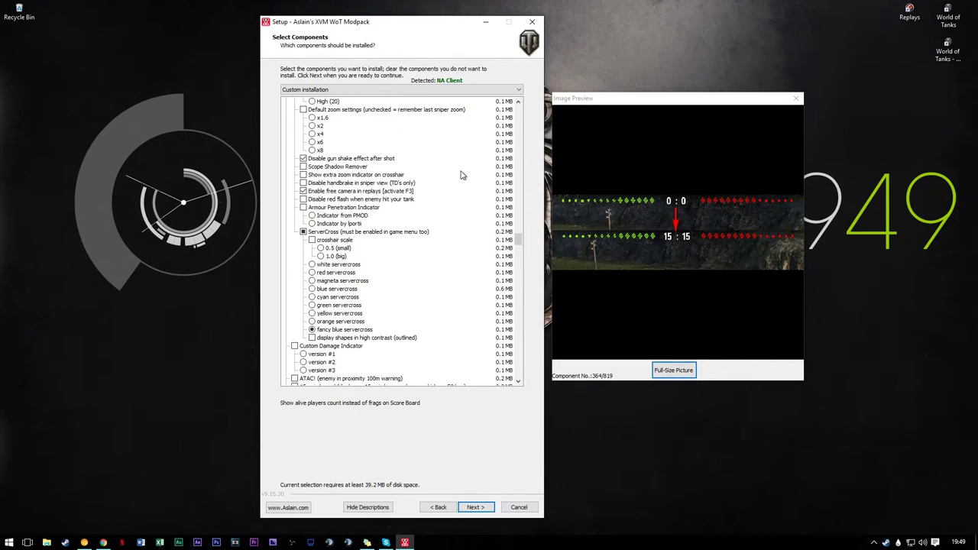
click(342, 168)
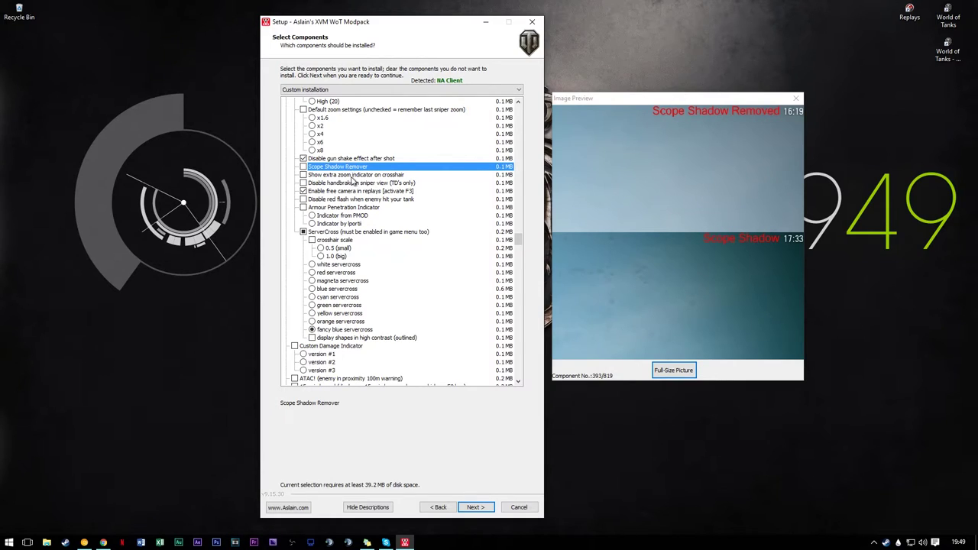
click(351, 176)
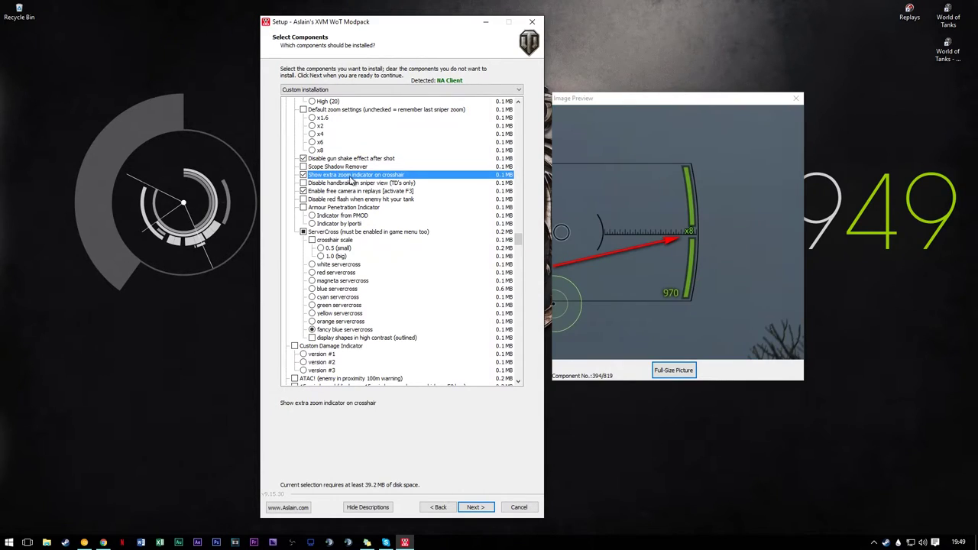
click(345, 177)
click(345, 184)
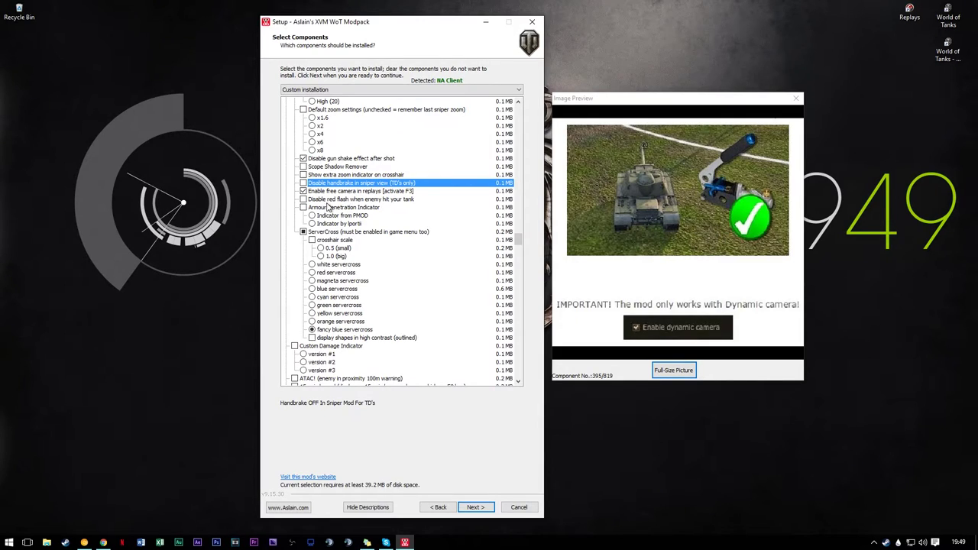
click(335, 199)
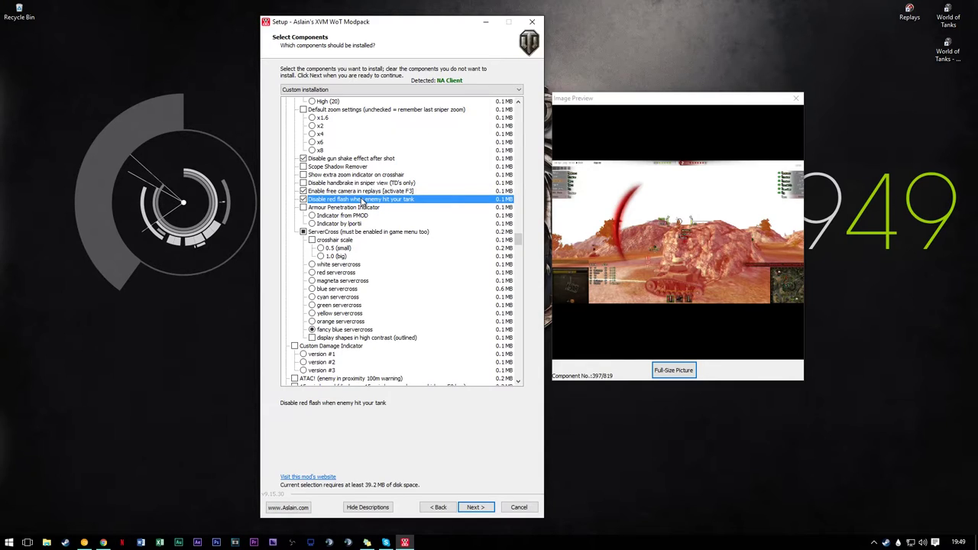
click(365, 200)
Step: Enable all ServerCross options, compare the crosshair scales 0.5 (small) and 1.0 (big), and disable the crosshair scale
scroll(370, 208, down, 1)
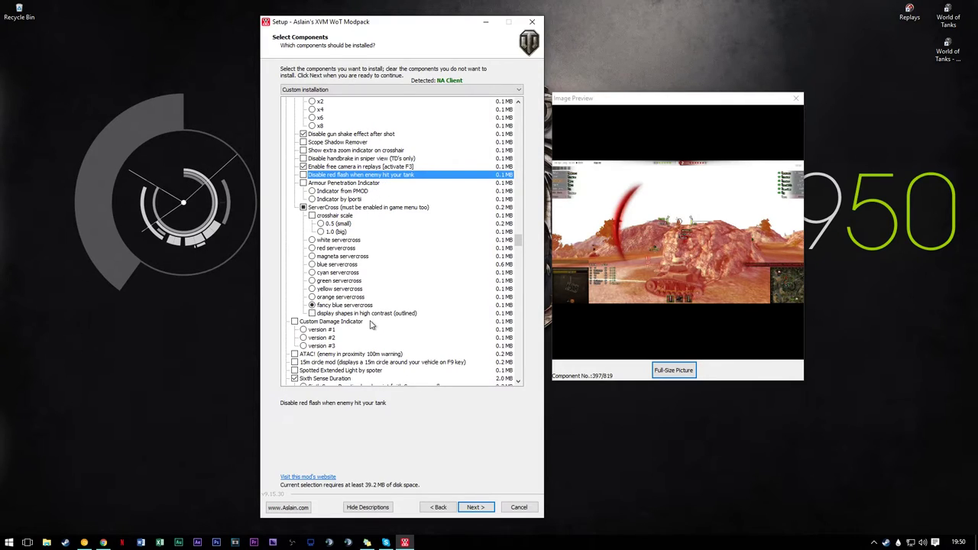
scroll(373, 323, down, 1)
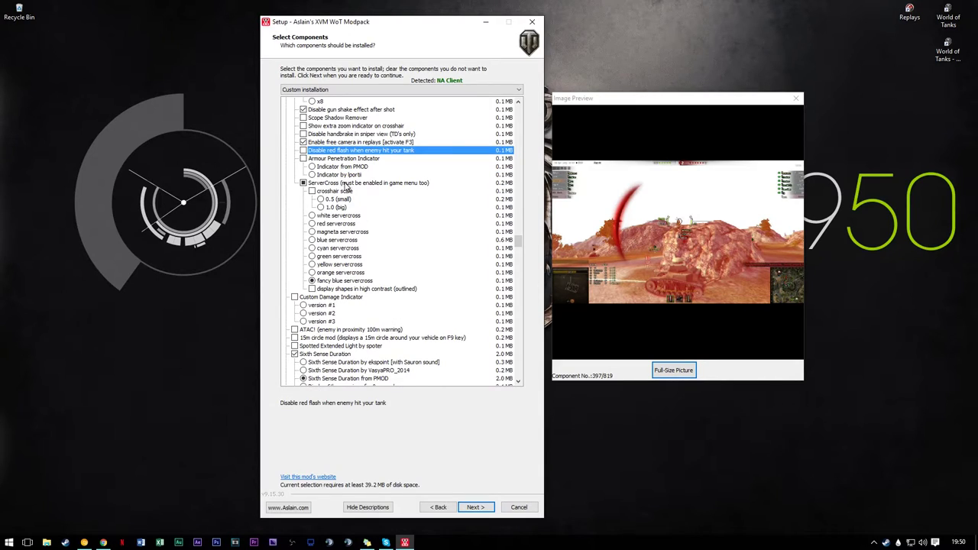
click(344, 185)
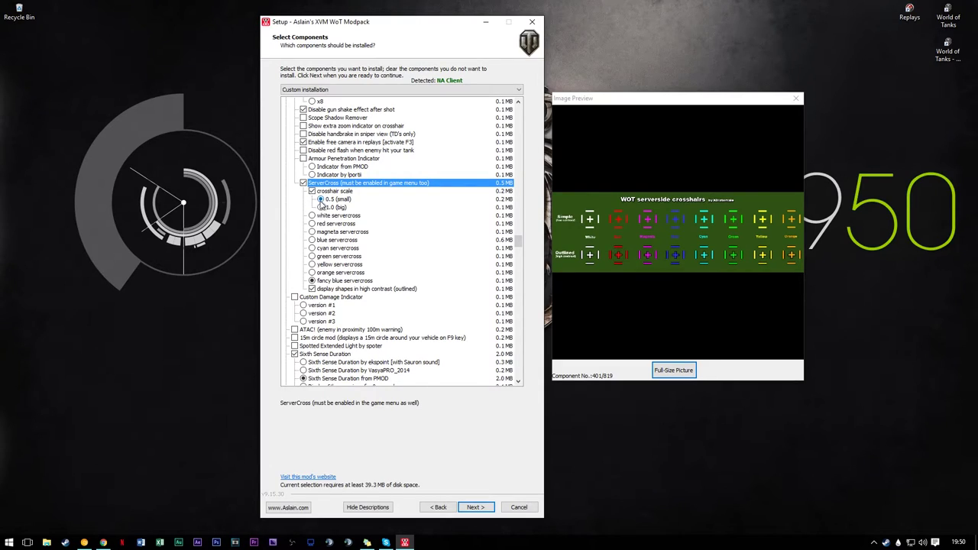
click(327, 201)
click(344, 208)
click(341, 200)
click(349, 208)
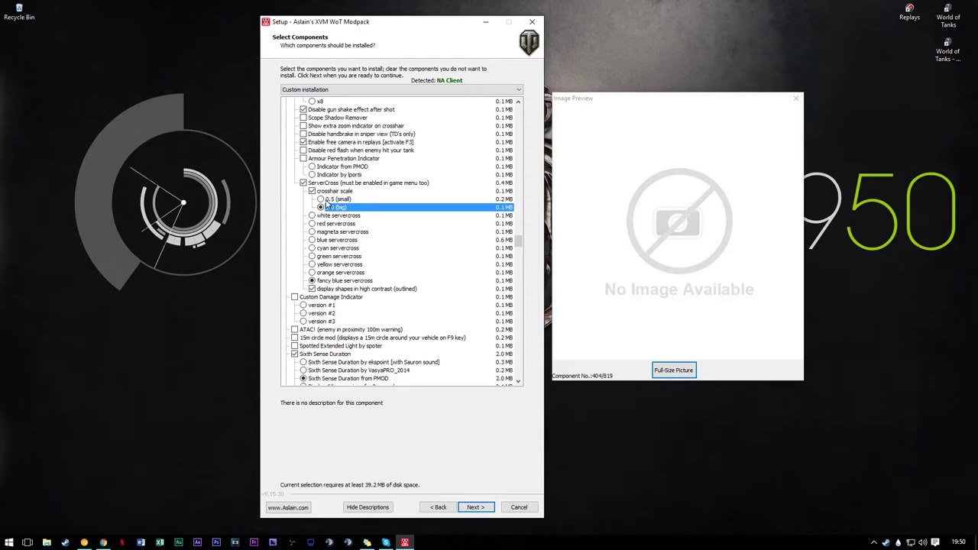
click(327, 192)
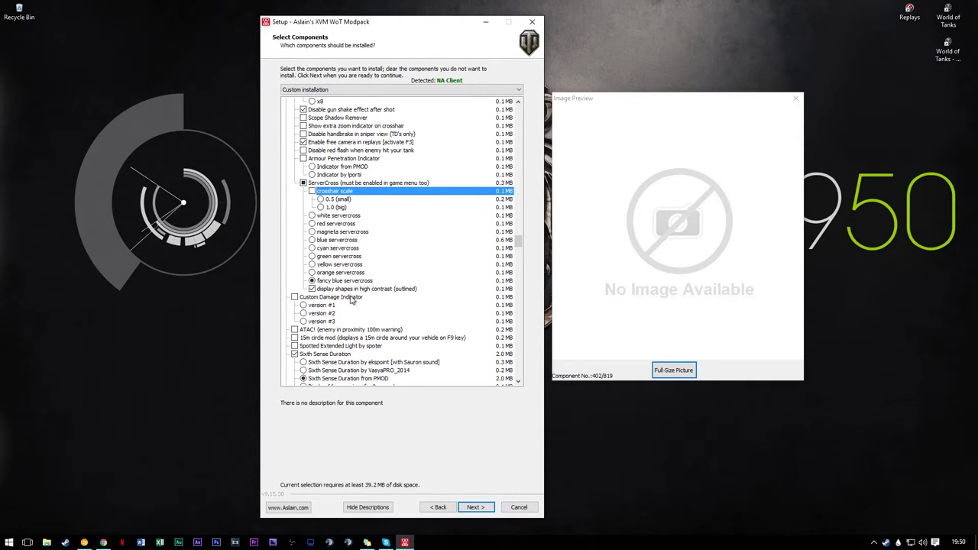
Step: Compare several servercross colors, disable the high contrast (outlined) shapes and select the fancy blue servercross
click(332, 240)
click(337, 257)
click(341, 273)
click(338, 289)
click(347, 265)
click(345, 273)
click(346, 280)
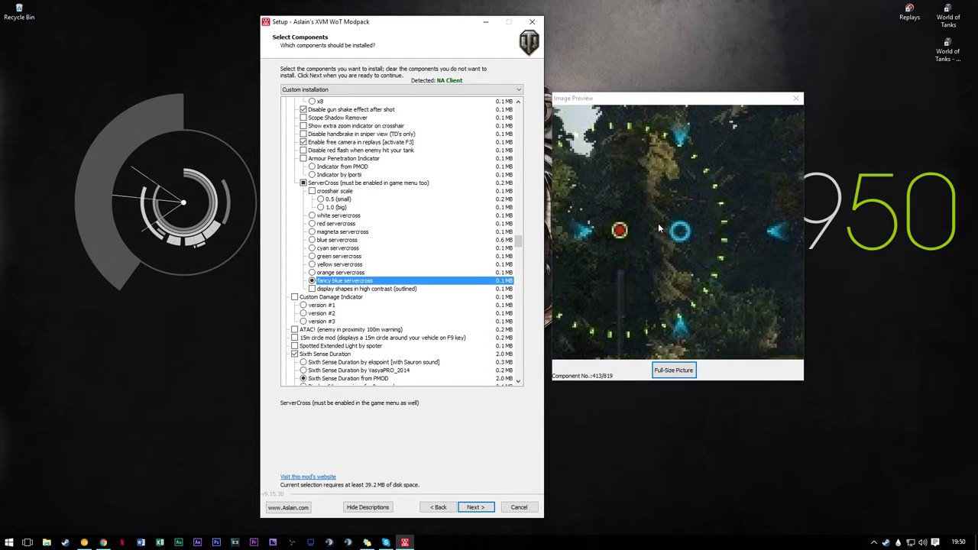
scroll(374, 286, down, 1)
scroll(374, 286, down, 5)
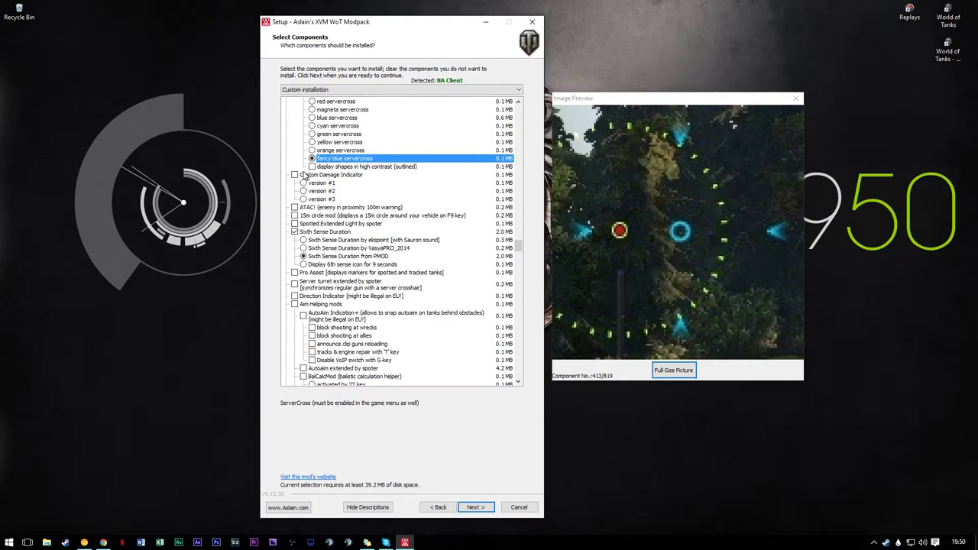
Step: Preview the Custom Damage Indicator versions and the ATAC! enemy proximity warning, leaving both mods disabled
click(304, 175)
click(310, 183)
click(318, 191)
click(324, 207)
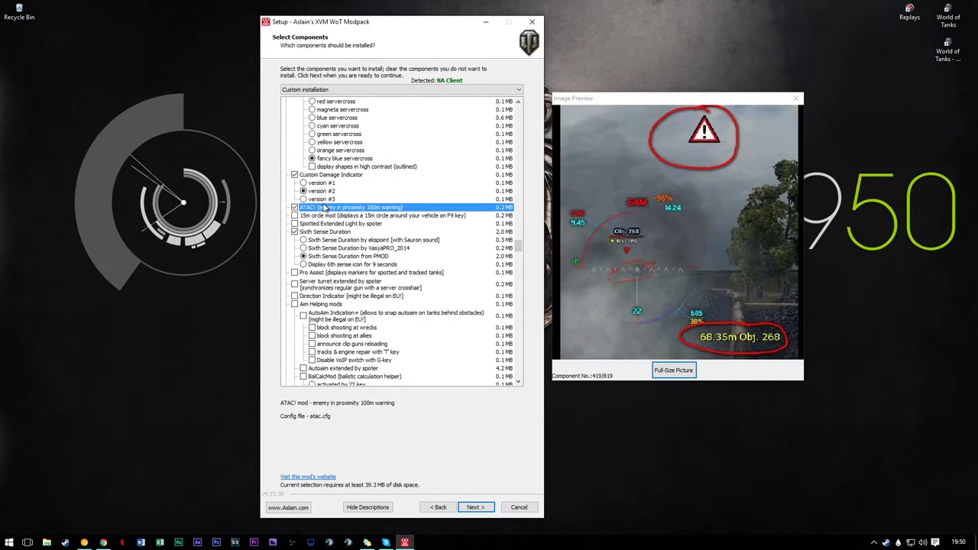
click(328, 199)
click(331, 192)
click(331, 184)
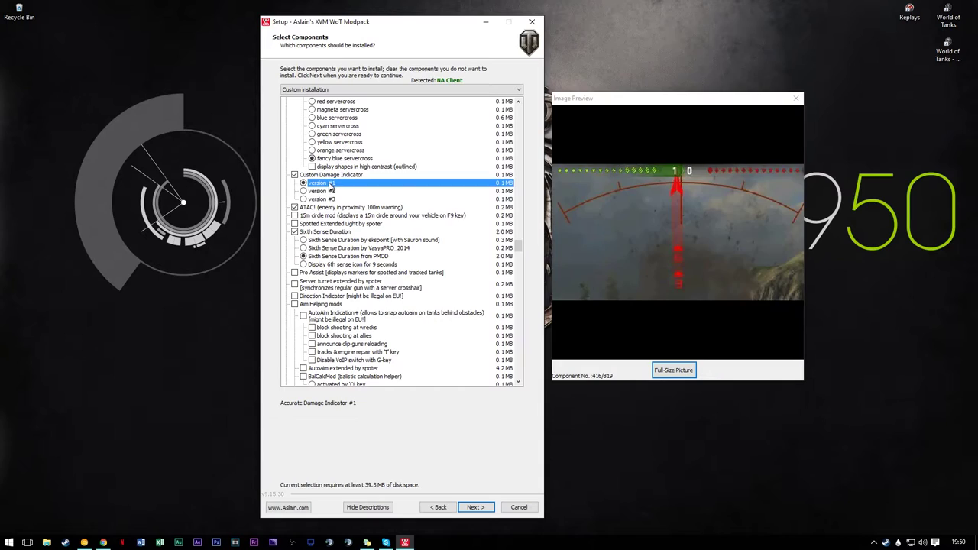
click(332, 175)
click(319, 208)
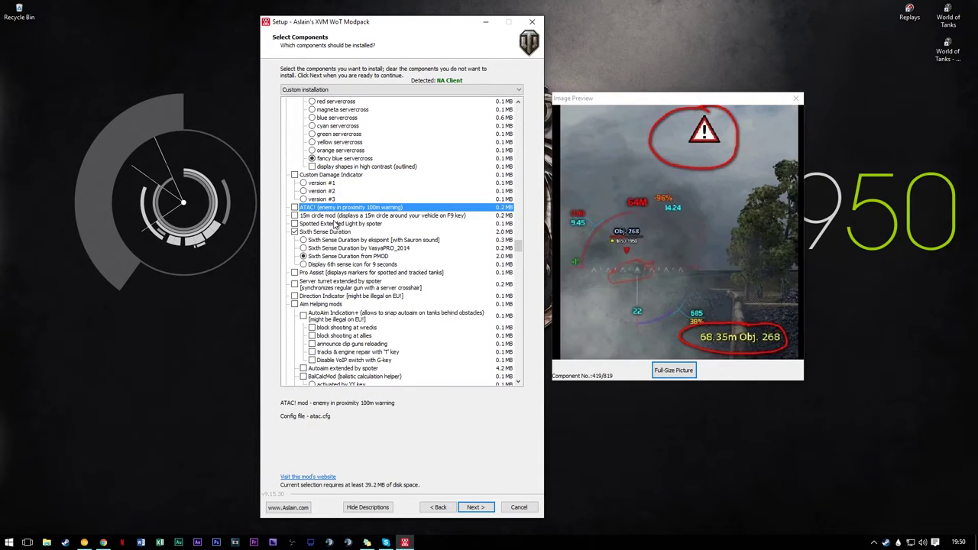
Step: Preview the 15m circle mod and Spotted Extended Light by spoter, leaving both disabled
click(337, 217)
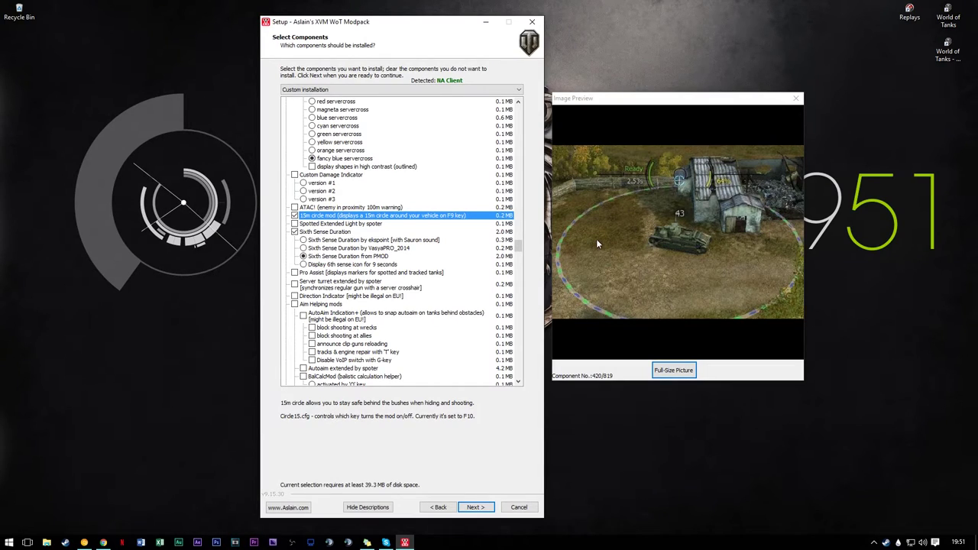
click(294, 217)
click(312, 223)
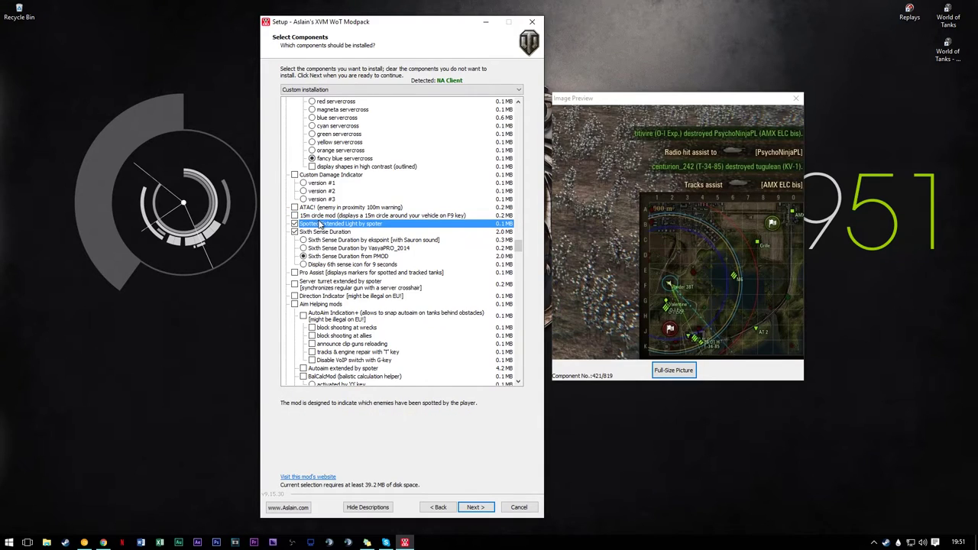
click(295, 224)
click(295, 223)
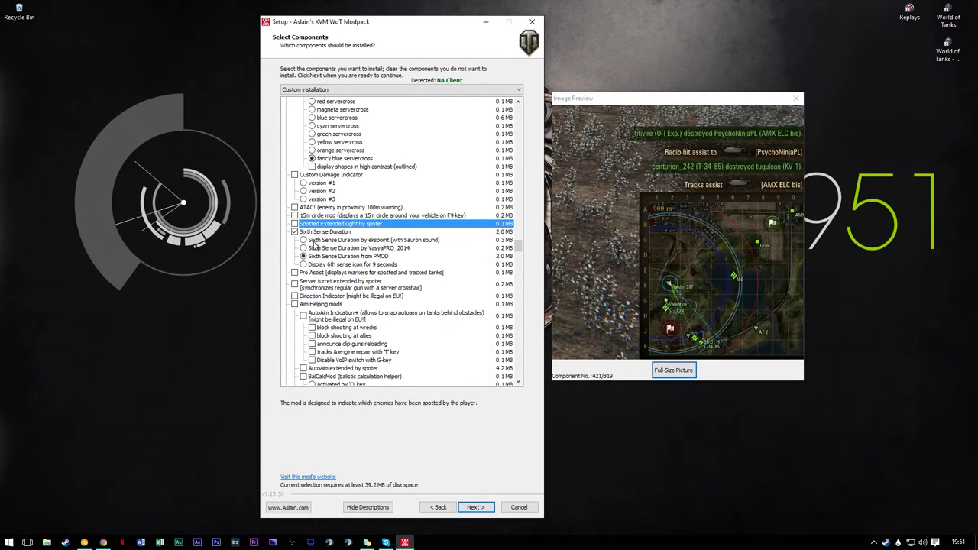
Step: Preview Sixth Sense Duration from PMOD, then Pro Assist, Server turret extended and Direction Indicator, leaving the last three disabled
click(334, 257)
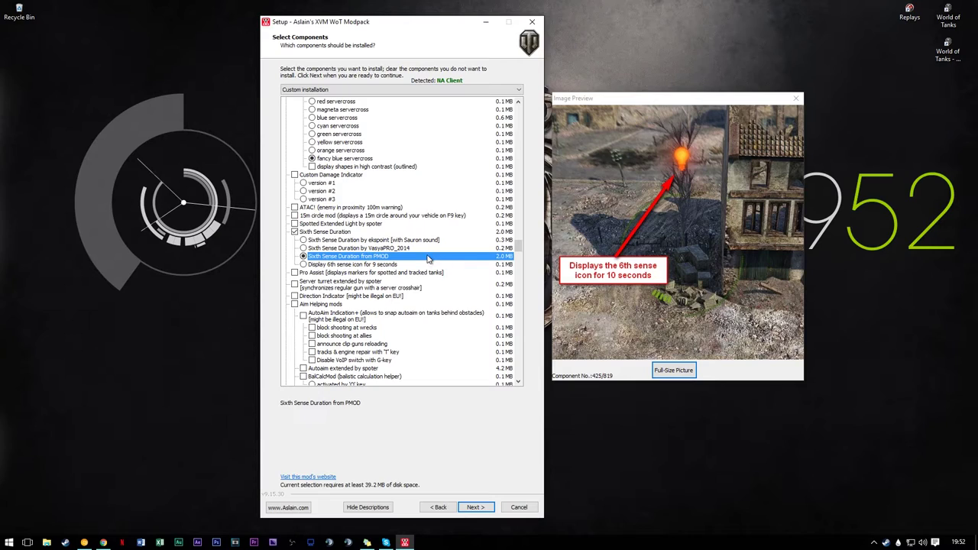
scroll(428, 260, down, 1)
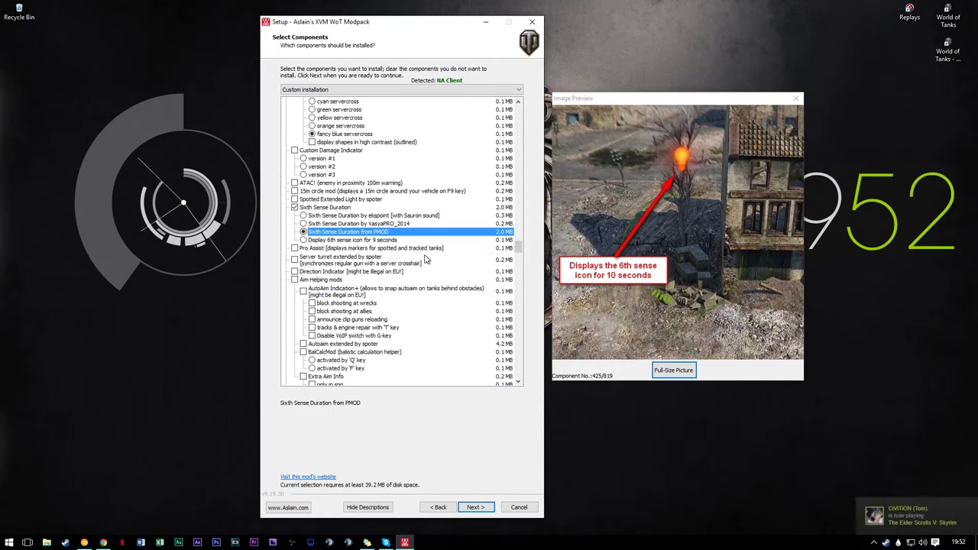
scroll(403, 275, down, 3)
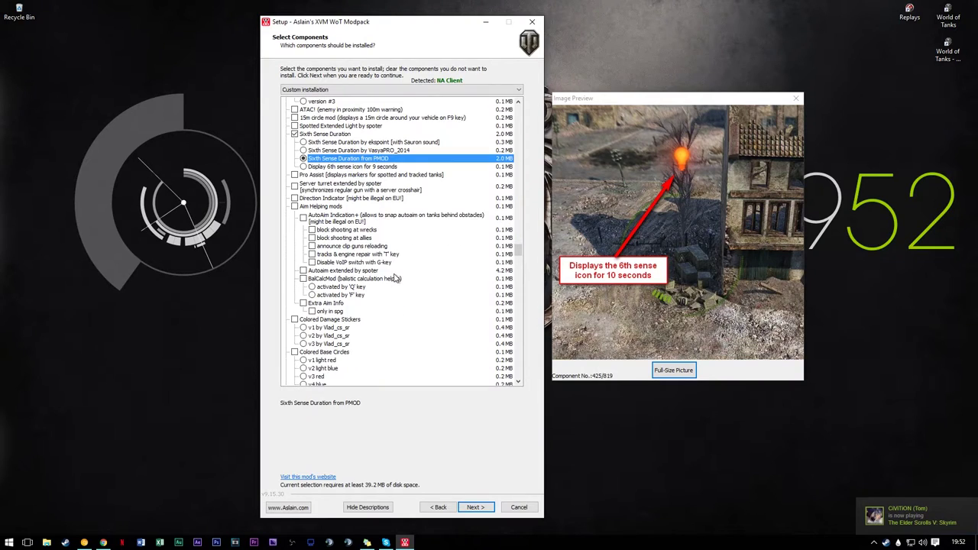
click(311, 175)
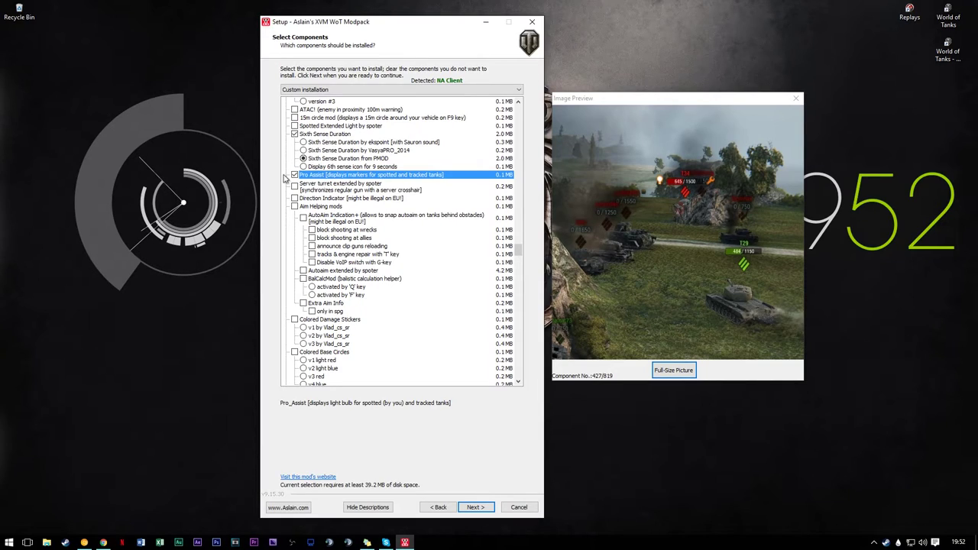
click(295, 186)
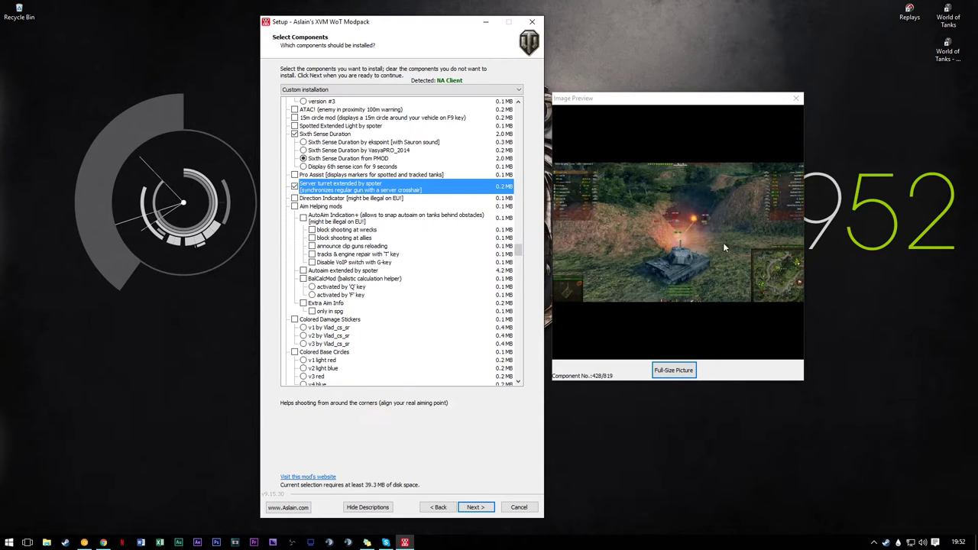
click(295, 186)
click(294, 199)
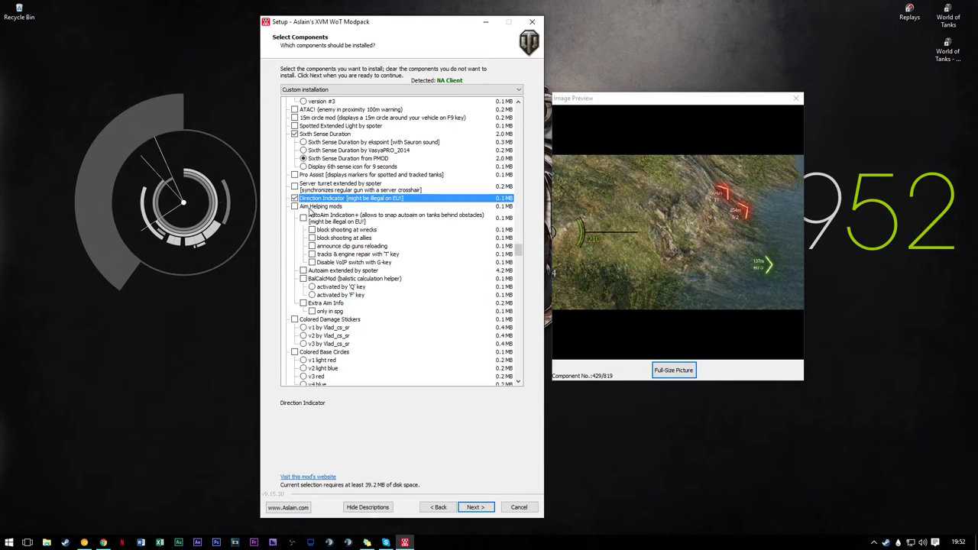
scroll(319, 237, down, 1)
scroll(320, 238, down, 2)
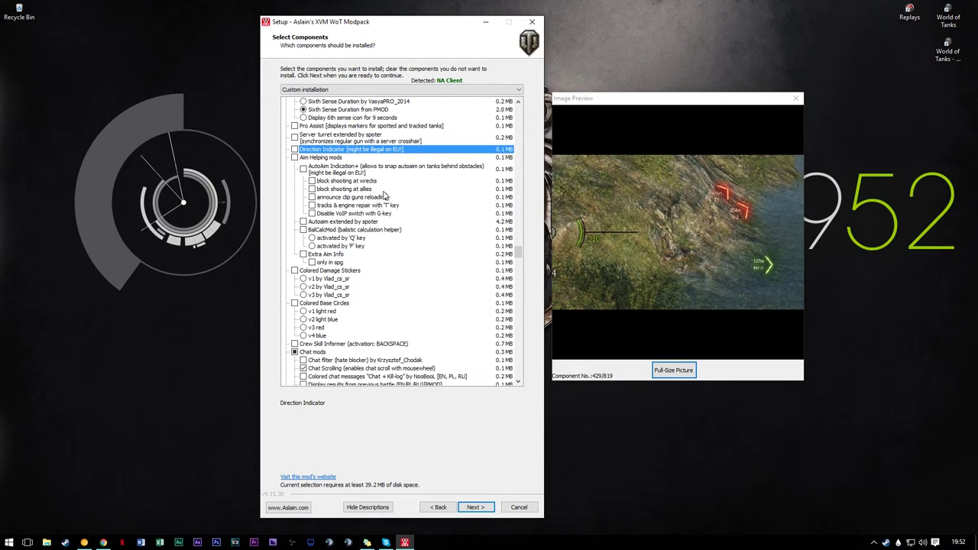
Step: In Chat mods, enable displaying results from the previous battle, keeping Chat Scrolling and hidden chat messages in replays enabled
scroll(422, 247, down, 7)
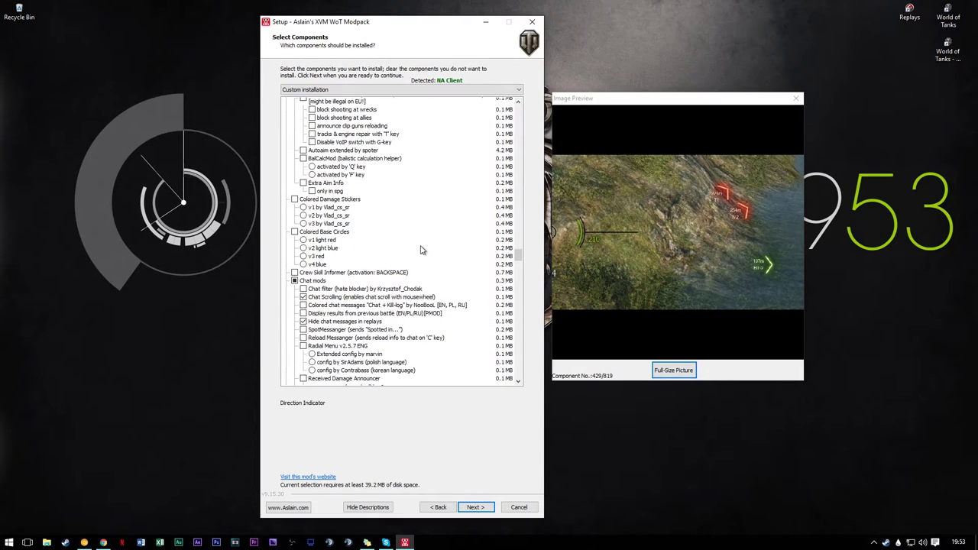
scroll(422, 247, down, 3)
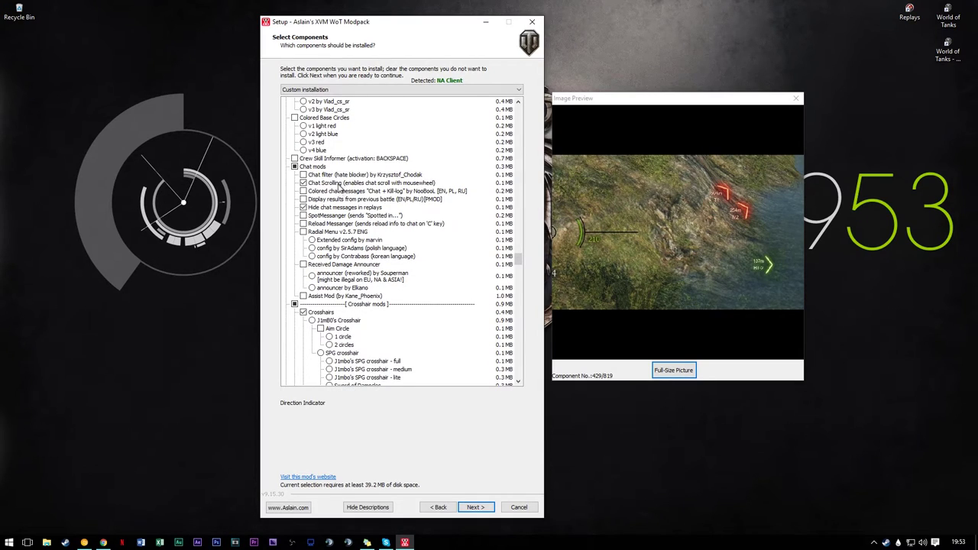
click(331, 185)
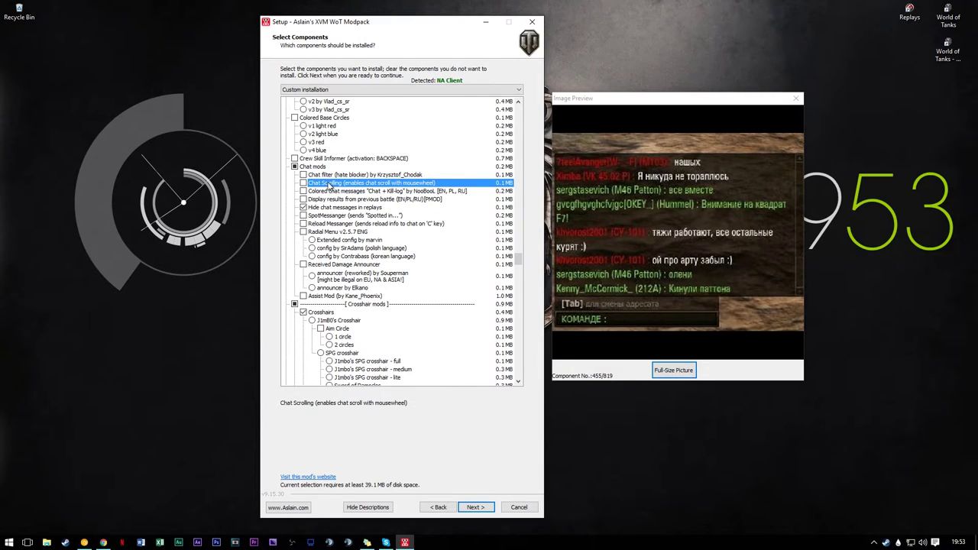
click(337, 185)
click(336, 199)
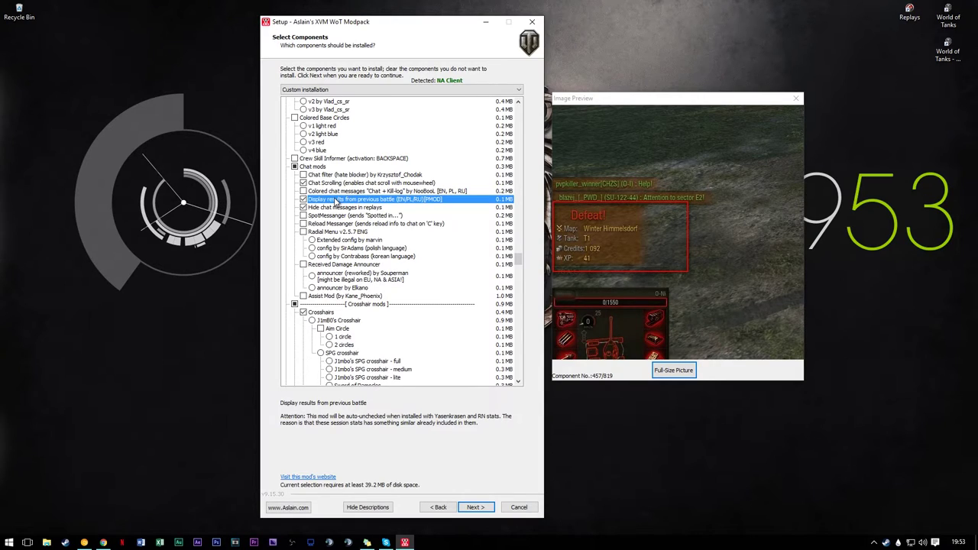
click(342, 209)
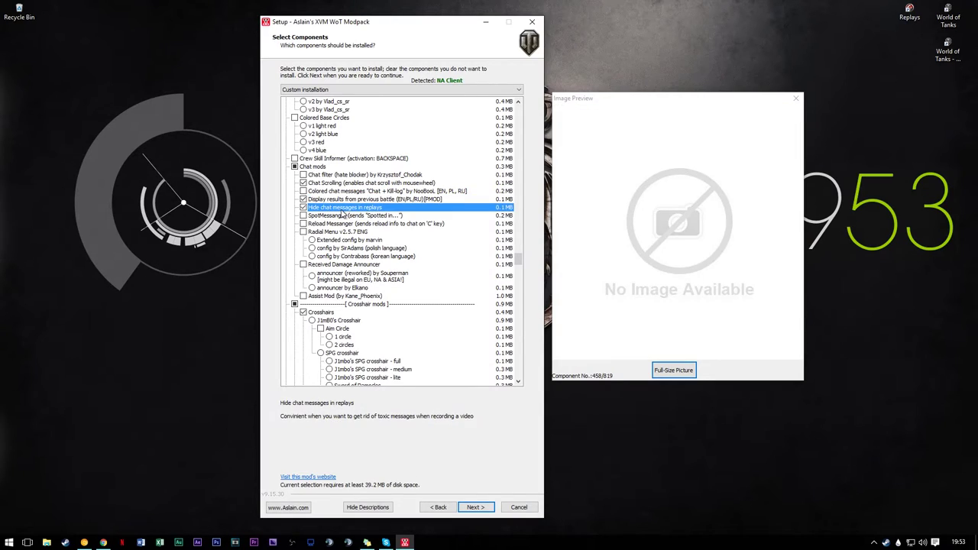
Step: Try J1mB0's Crosshair with the 1 circle and 2 circles aim options and the Melty spg crosshair
scroll(344, 210, down, 3)
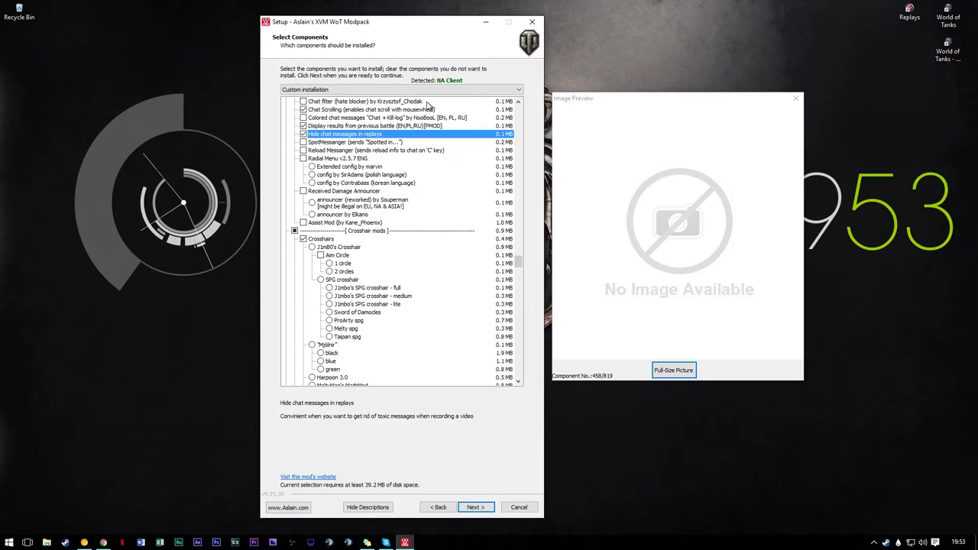
scroll(315, 196, down, 1)
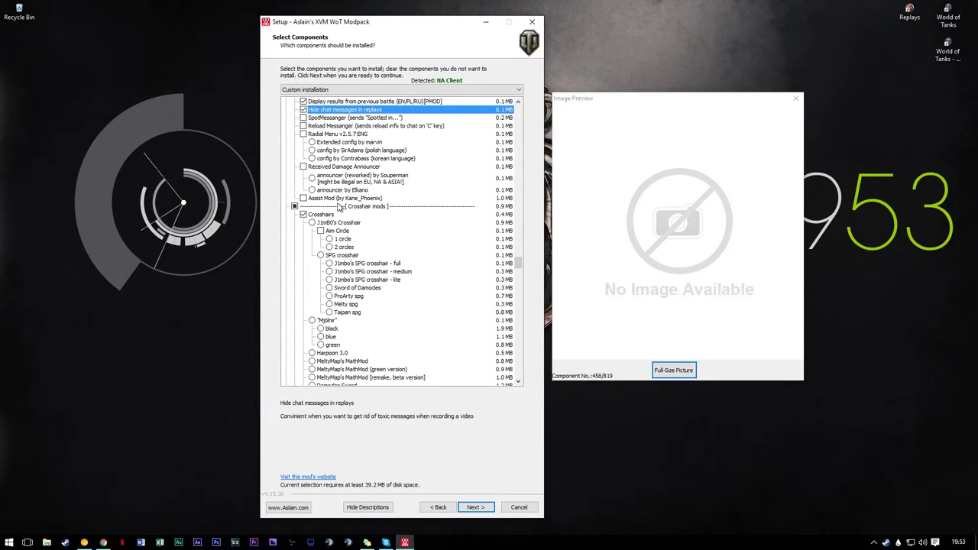
scroll(363, 152, down, 3)
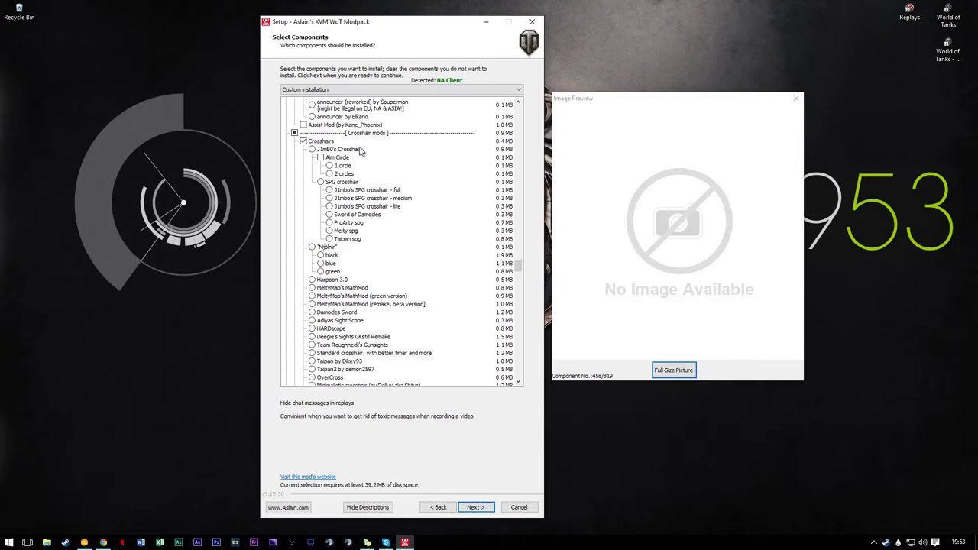
scroll(344, 170, down, 5)
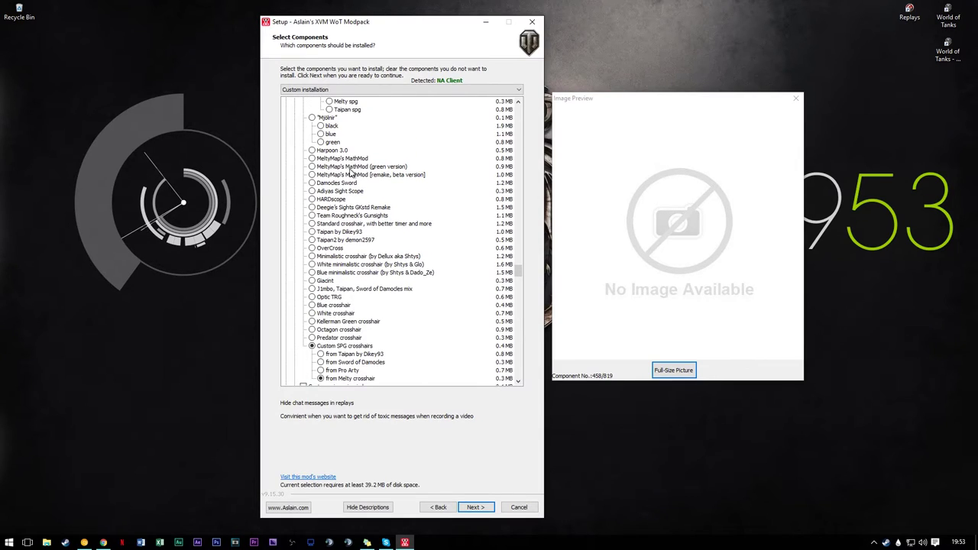
scroll(365, 176, up, 5)
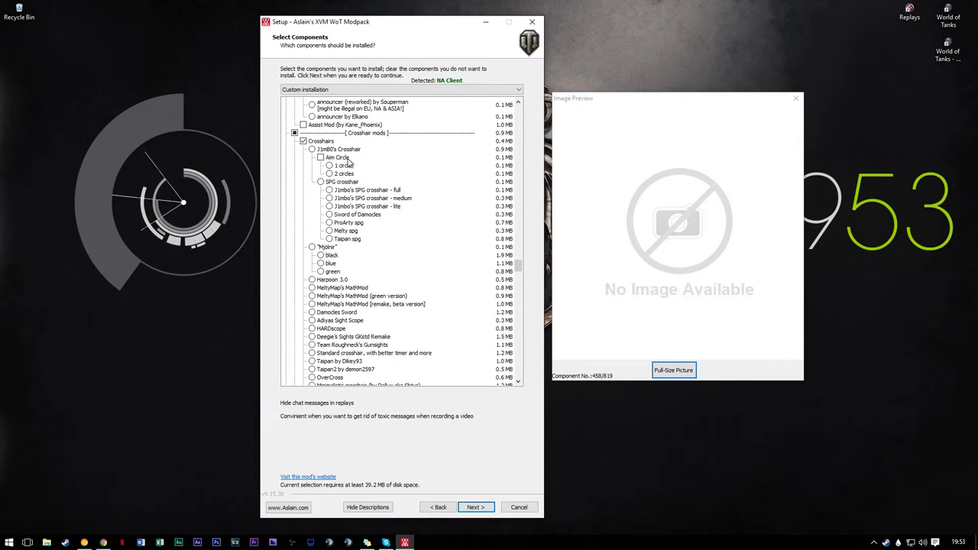
click(312, 149)
click(330, 166)
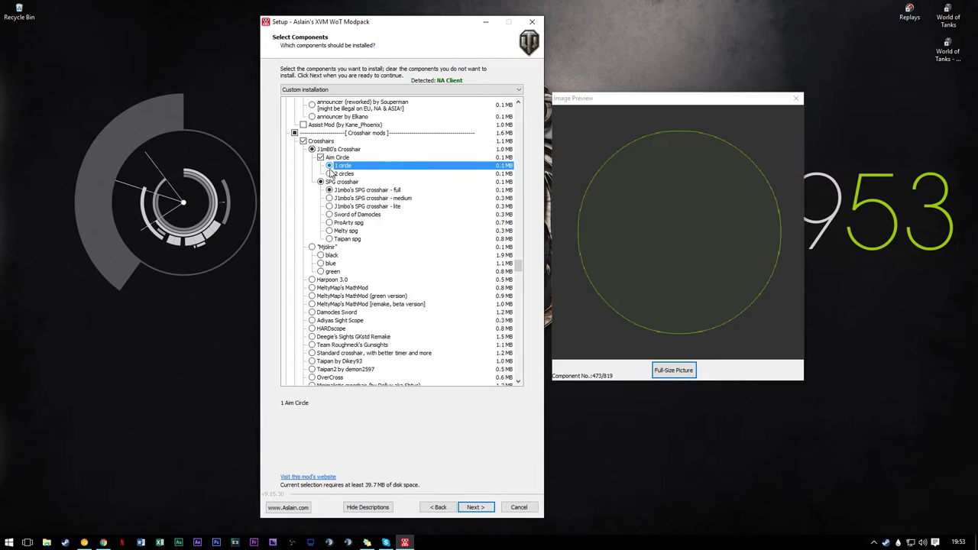
click(329, 173)
click(330, 231)
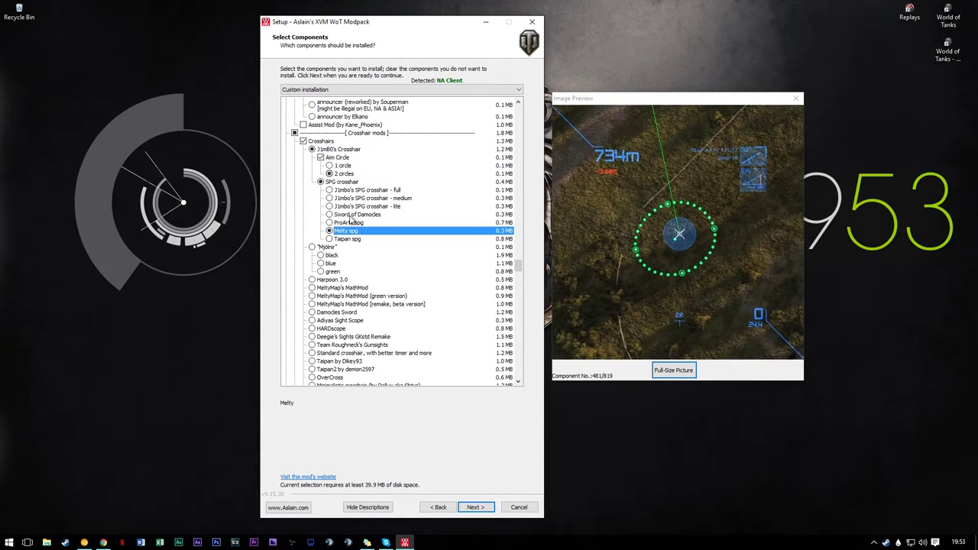
Step: Compare the standard, green and remake beta versions of MeltyMap's MathMod crosshair
scroll(319, 191, down, 3)
click(312, 223)
click(311, 215)
click(311, 207)
click(312, 216)
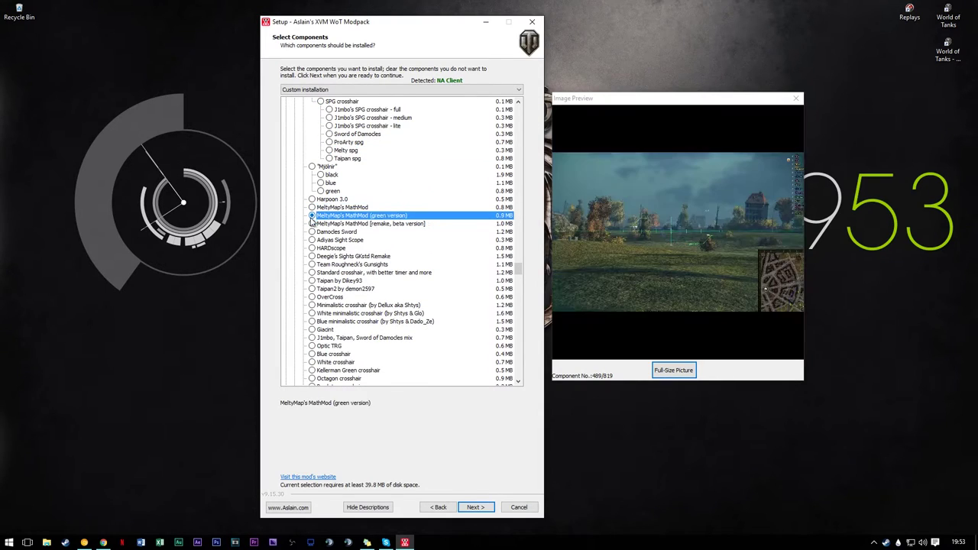
click(312, 223)
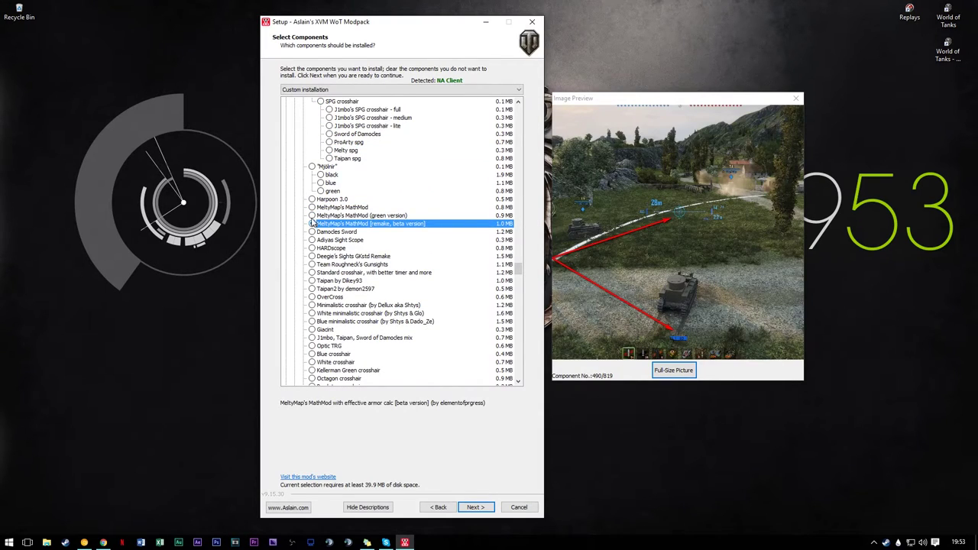
click(312, 216)
click(312, 207)
click(312, 215)
click(312, 223)
click(312, 215)
click(312, 207)
Step: Try J1mB0's Crosshair again, comparing its SPG crosshairs and choosing 2 circles with Taipan spg
scroll(328, 136, up, 2)
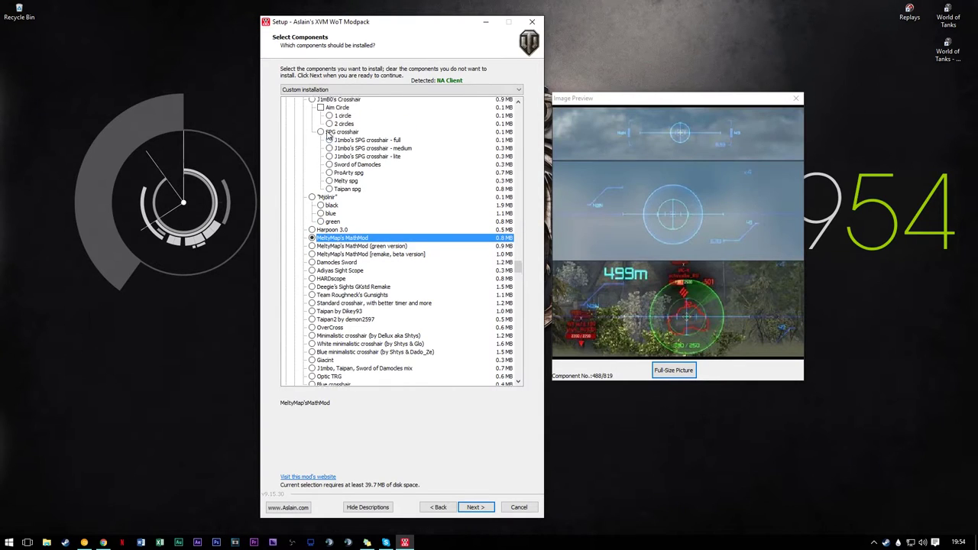
scroll(328, 136, up, 5)
click(312, 173)
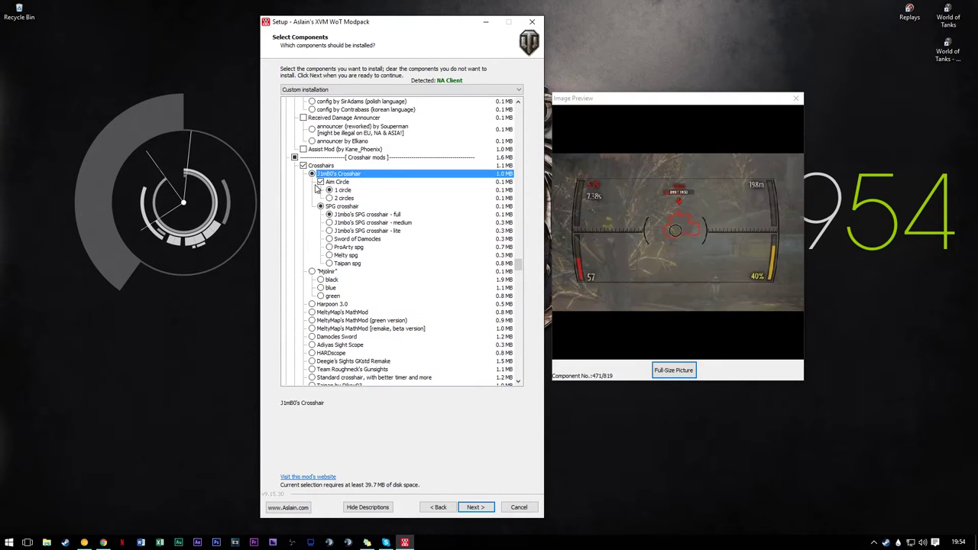
click(366, 222)
click(346, 255)
click(348, 262)
click(346, 198)
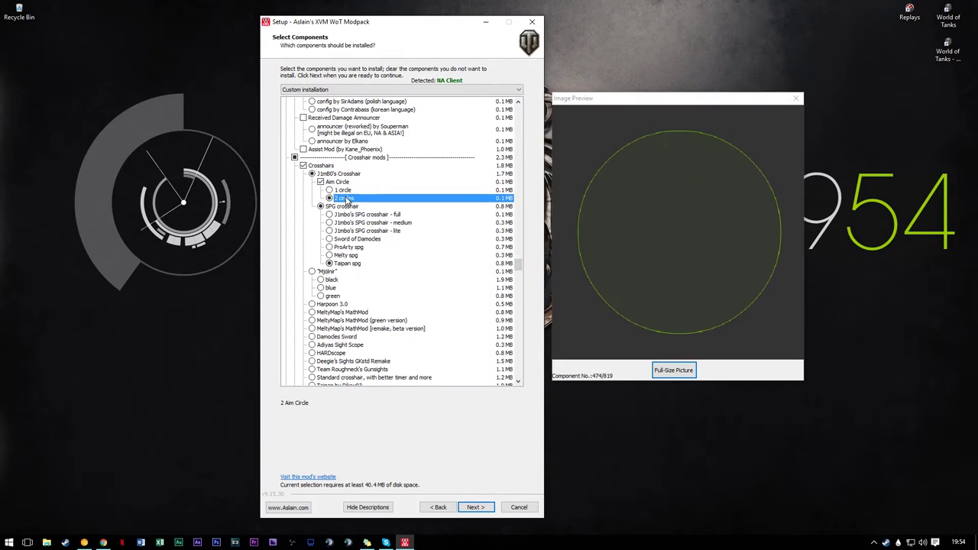
click(322, 172)
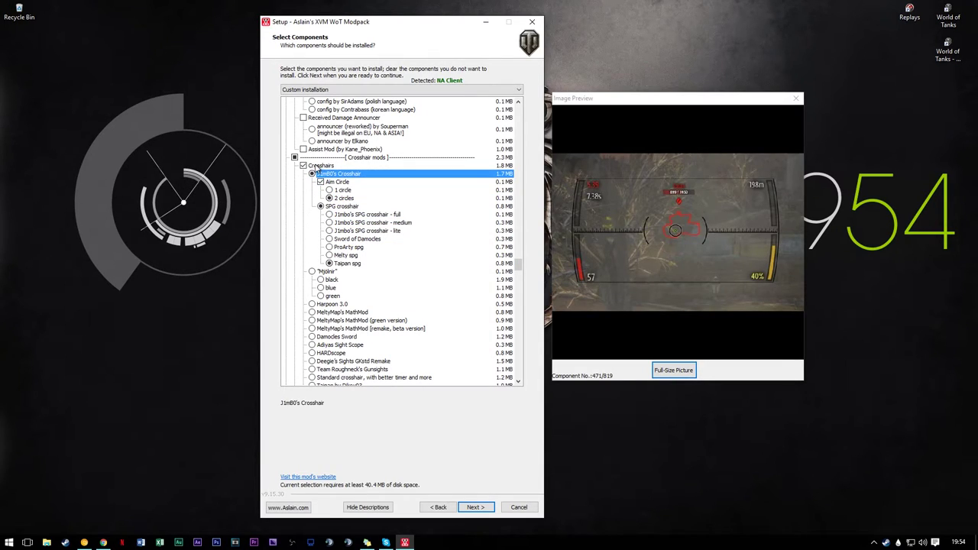
Step: Review the remaining crosshairs and select Custom SPG crosshairs with the Taipan by Dikey93 version
scroll(351, 268, down, 5)
scroll(353, 266, down, 3)
scroll(353, 264, up, 3)
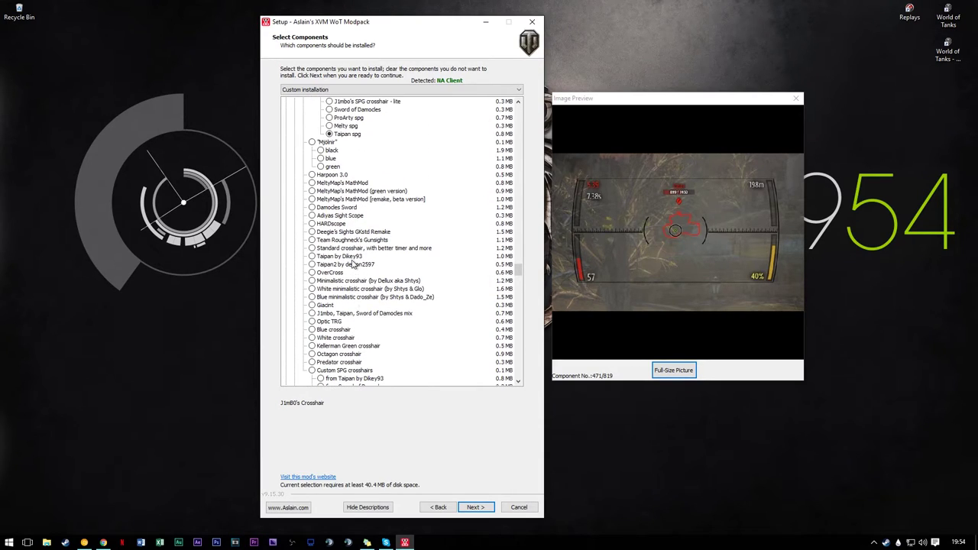
scroll(353, 265, up, 4)
scroll(330, 178, down, 1)
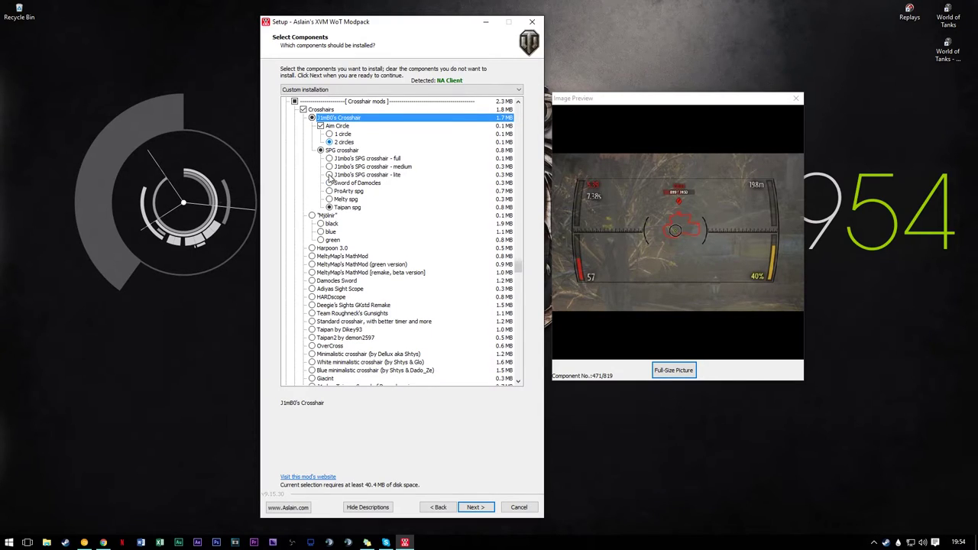
scroll(344, 173, down, 1)
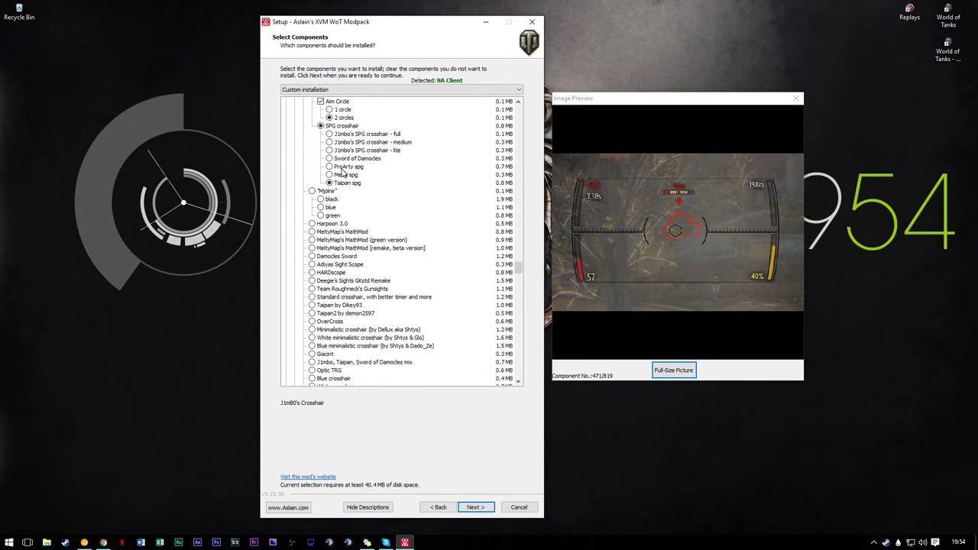
scroll(358, 168, down, 4)
scroll(359, 168, down, 3)
click(334, 249)
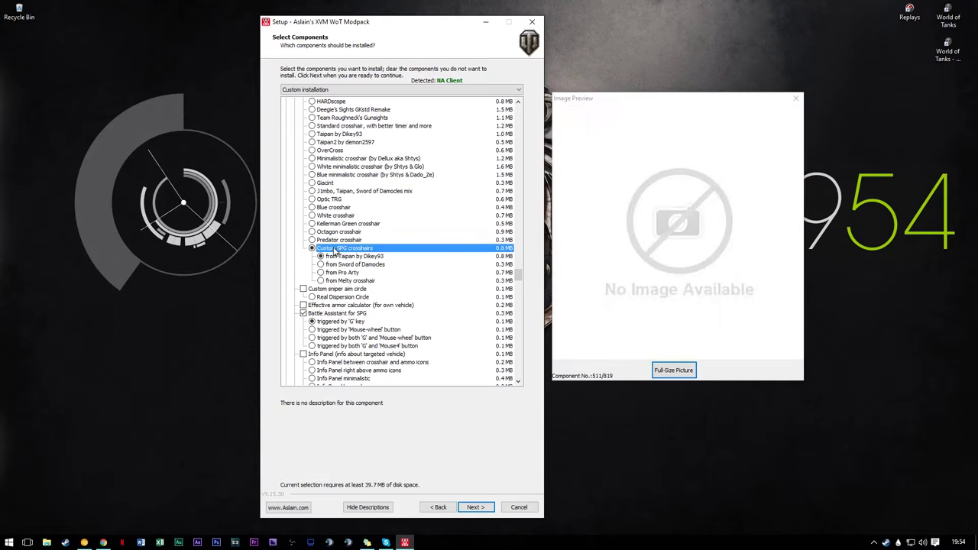
Step: Preview the Pro Arty version of the Custom SPG crosshairs and select the one from Melty crosshair
click(345, 273)
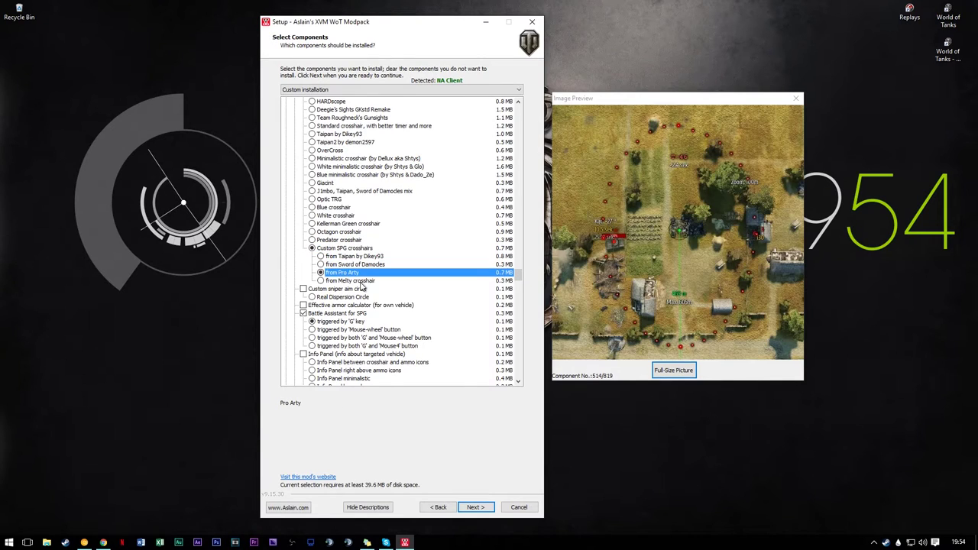
click(358, 281)
Step: Try the Effective armor calculator and clear it again, and preview Battle Assistant for SPG while keeping it enabled
scroll(390, 271, down, 6)
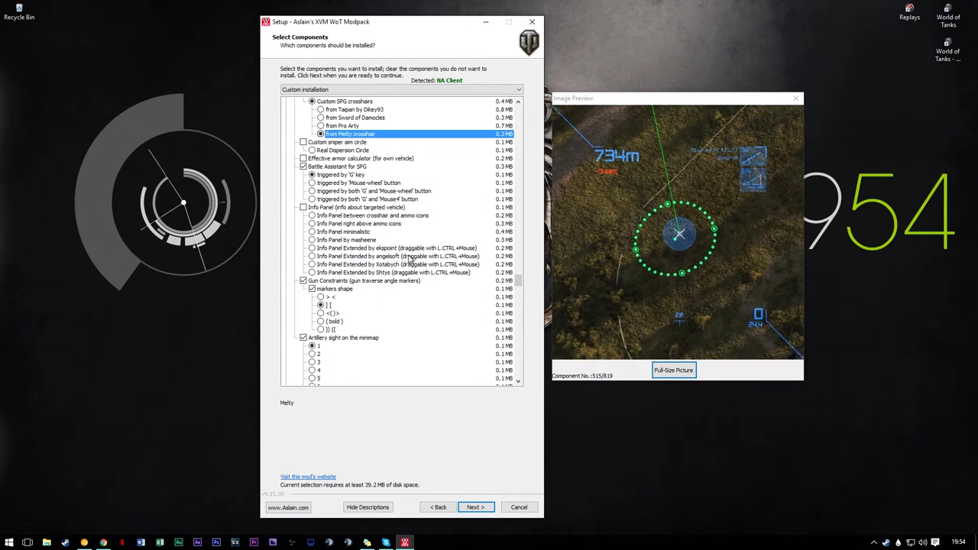
click(379, 160)
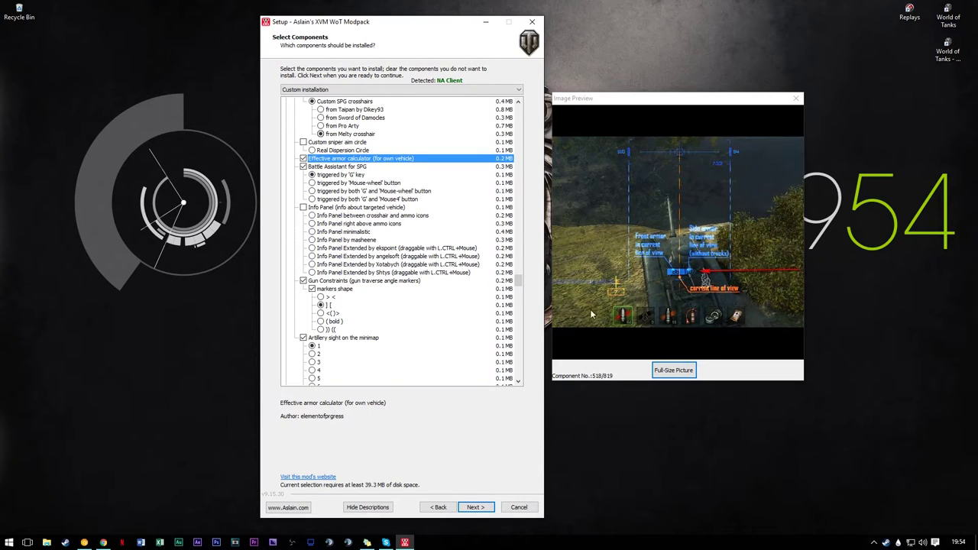
click(339, 184)
click(344, 166)
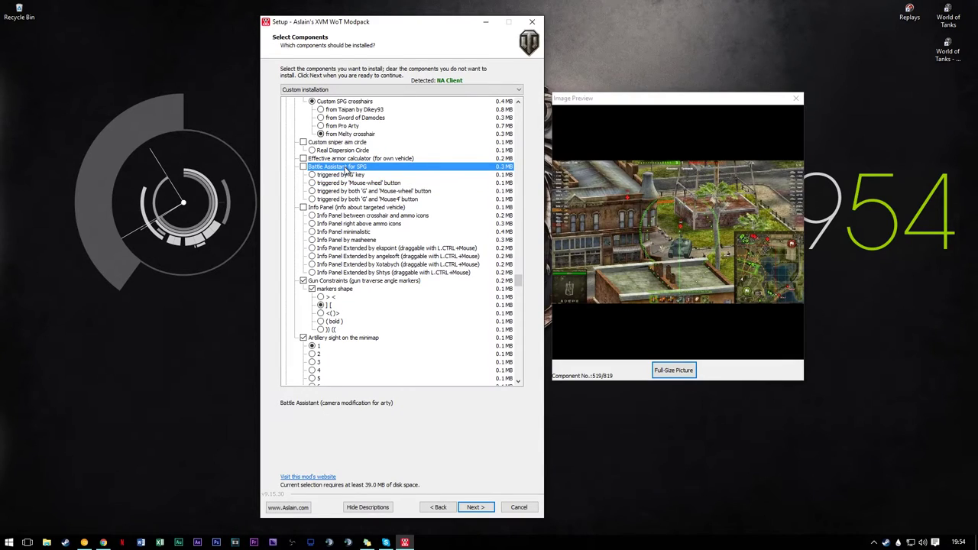
click(346, 168)
Step: Disable the Gun Constraints traverse angle markers together with their markers shape option
scroll(361, 184, down, 4)
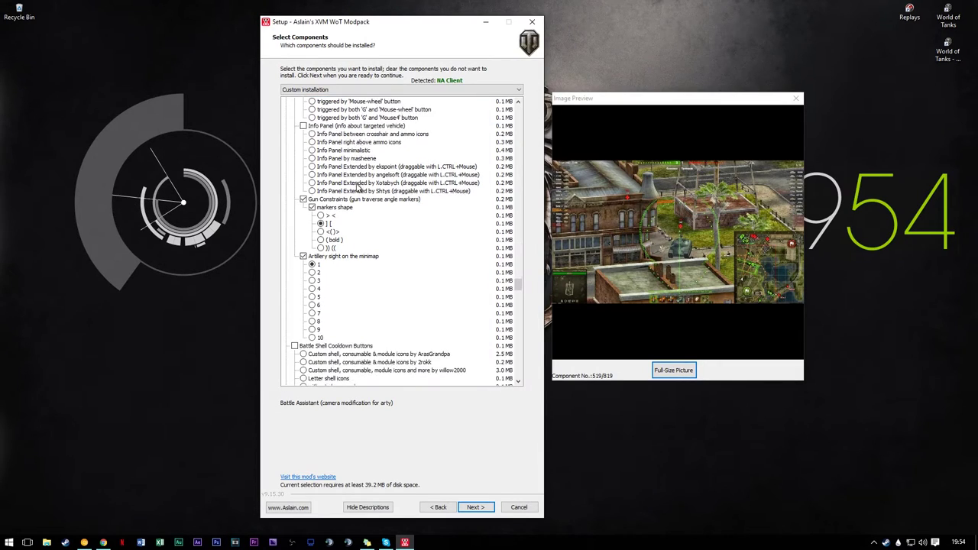
click(319, 184)
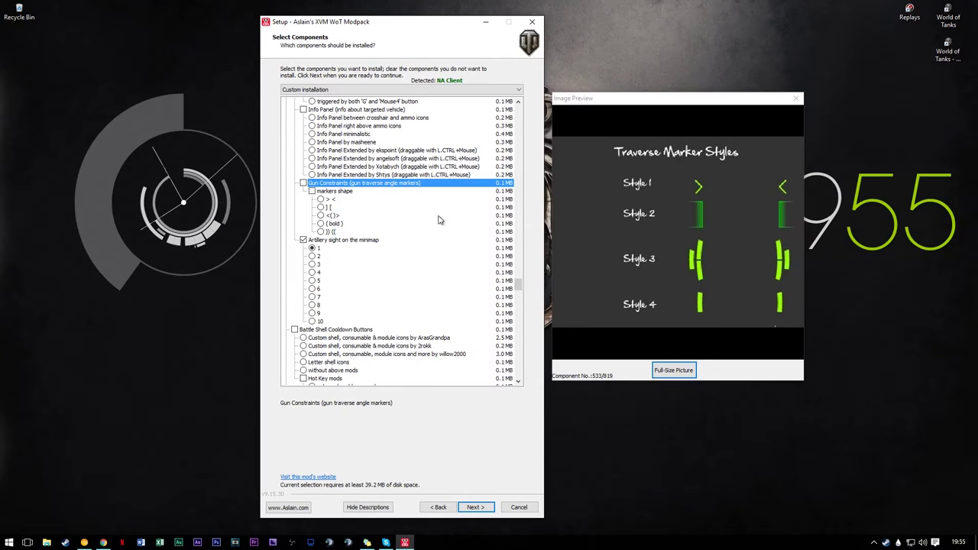
Step: Compare the styles of the Artillery sight on the minimap in the full-size picture and select style 1
scroll(371, 213, down, 4)
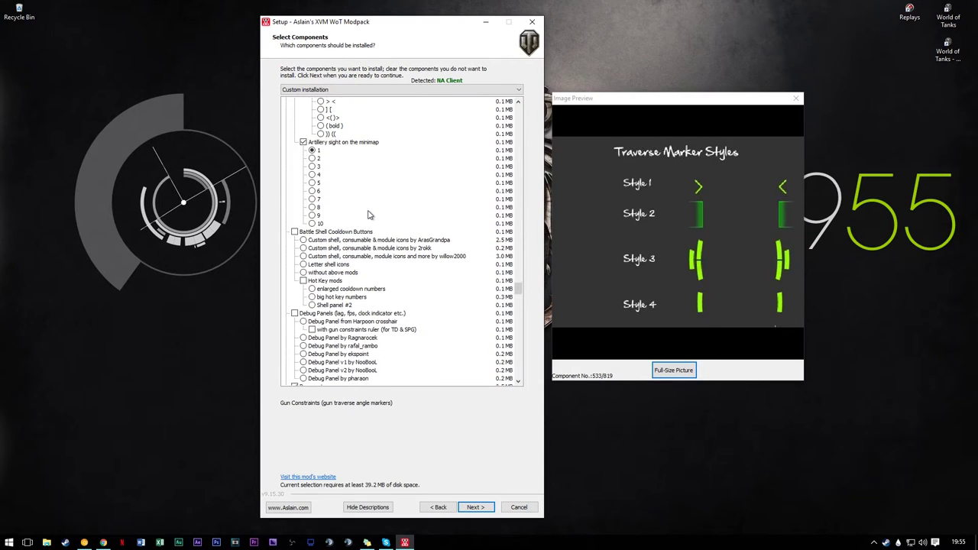
click(361, 142)
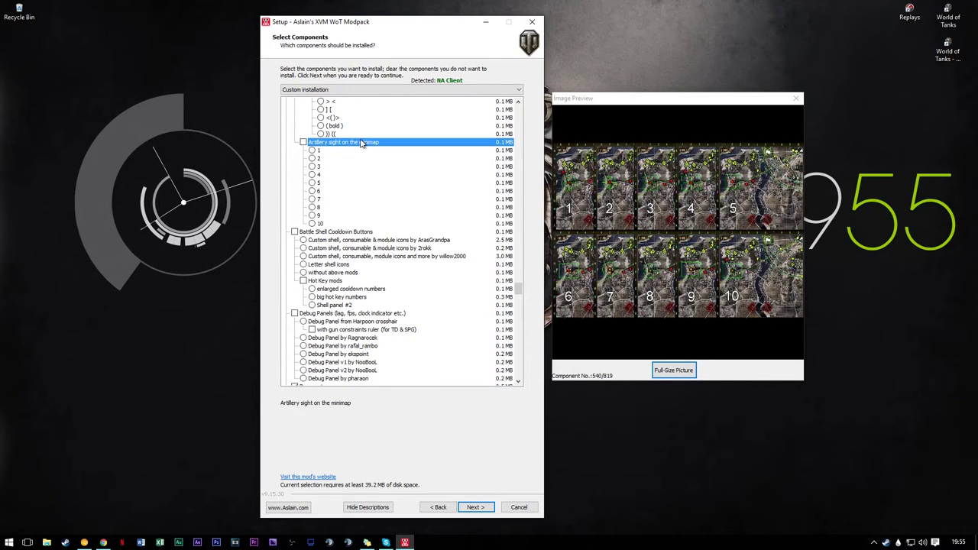
click(677, 369)
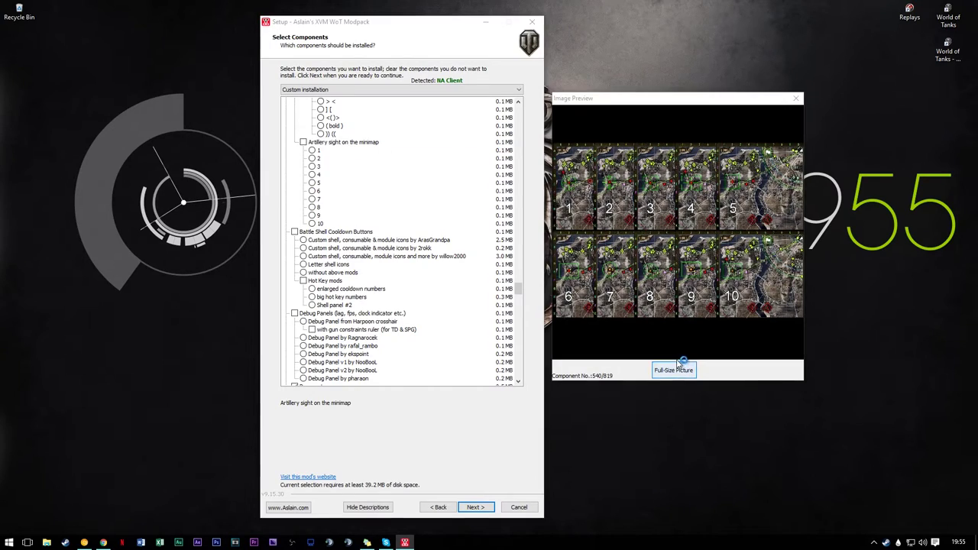
click(435, 477)
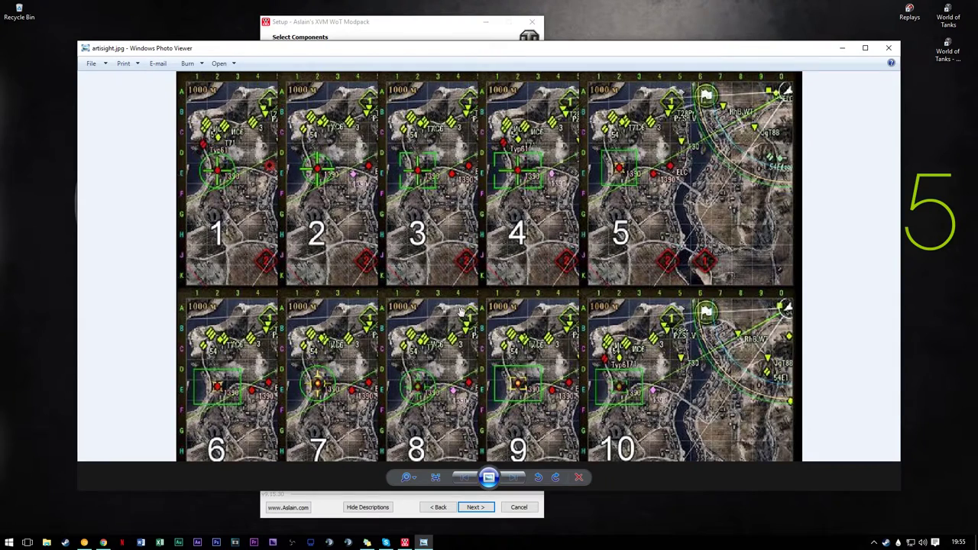
scroll(474, 313, down, 1)
drag(474, 313, 481, 225)
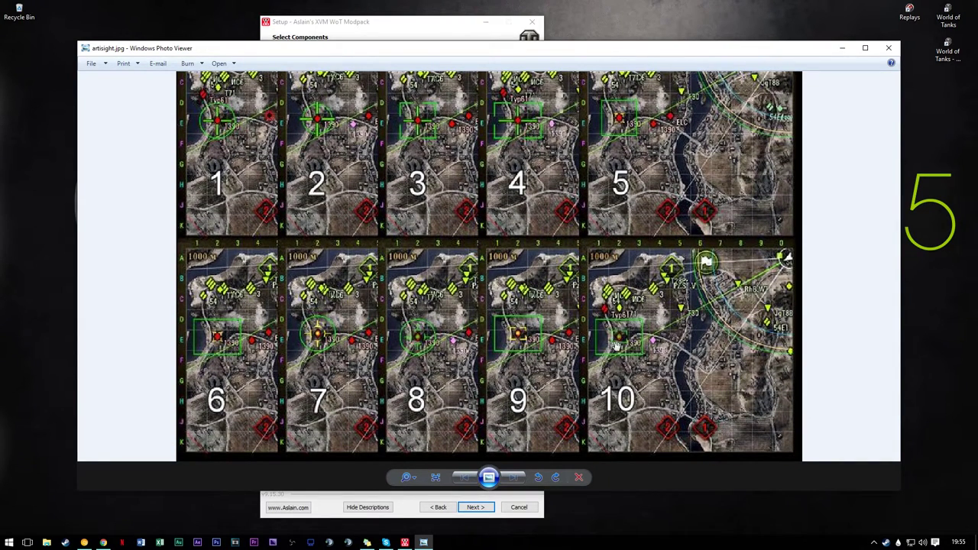
click(896, 52)
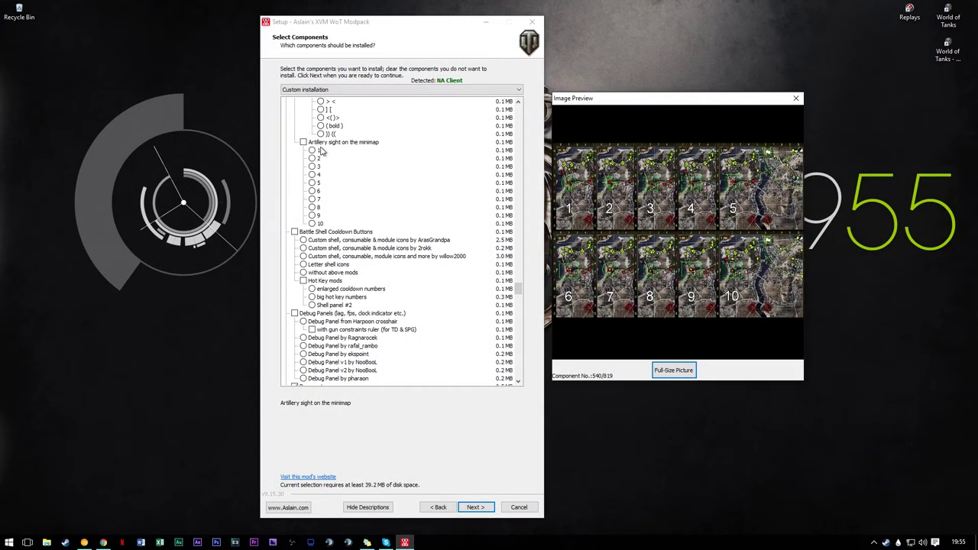
click(320, 150)
Step: Try the 2rokk icons and Letter shell icons under Battle Shell Cooldown Buttons, and clear the whole group
scroll(366, 272, down, 5)
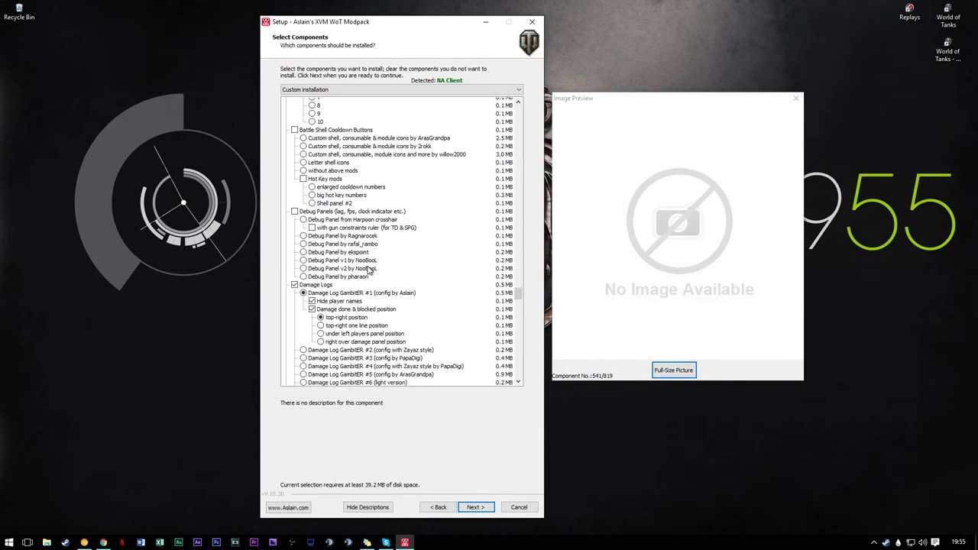
click(326, 111)
click(329, 125)
click(331, 142)
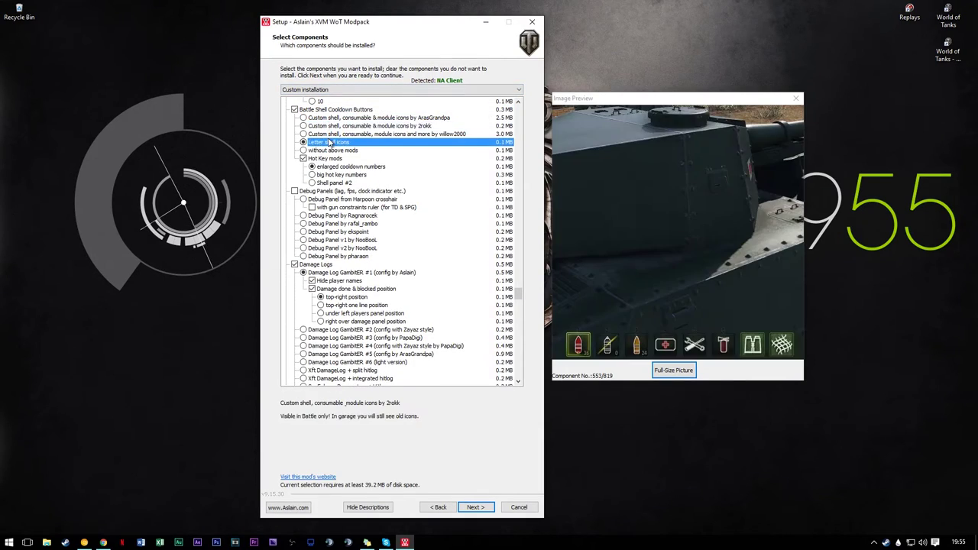
scroll(332, 143, up, 1)
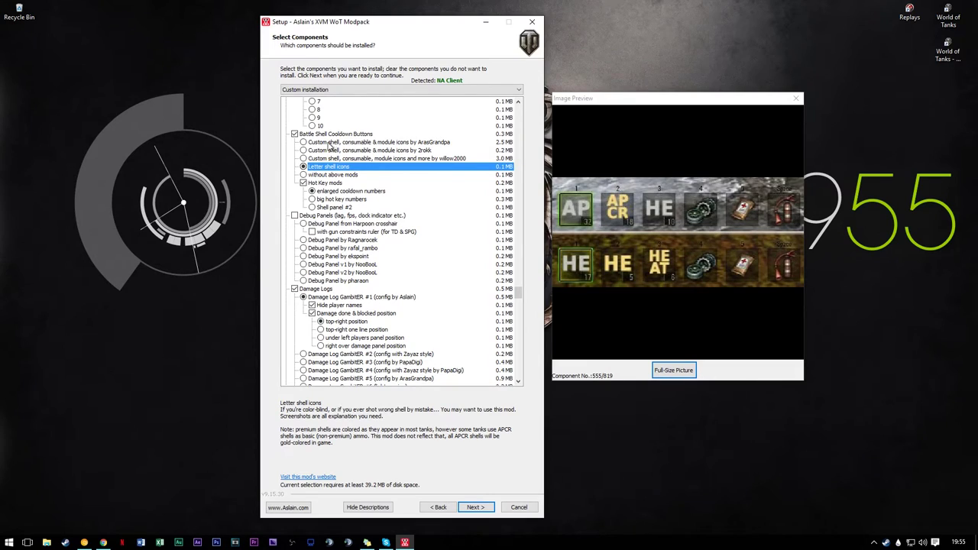
click(295, 135)
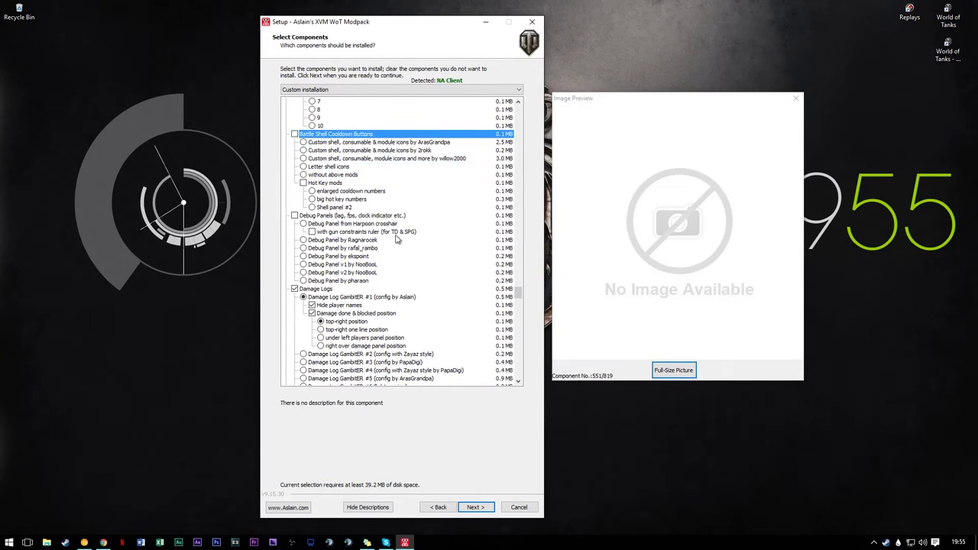
Step: Preview Damage Log GambitER #1 (config by Aslain) and its top-right position for damage done and blocked
scroll(435, 246, down, 4)
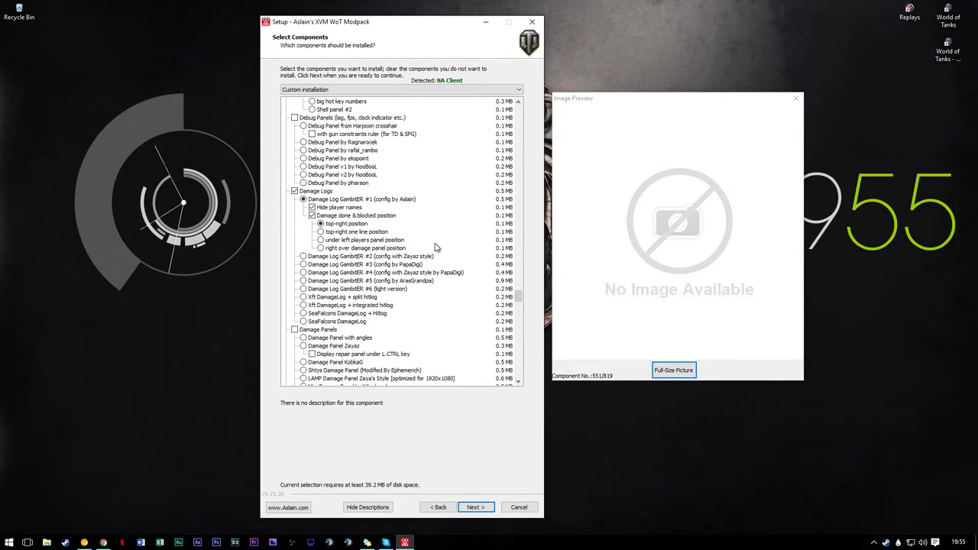
scroll(436, 246, down, 1)
click(346, 199)
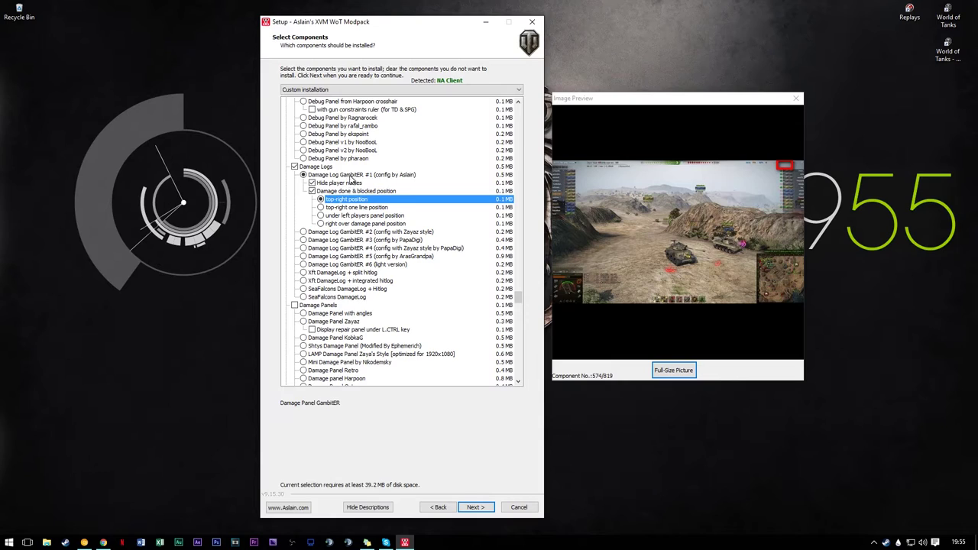
click(351, 176)
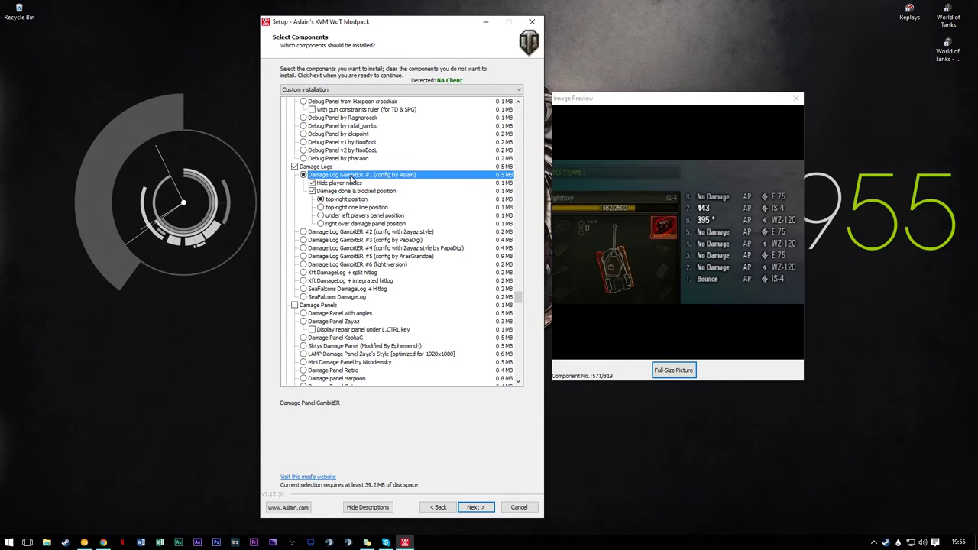
Step: Compare the alternative damage logs, including GambitER #4 to #6, the Xft DamageLog and both SeaFalcons versions
click(366, 248)
click(360, 257)
click(365, 272)
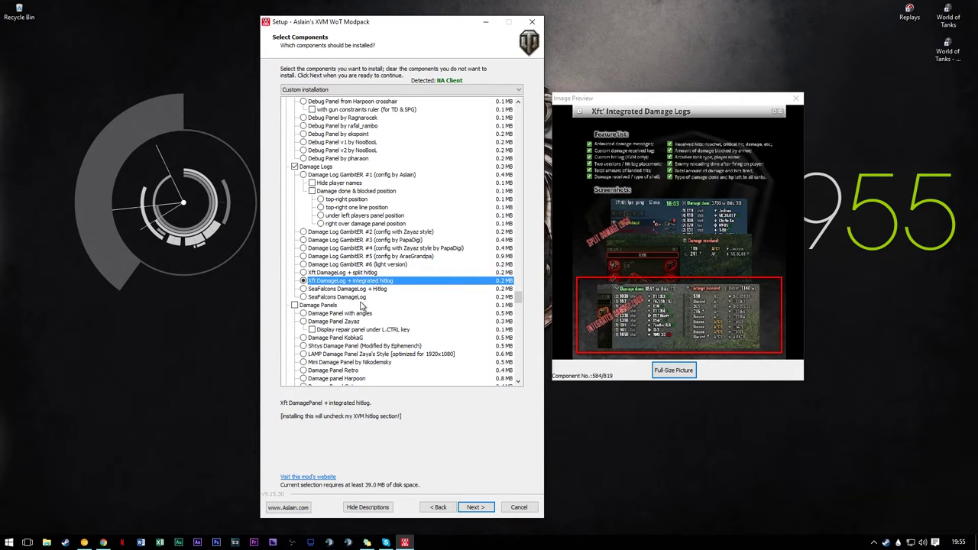
click(364, 297)
click(372, 264)
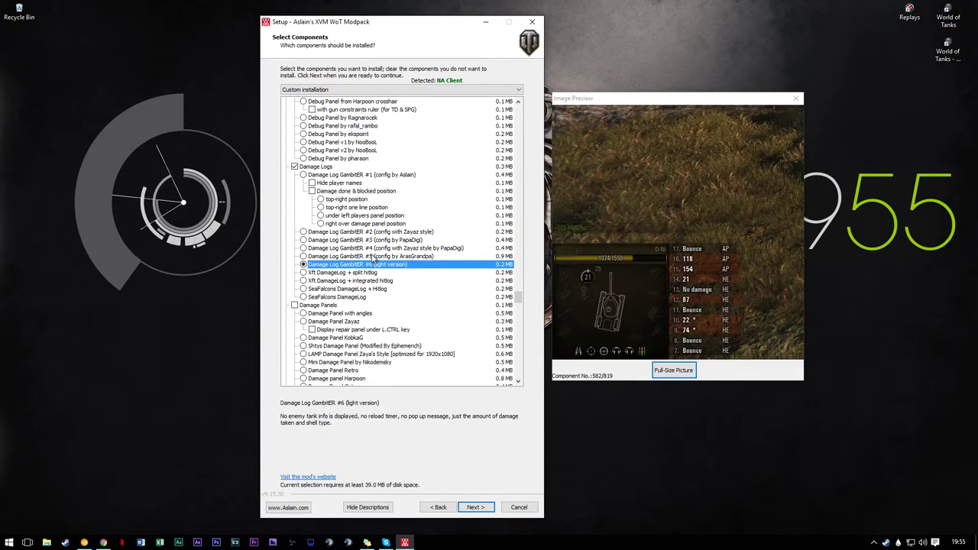
click(359, 290)
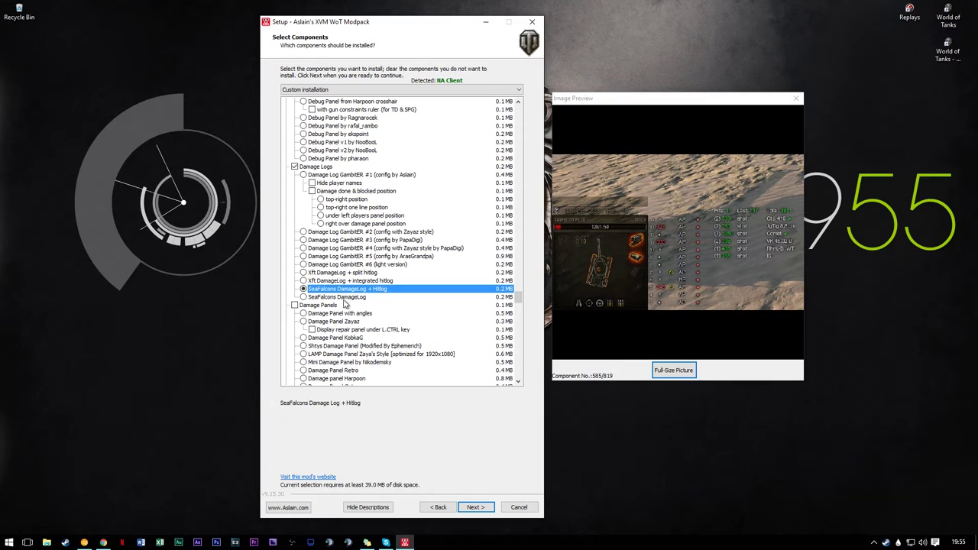
click(346, 297)
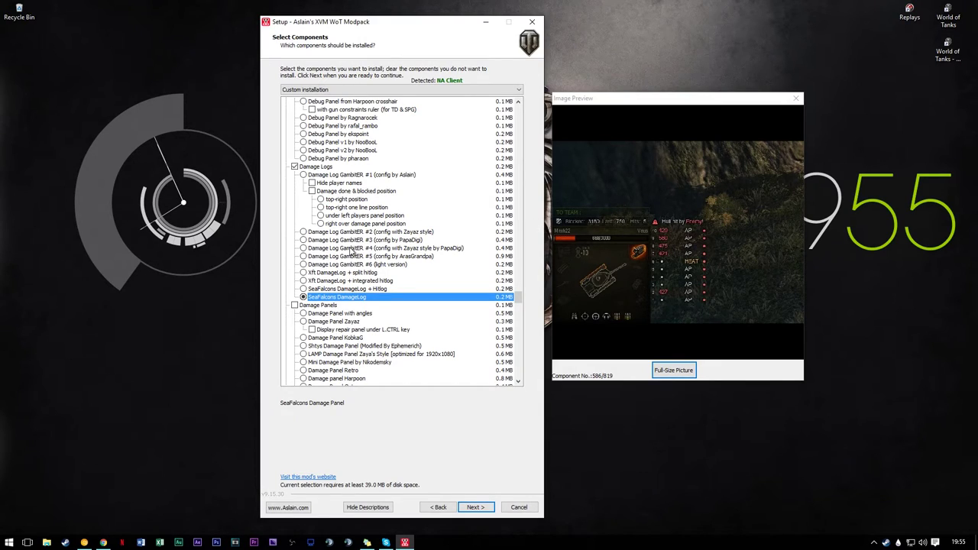
click(344, 249)
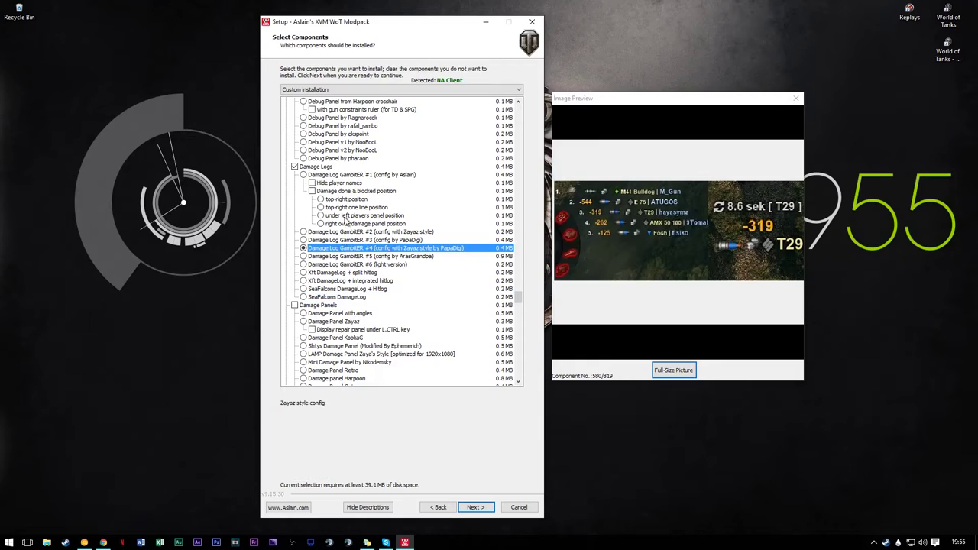
Step: Select Damage Log GambitER #1 (config by Aslain) with hidden player names and damage done and blocked at the top-right position
click(349, 175)
click(350, 191)
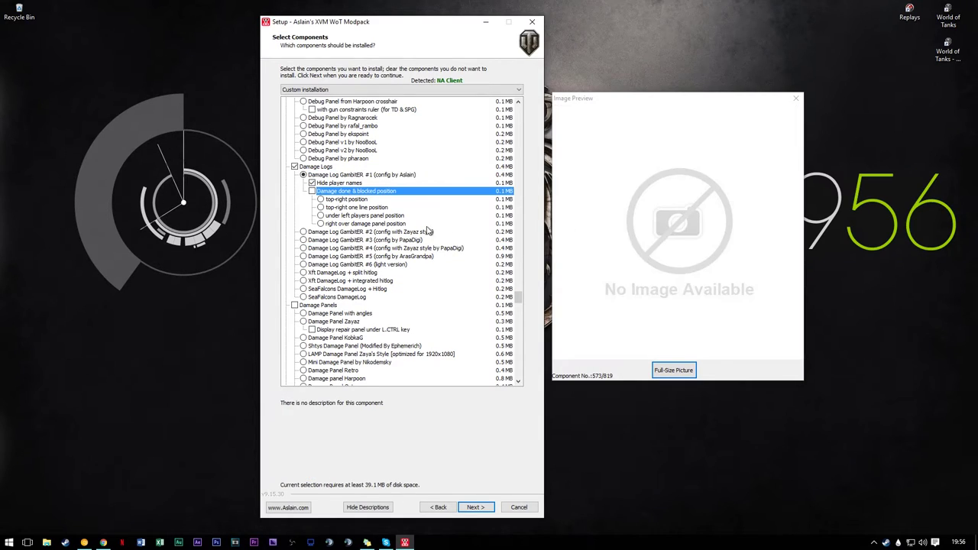
click(369, 199)
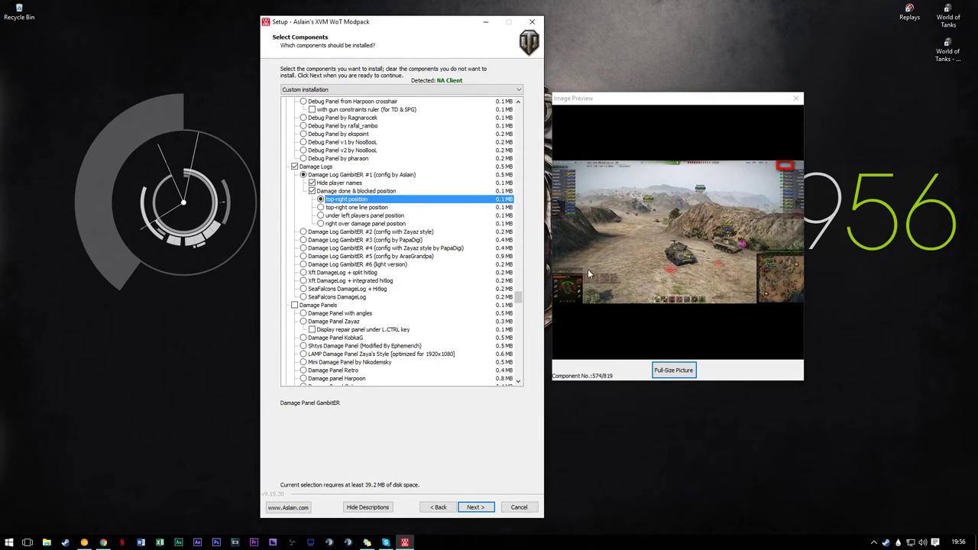
click(341, 184)
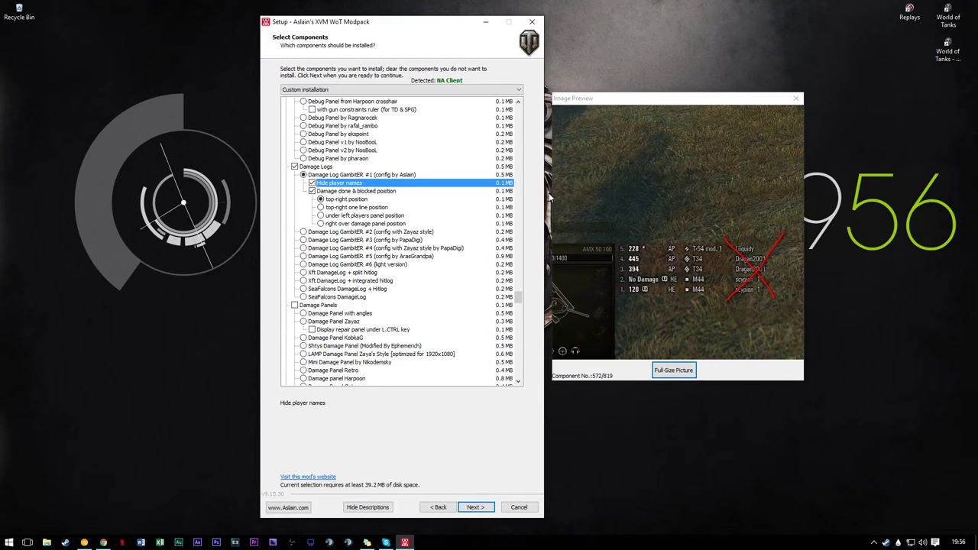
Step: Compare the WN8 + DMG, WN8 + EFF and DMG + WN8 + EFF variants of Multi Hit Log and select MHL: WN8 + EFF
scroll(430, 156, down, 1)
scroll(430, 155, down, 1)
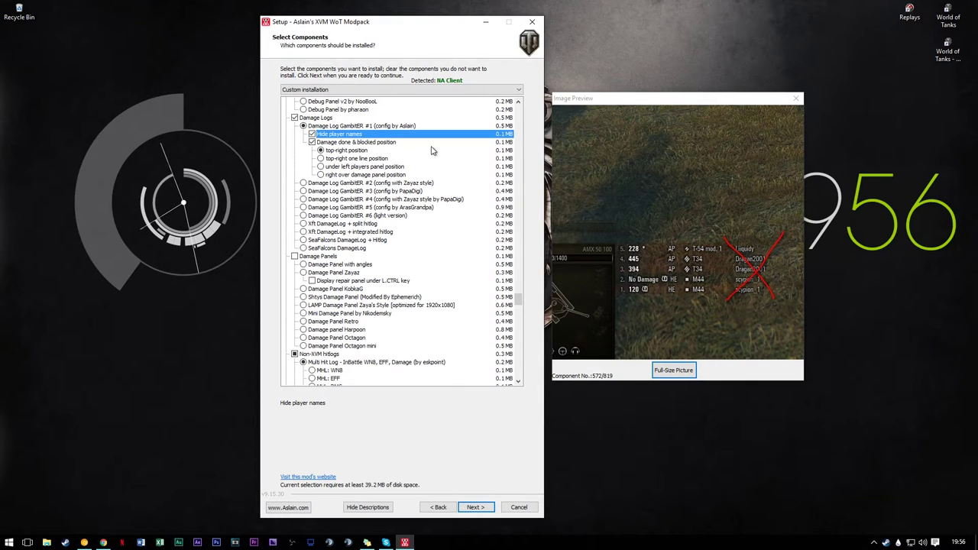
scroll(421, 229, down, 3)
scroll(418, 234, down, 4)
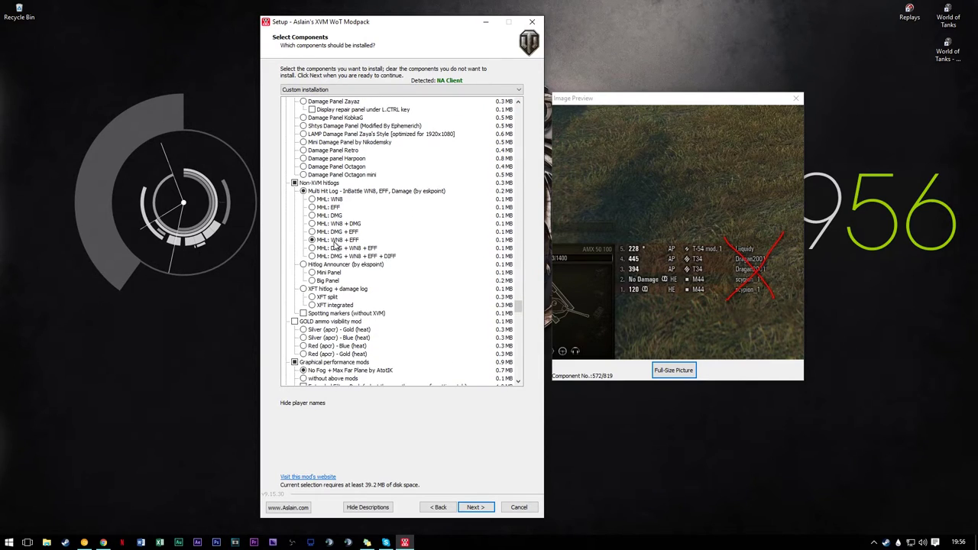
click(334, 240)
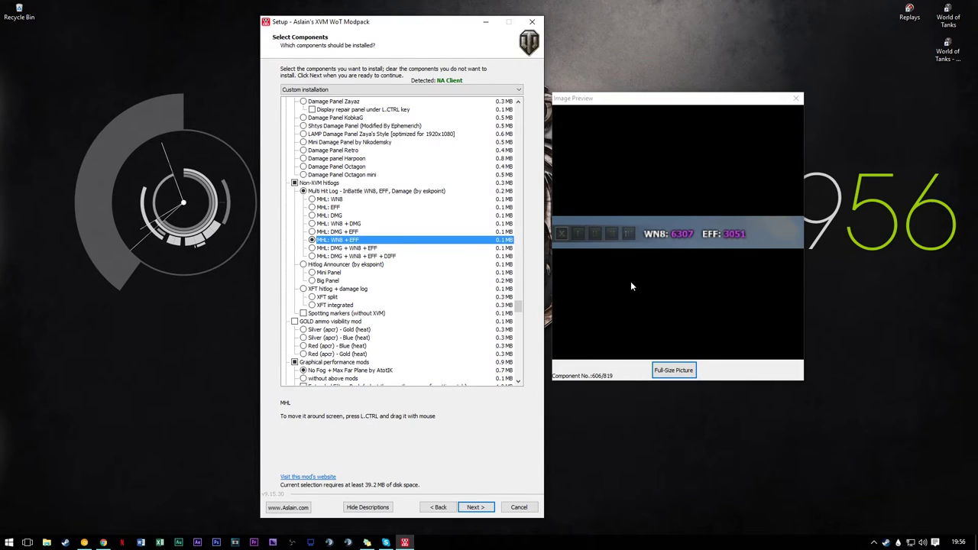
click(355, 224)
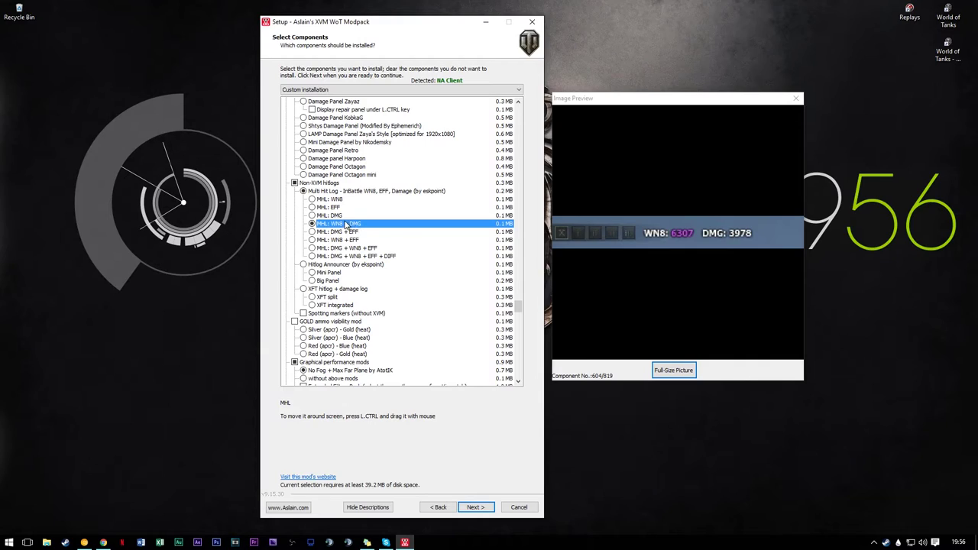
click(346, 240)
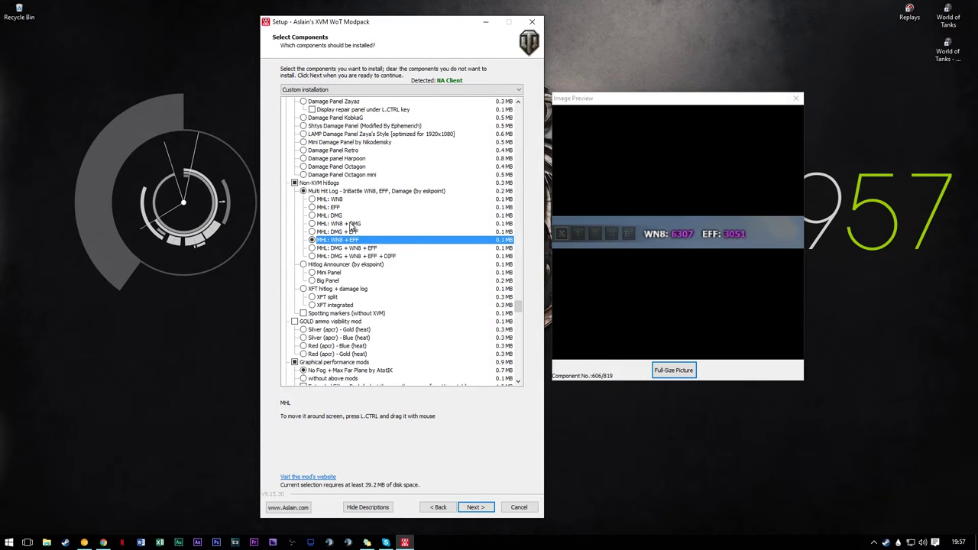
click(351, 224)
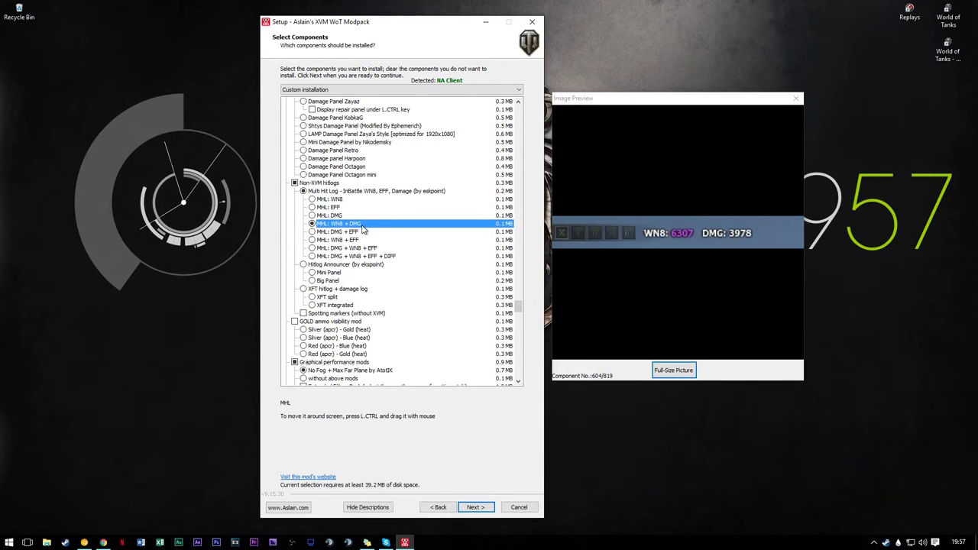
click(359, 249)
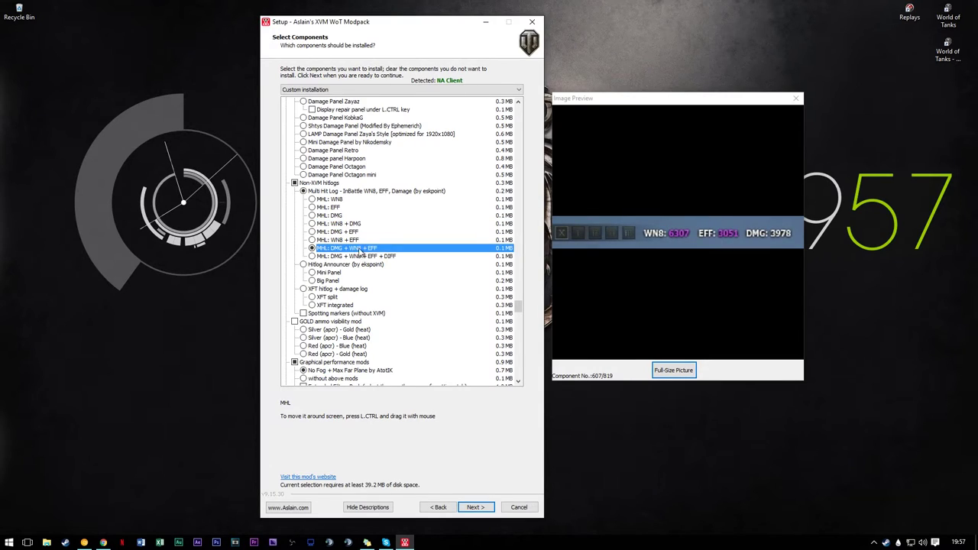
click(363, 240)
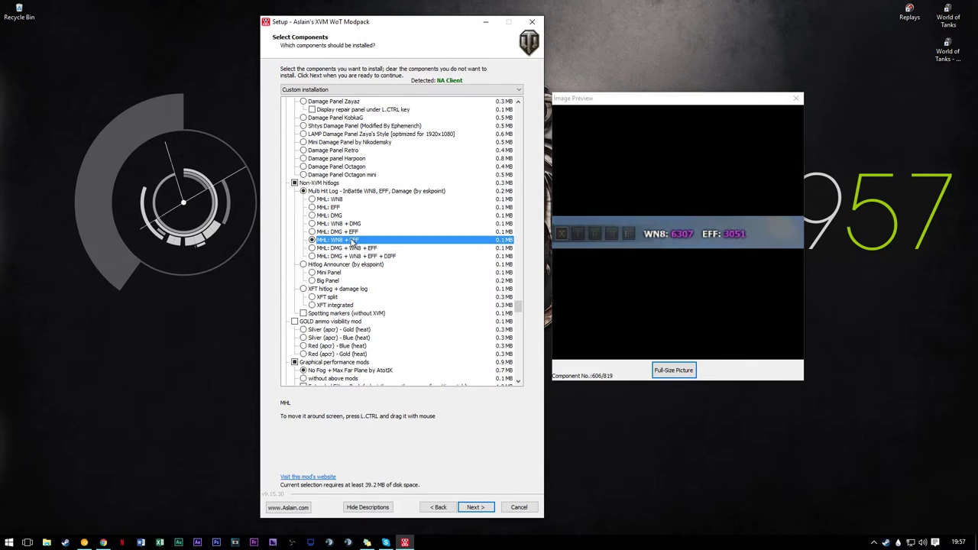
Step: Preview the No Fog + Max Far Plane component in the graphical performance mods
scroll(452, 244, down, 6)
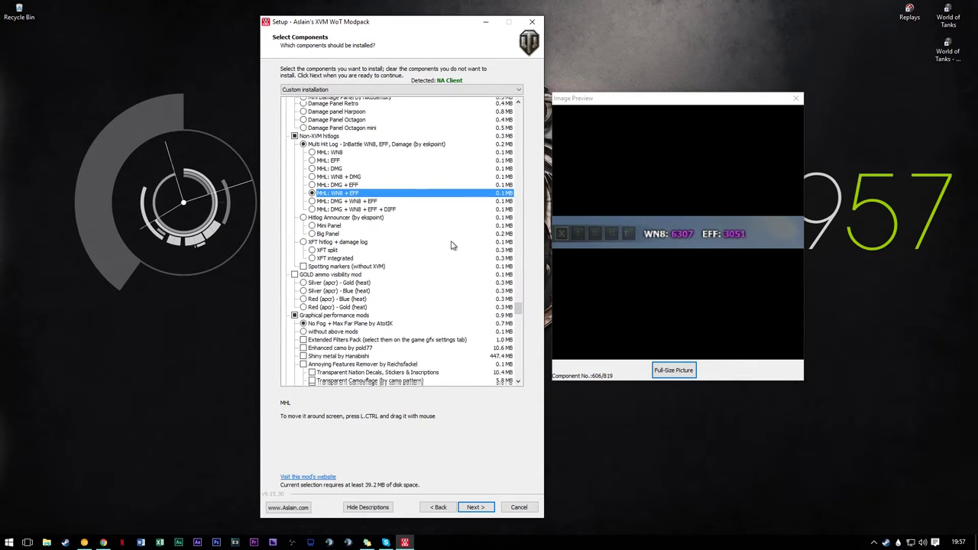
scroll(452, 244, down, 2)
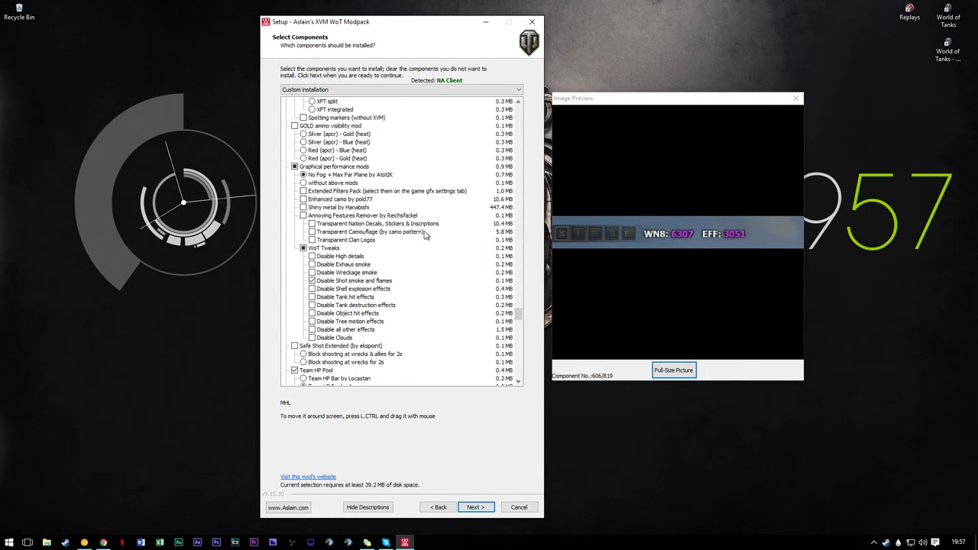
click(356, 176)
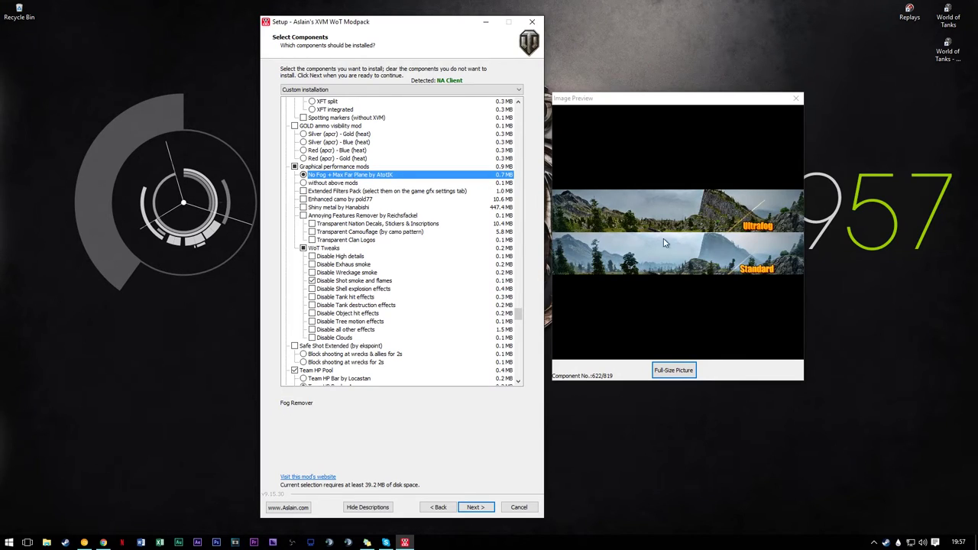
Step: Clear the WoT Tweaks group and enable only its Disable Shot smoke and flames option
scroll(367, 229, down, 3)
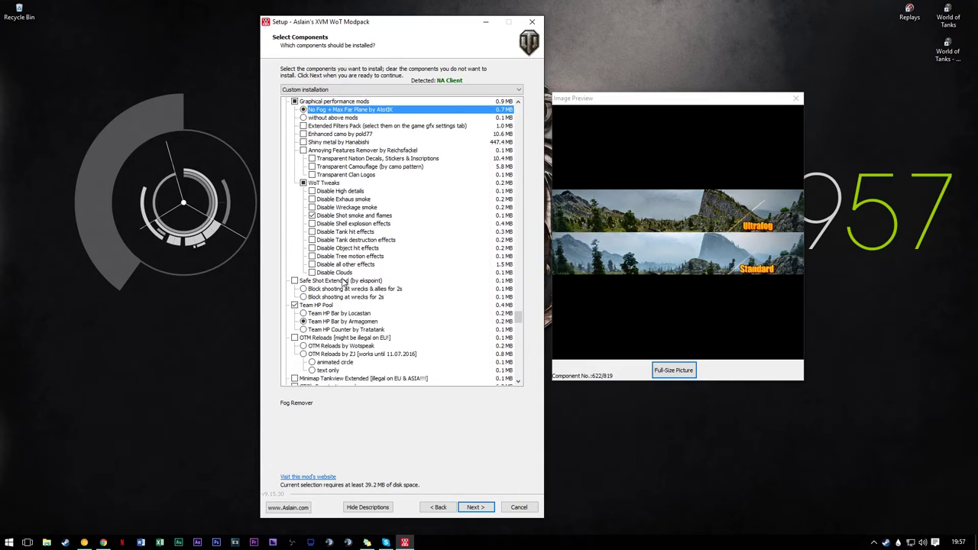
click(362, 208)
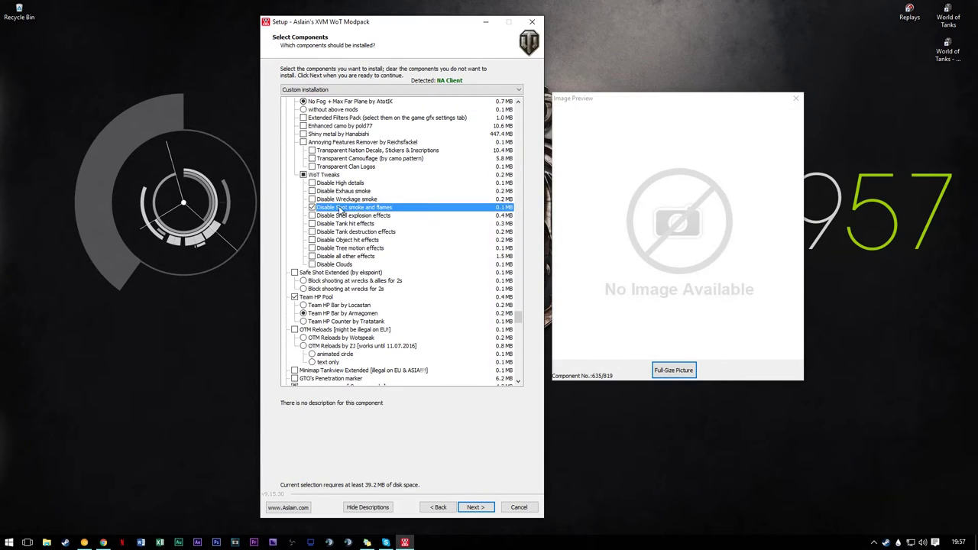
click(328, 176)
click(327, 176)
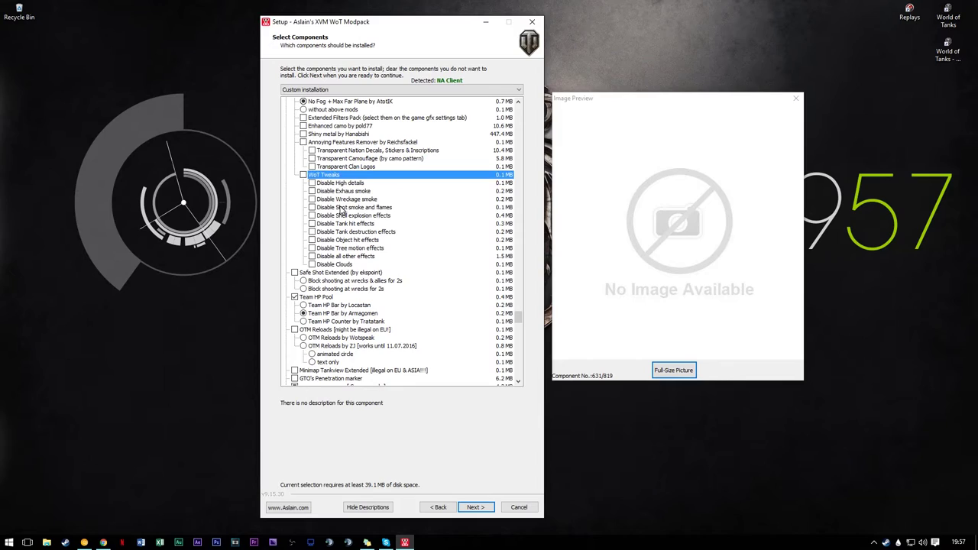
click(342, 208)
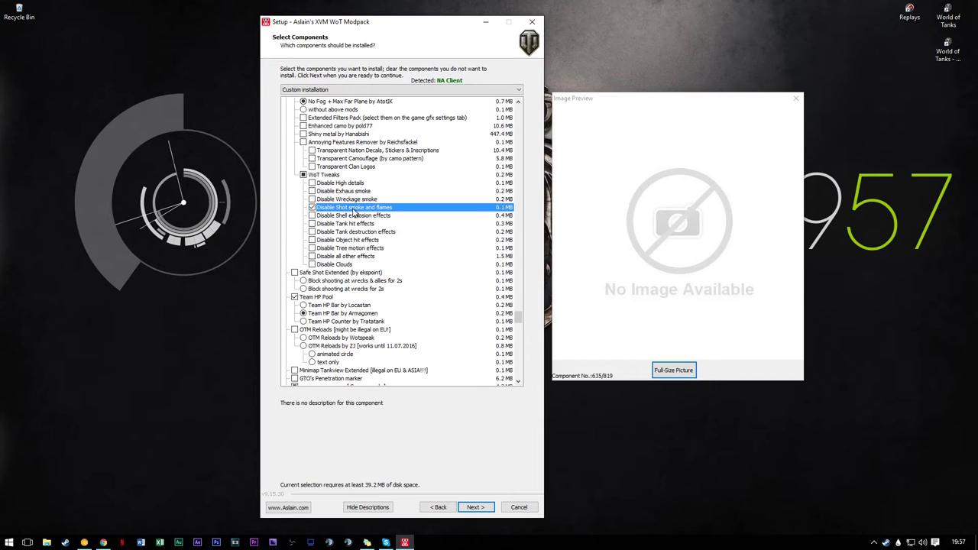
Step: Preview Safe Shot Extended and view the full-size picture of Team HP Bar by Armagomen
scroll(354, 214, down, 4)
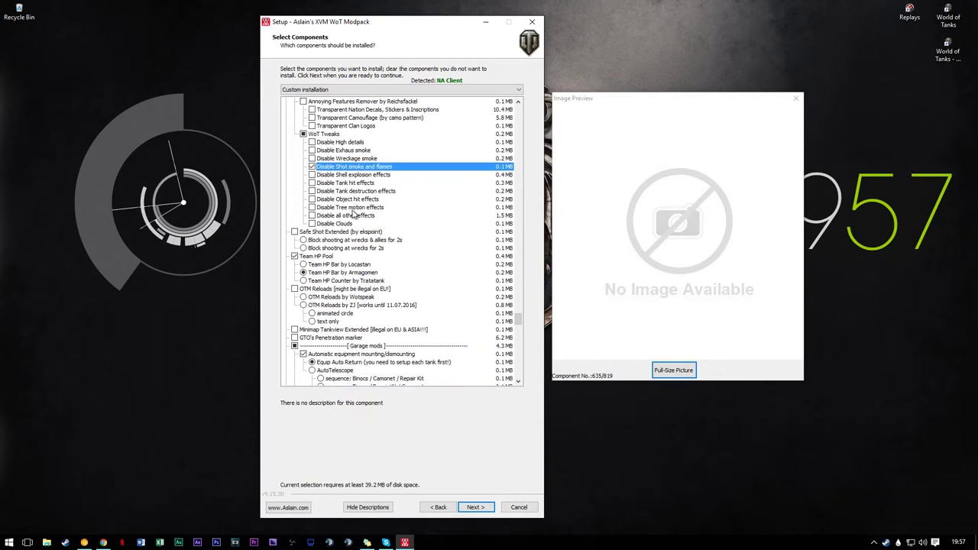
click(353, 176)
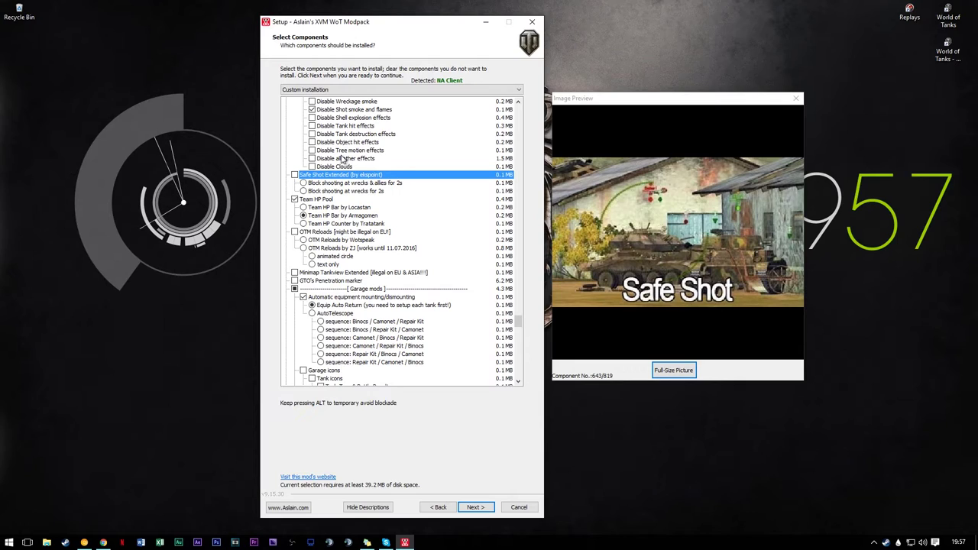
click(337, 216)
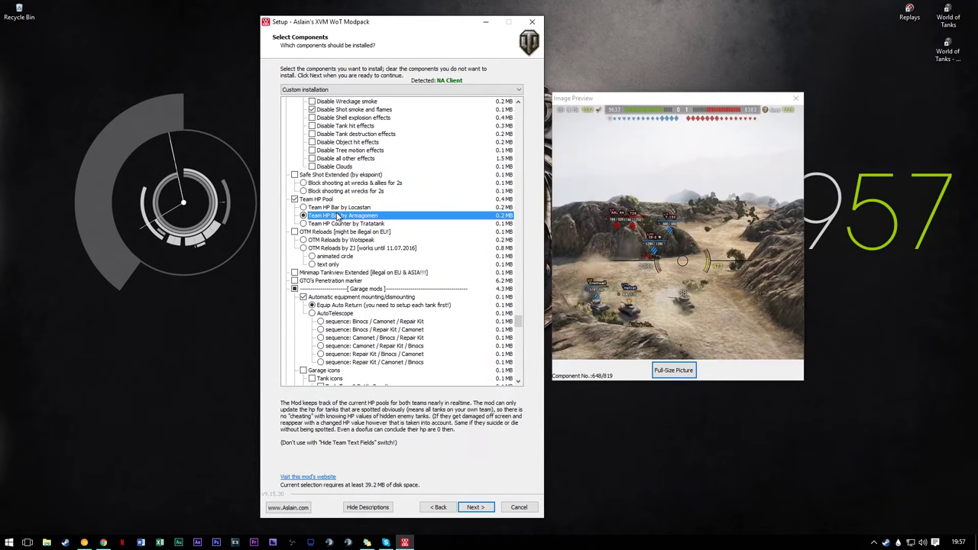
click(619, 353)
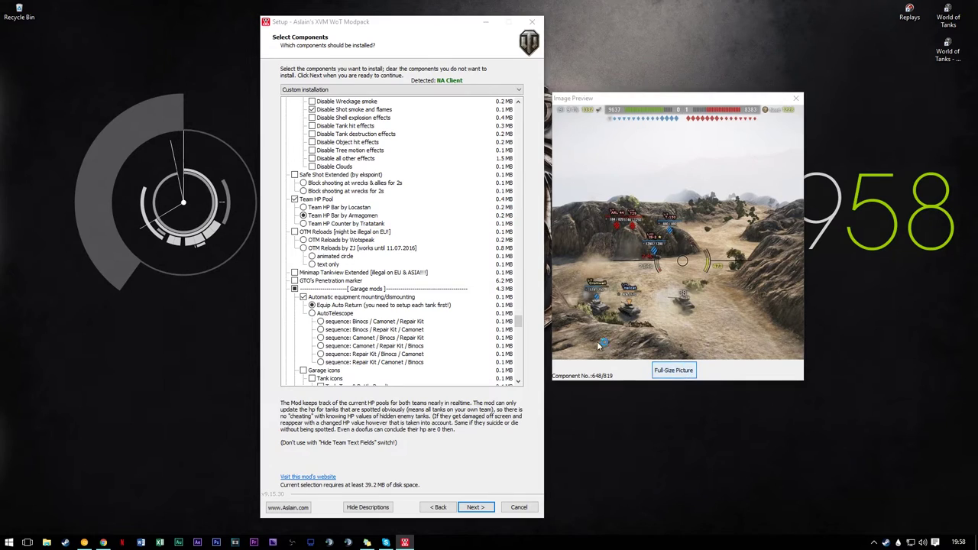
scroll(448, 216, up, 2)
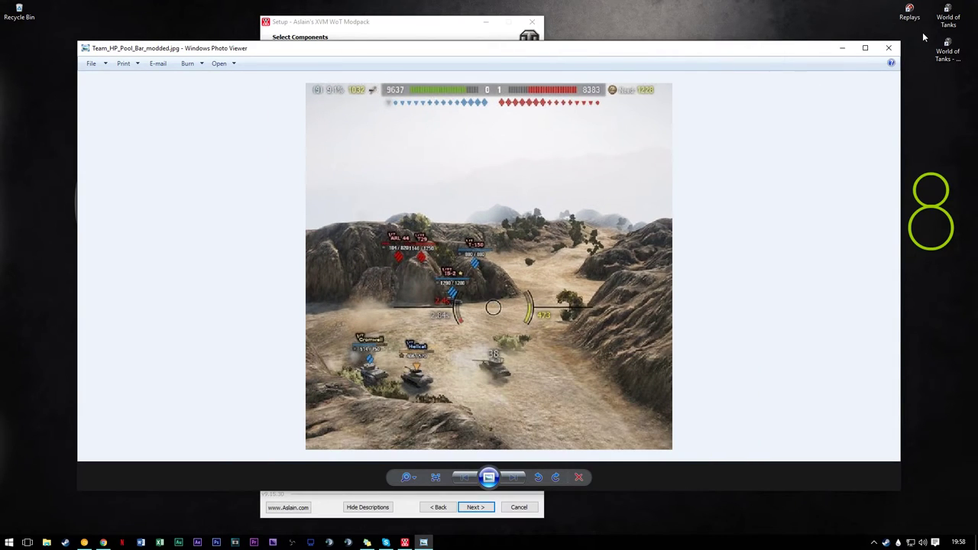
click(889, 47)
click(316, 217)
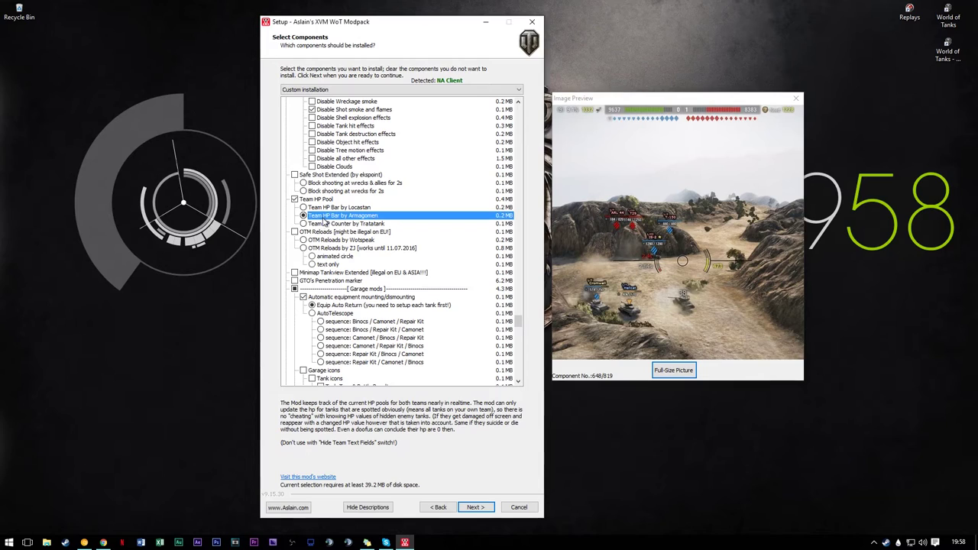
Step: Review the Automatic equipment mounting/dismounting garage mod and preview its Equip Auto Return option
scroll(416, 242, down, 2)
scroll(416, 241, down, 5)
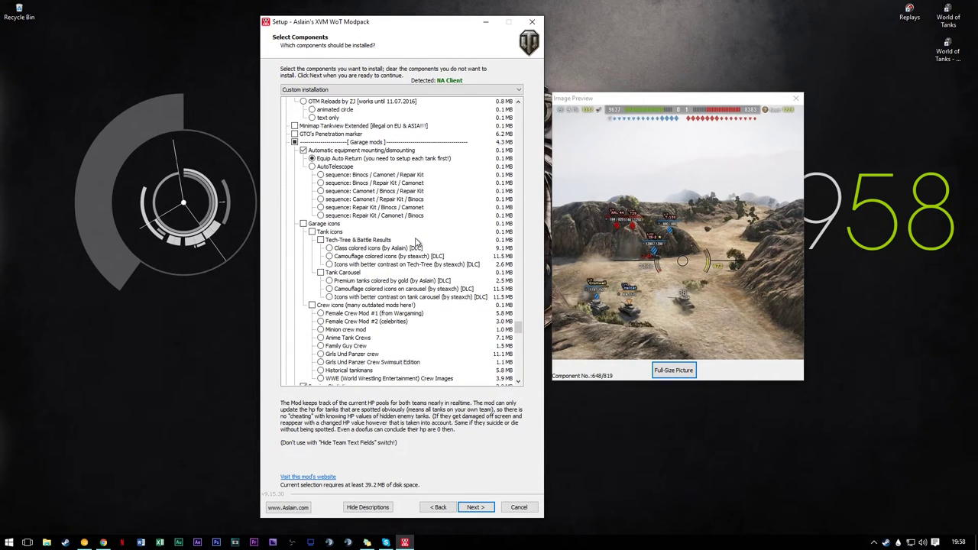
click(360, 150)
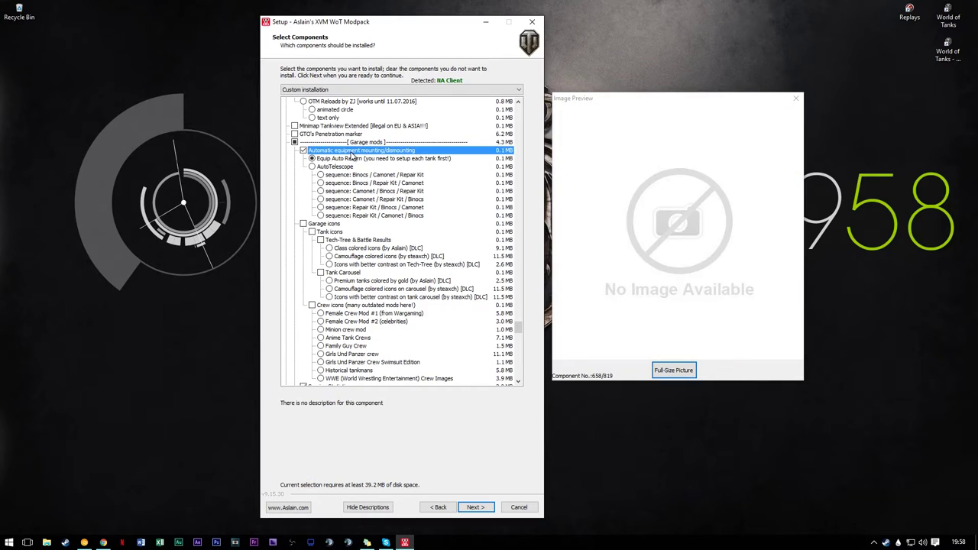
click(356, 158)
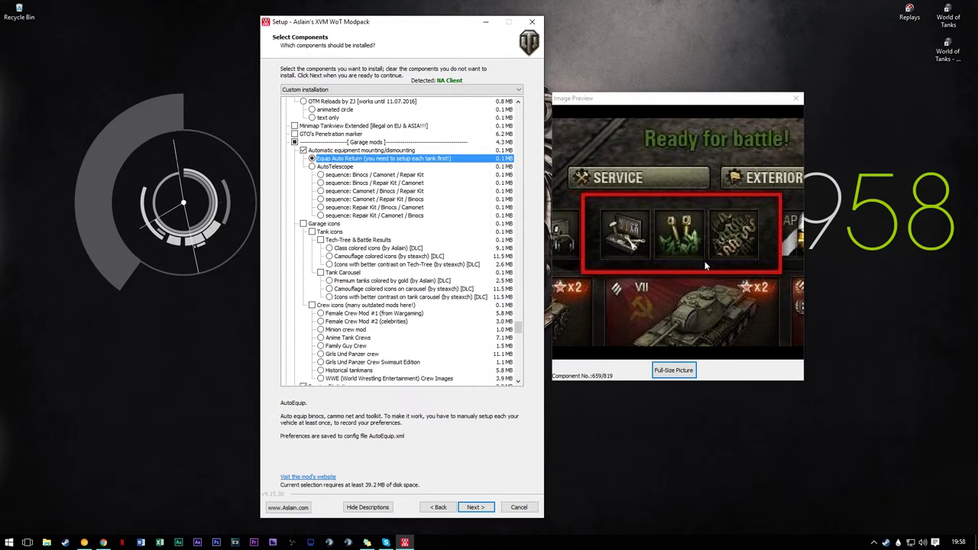
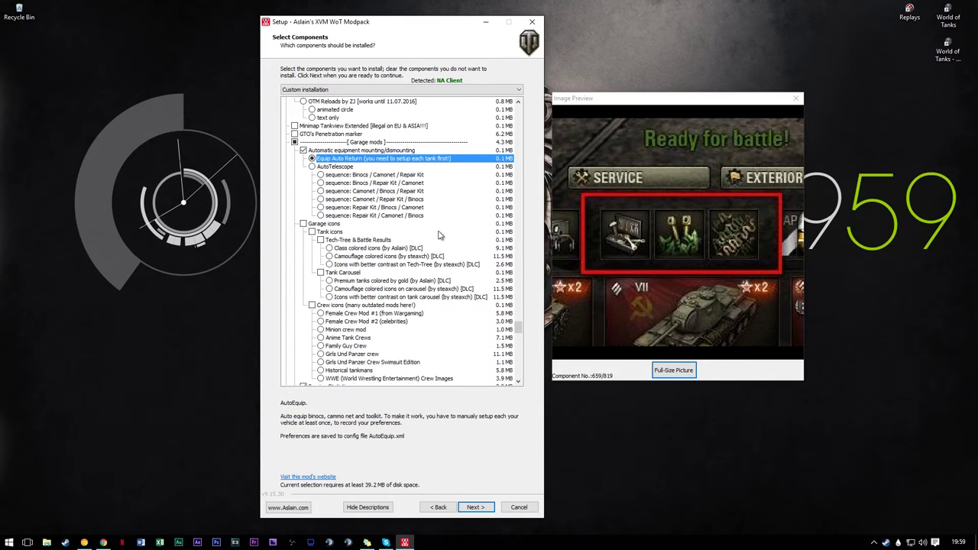
Step: Examine the full-size picture of YasenKrasen session stats V1, then close it
scroll(443, 236, down, 8)
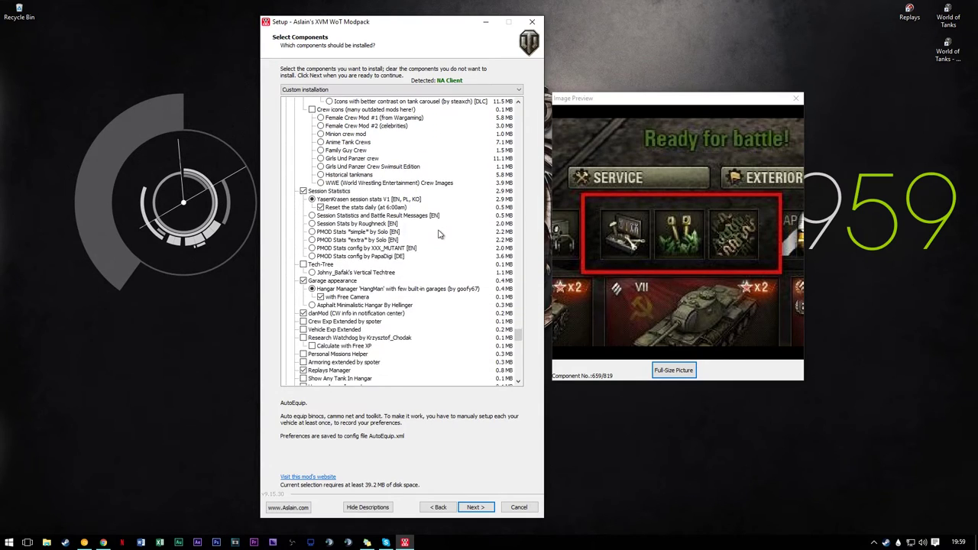
click(391, 200)
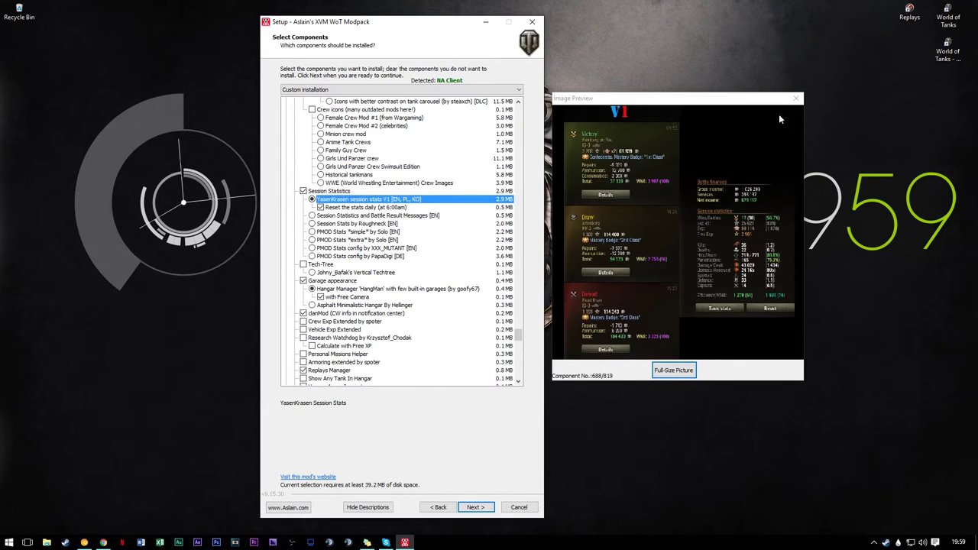
click(682, 373)
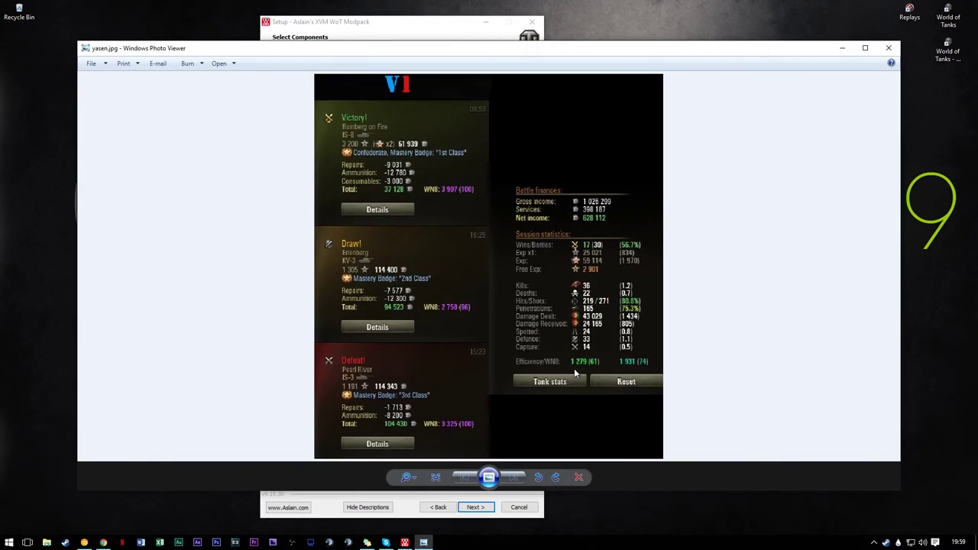
scroll(615, 374, up, 1)
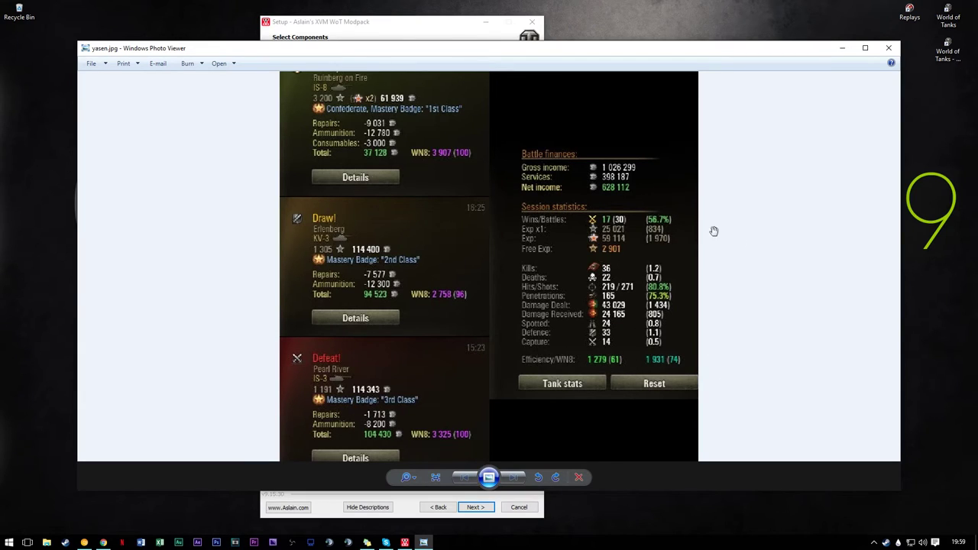
click(889, 47)
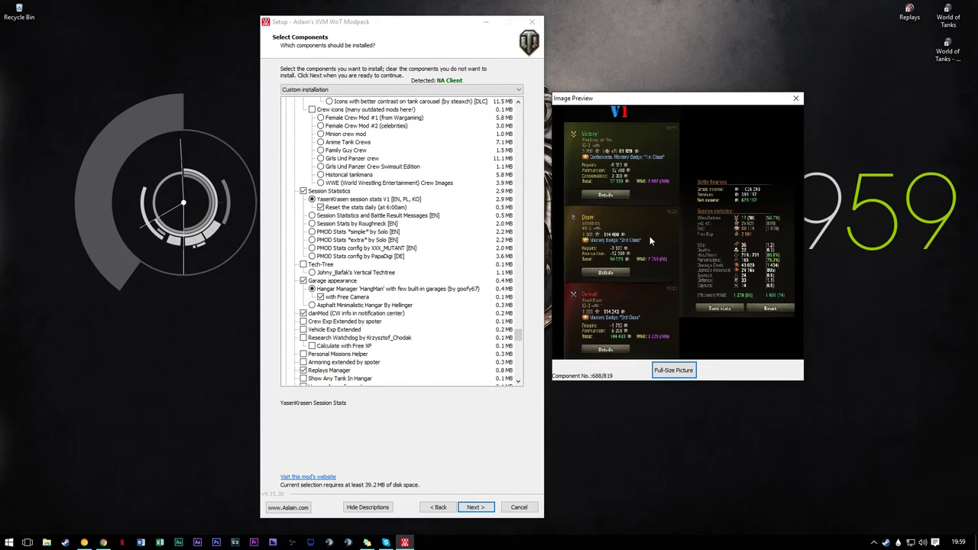
Step: Compare the alternative session statistics mods, including Session Statistics and Battle Result Messages, Session Stats by Roughneck and the PMOD Stats variants
click(342, 200)
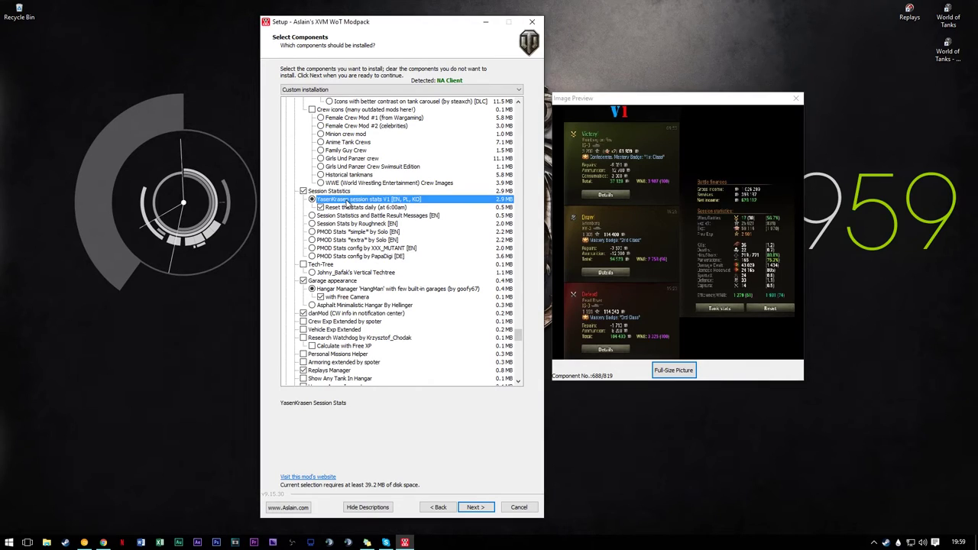
click(353, 216)
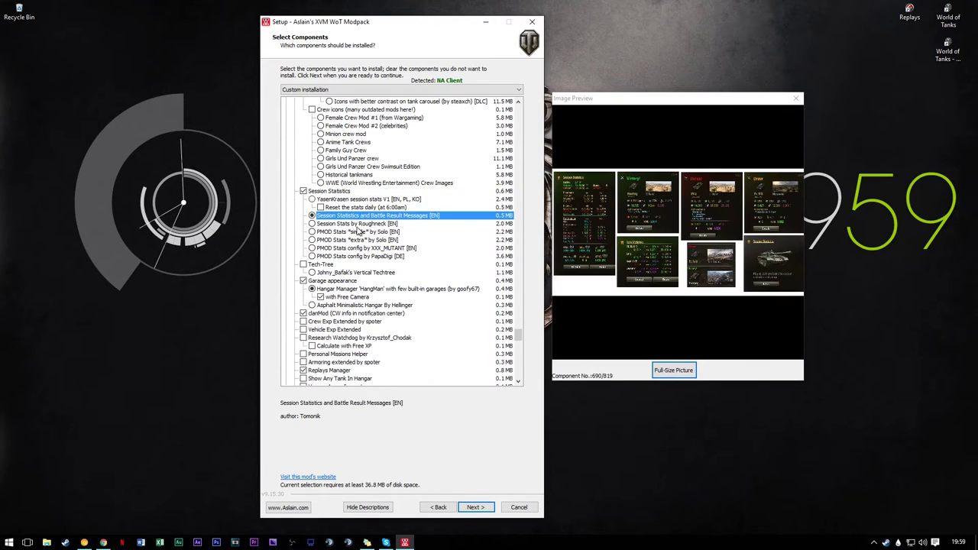
click(359, 224)
click(358, 240)
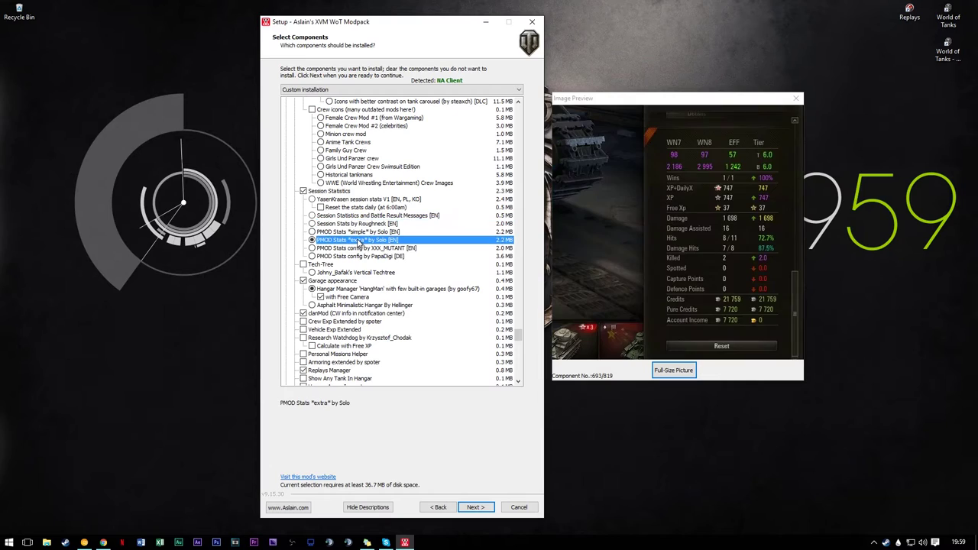
click(362, 248)
click(360, 257)
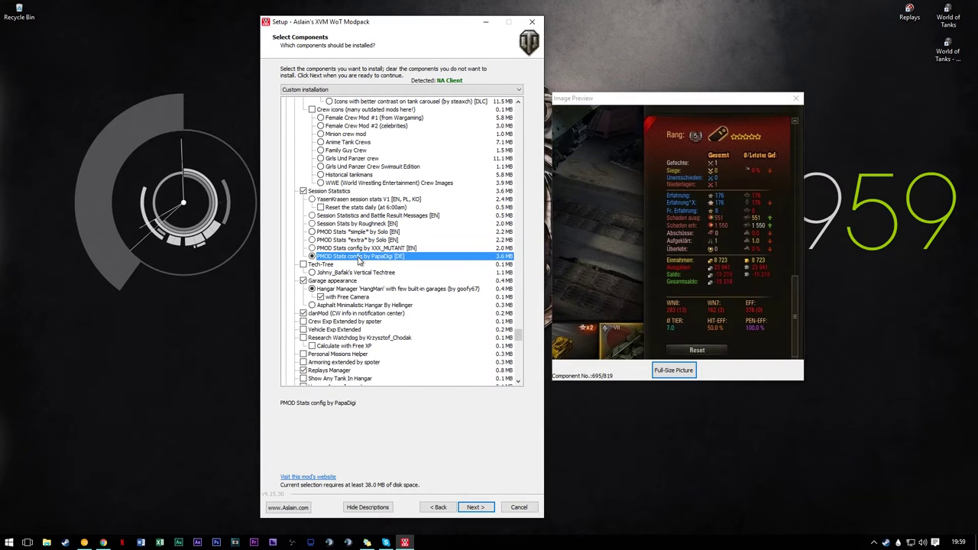
click(387, 233)
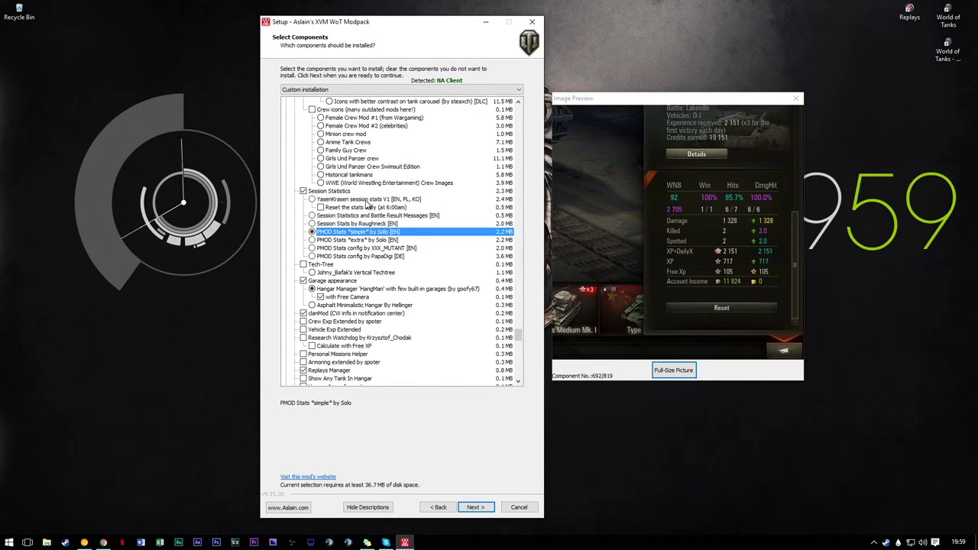
Step: Select YasenKrasen session stats V1 with the stats reset daily at 6:00am
click(365, 200)
click(363, 208)
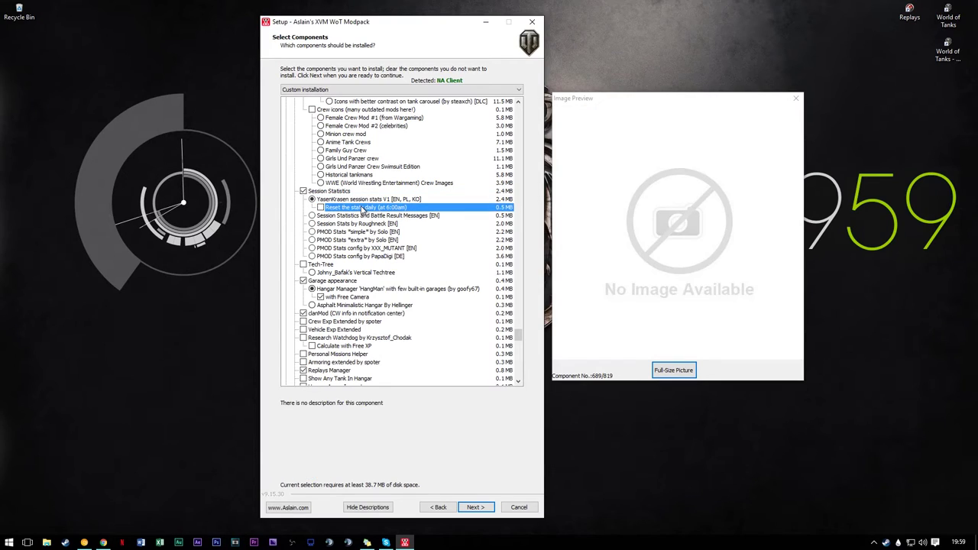
scroll(362, 207, up, 1)
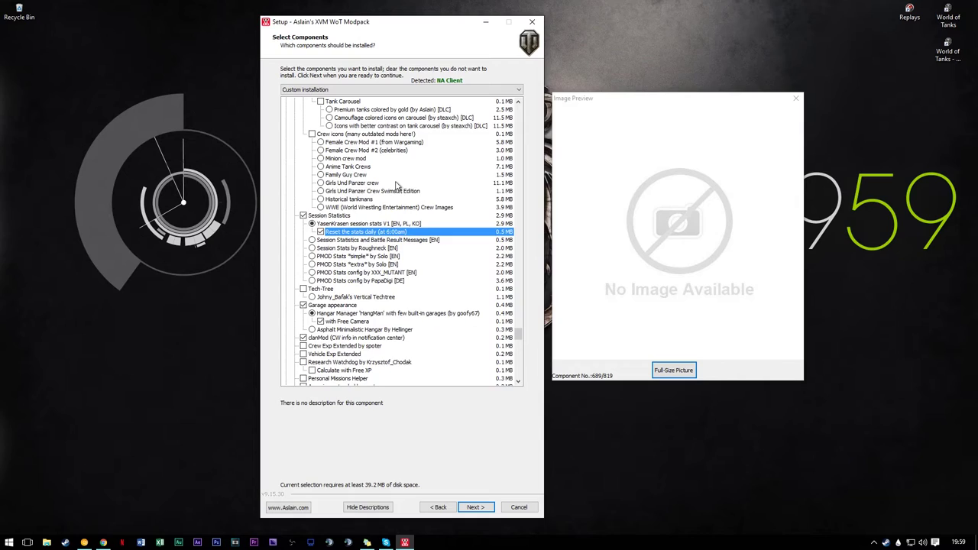
Step: Preview the Hangar Manager 'HangMan' garage mod and its Free Camera option, keeping both enabled
scroll(396, 187, down, 5)
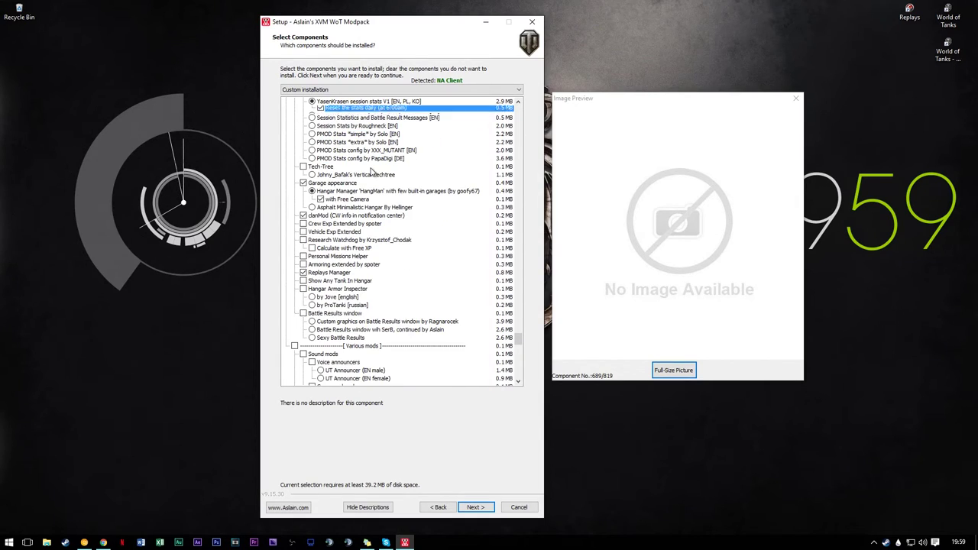
scroll(372, 173, down, 1)
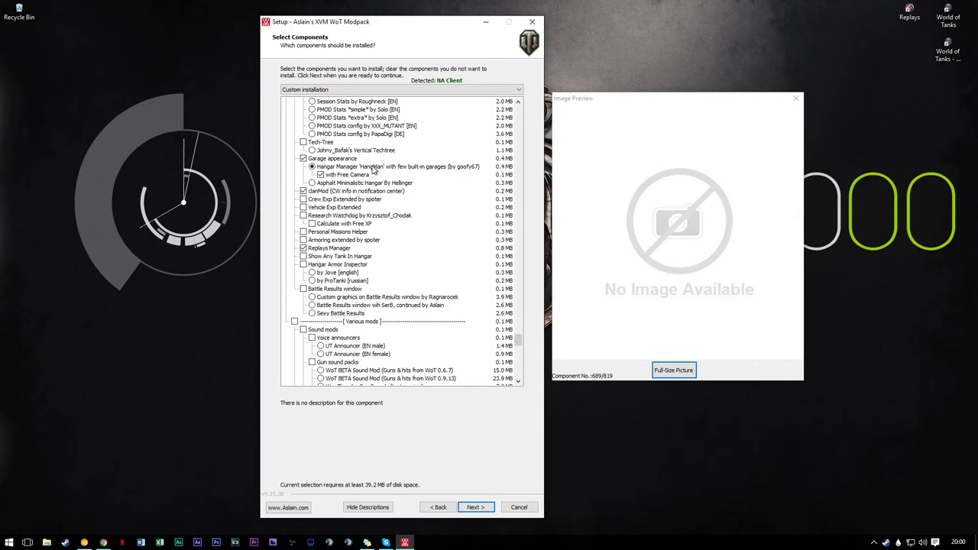
click(373, 168)
click(366, 175)
click(366, 175)
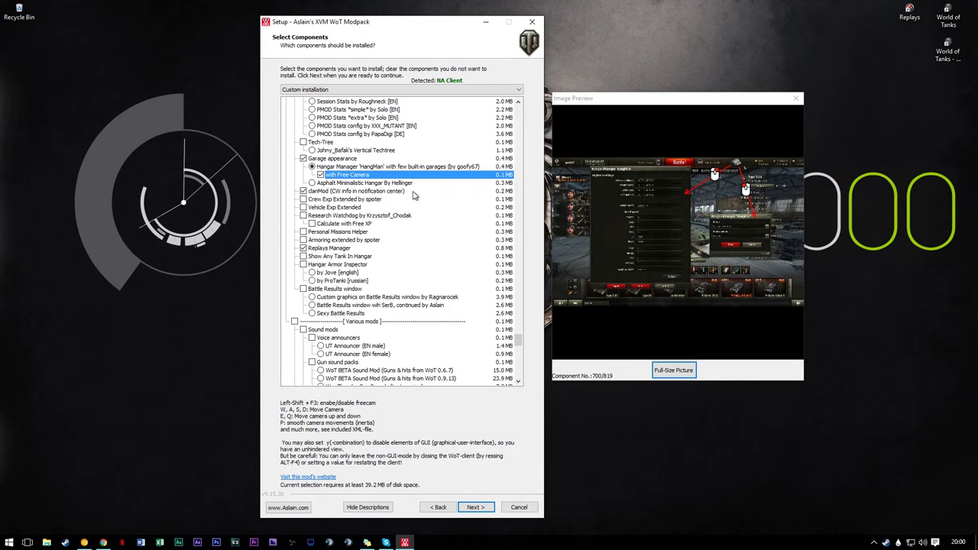
Step: Preview clanMod and Crew Exp Extended, leaving clanMod enabled and Crew Exp Extended disabled
scroll(428, 205, down, 1)
click(372, 174)
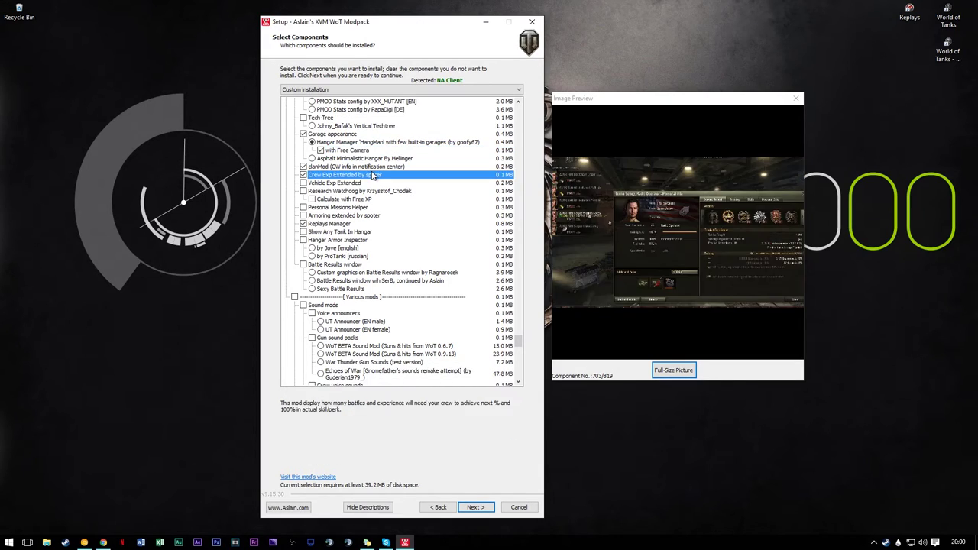
click(369, 168)
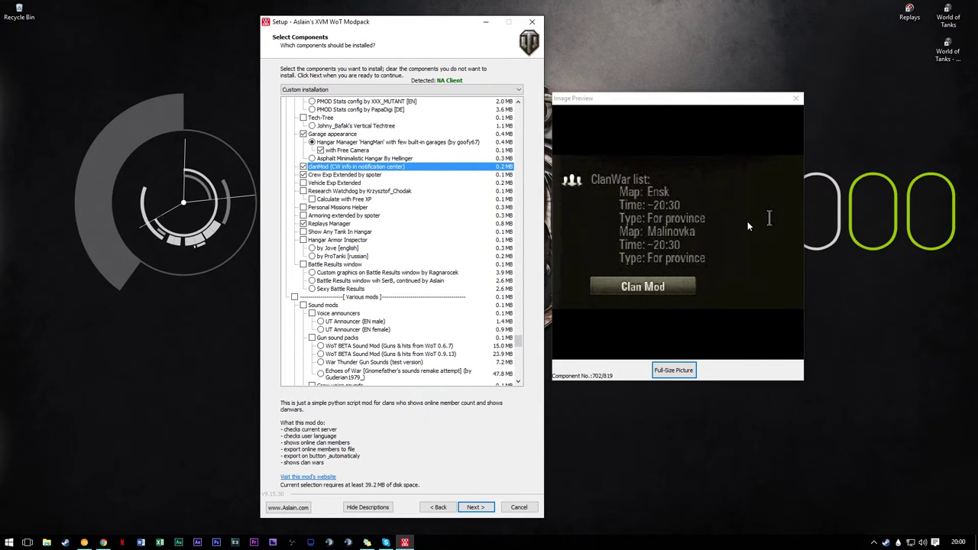
click(363, 175)
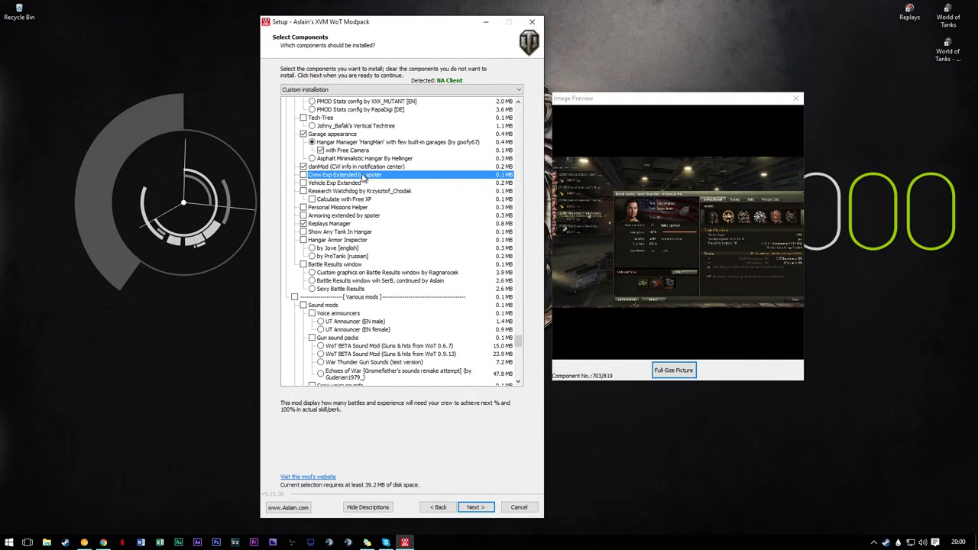
Step: Examine the full-size preview picture of the Crew Exp Extended mod and close the image viewer
click(676, 371)
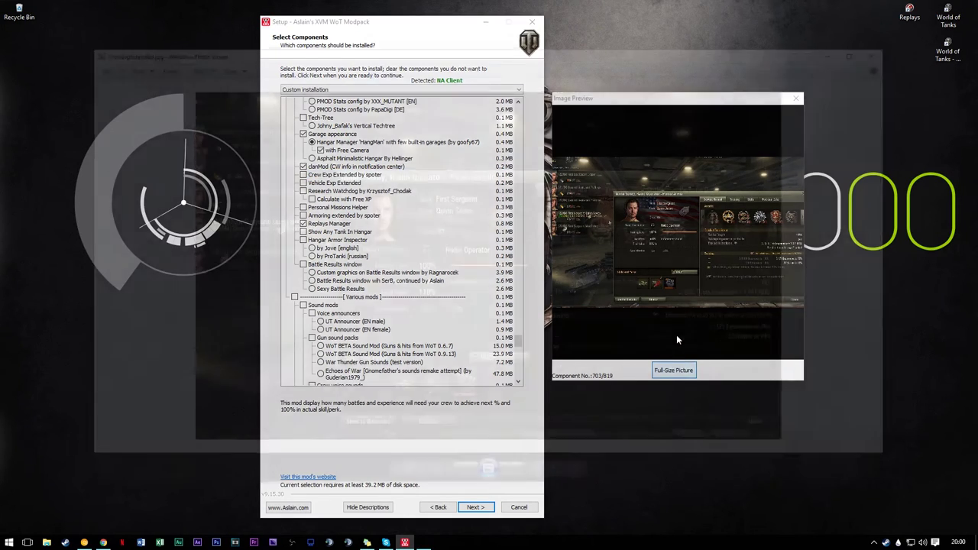
scroll(748, 313, up, 2)
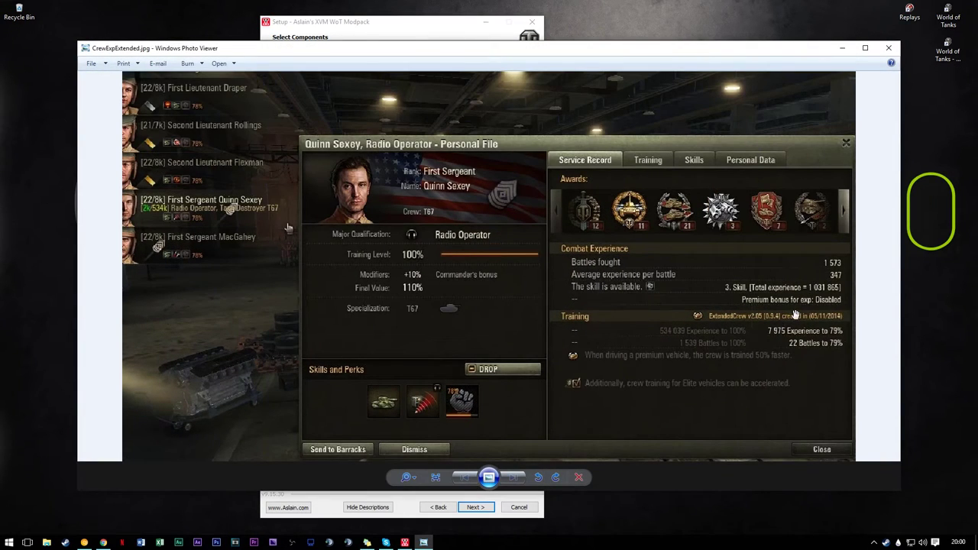
scroll(813, 297, down, 1)
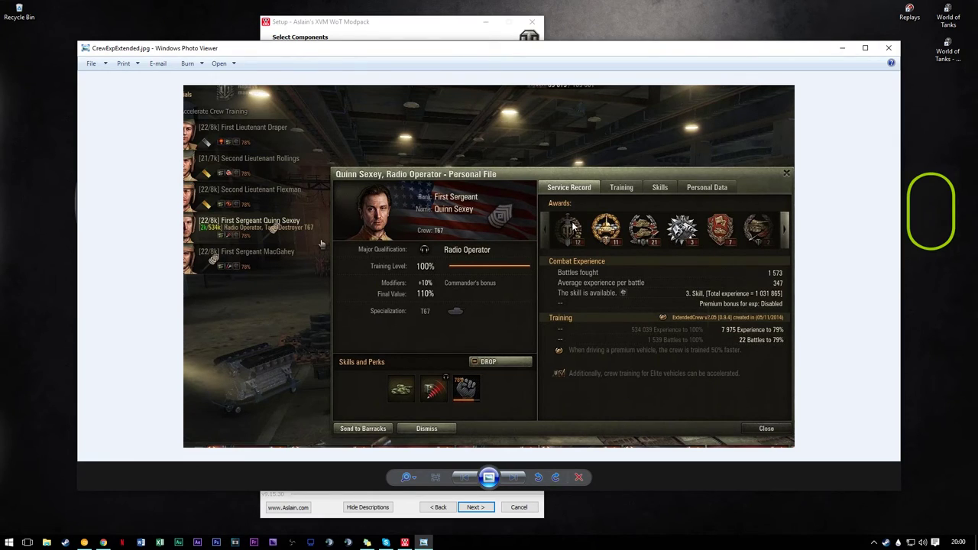
click(888, 49)
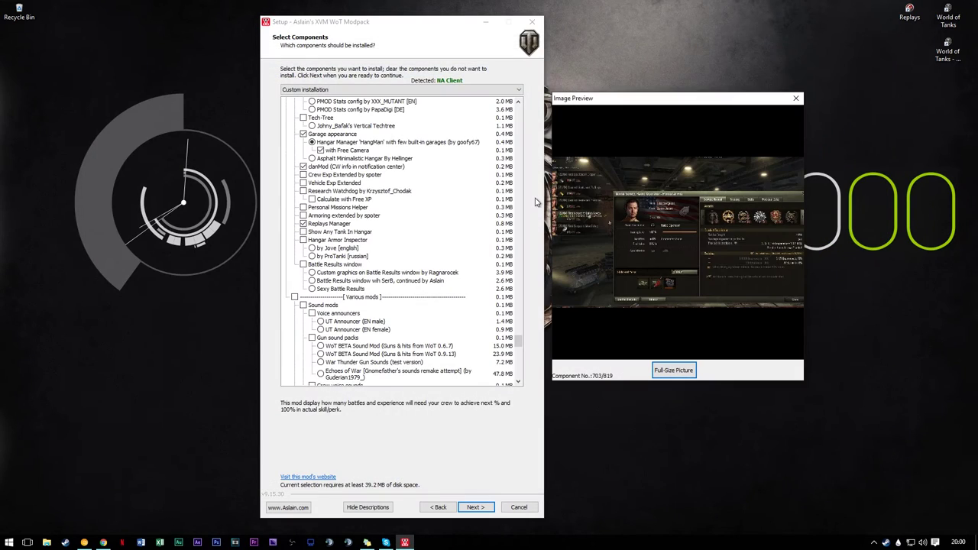
Step: Preview Personal Missions Helper and Replays Manager, leaving the helper disabled and Replays Manager enabled
click(304, 208)
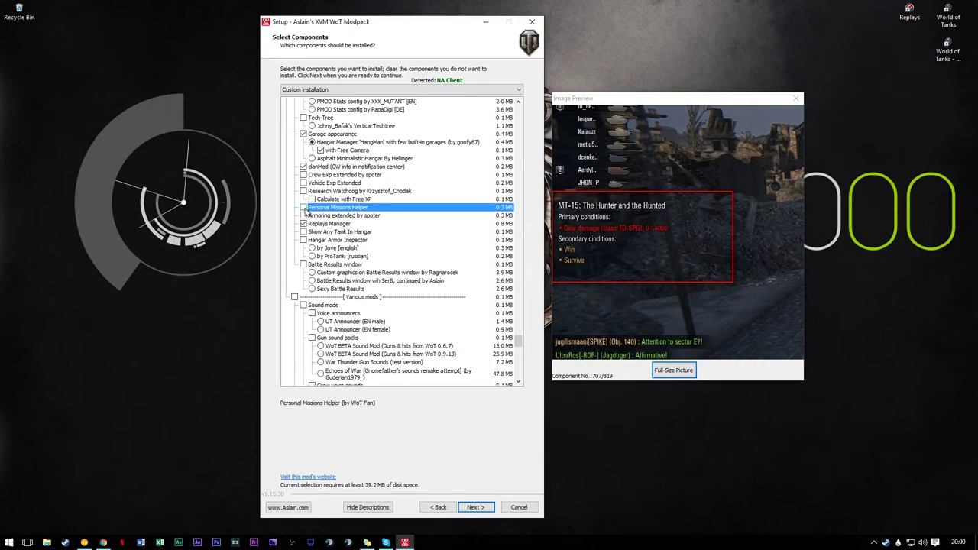
click(304, 223)
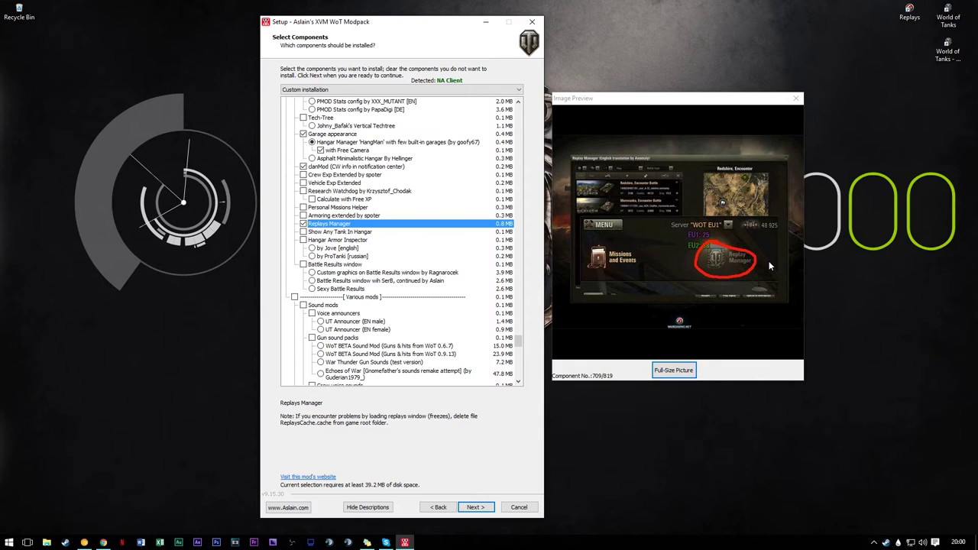
Step: Preview the Ragnarocek, Ser8 and Sexy Battle Results variants of the Battle Results window, leaving the whole group disabled
scroll(325, 336, down, 1)
scroll(327, 330, down, 4)
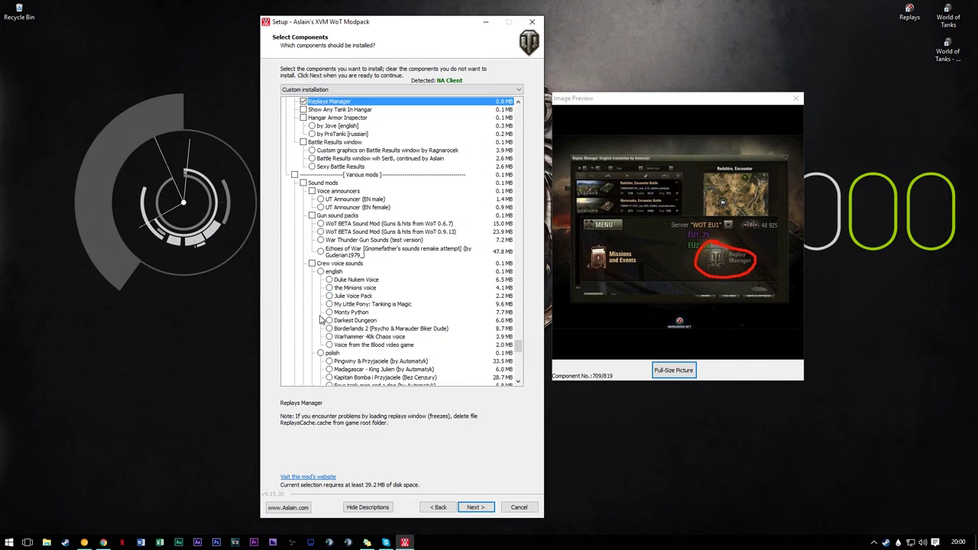
click(352, 150)
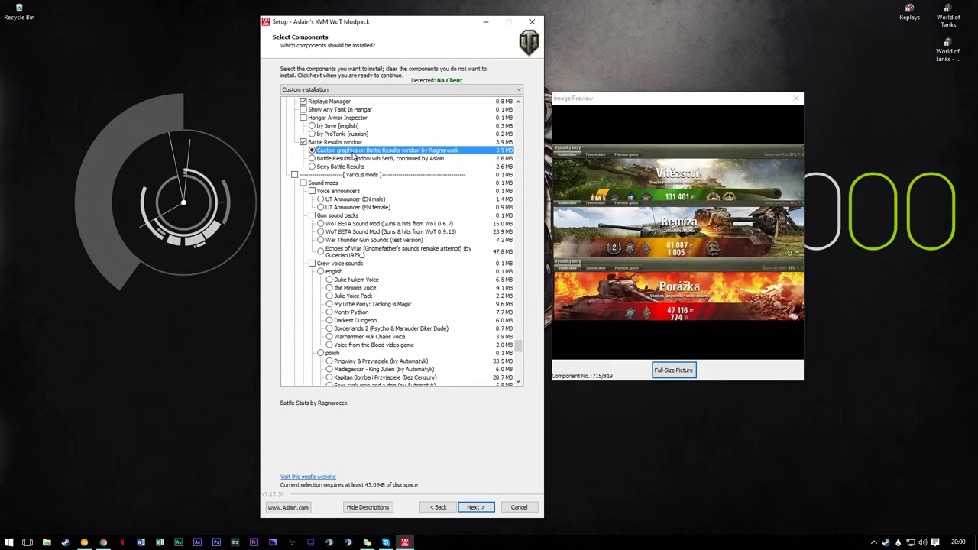
click(373, 159)
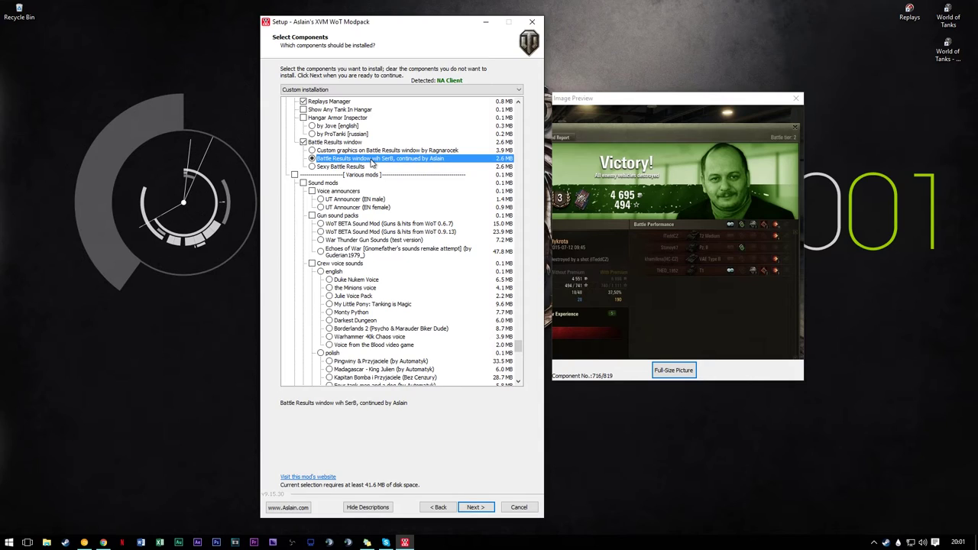
click(376, 152)
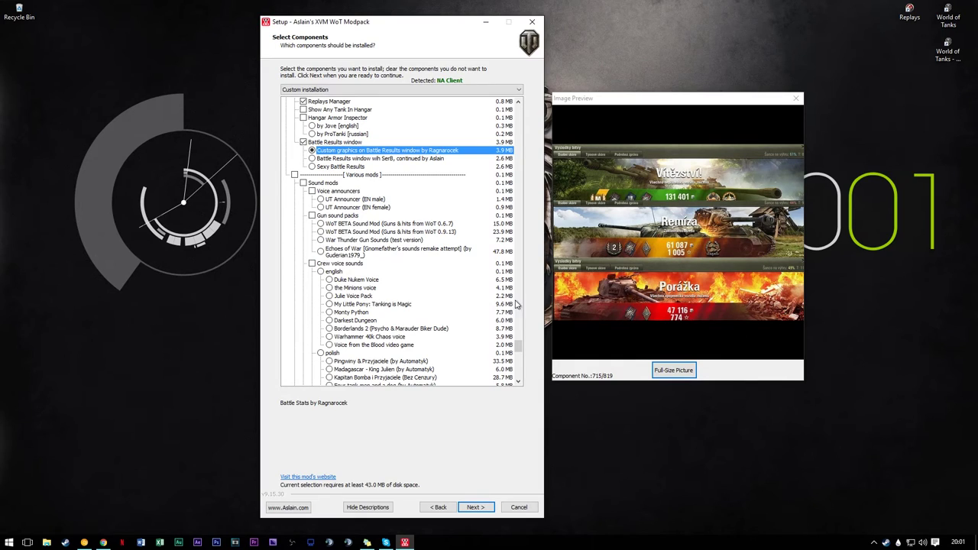
click(359, 166)
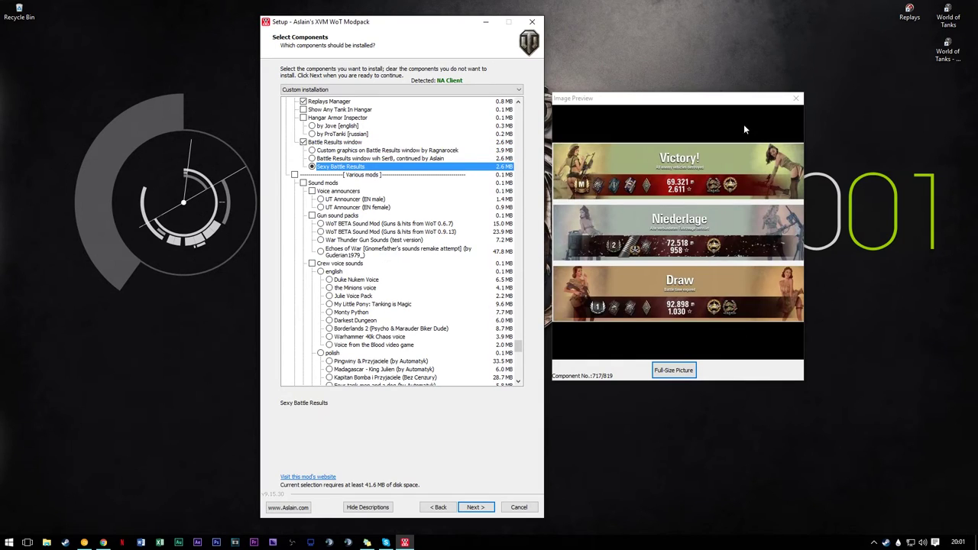
click(304, 142)
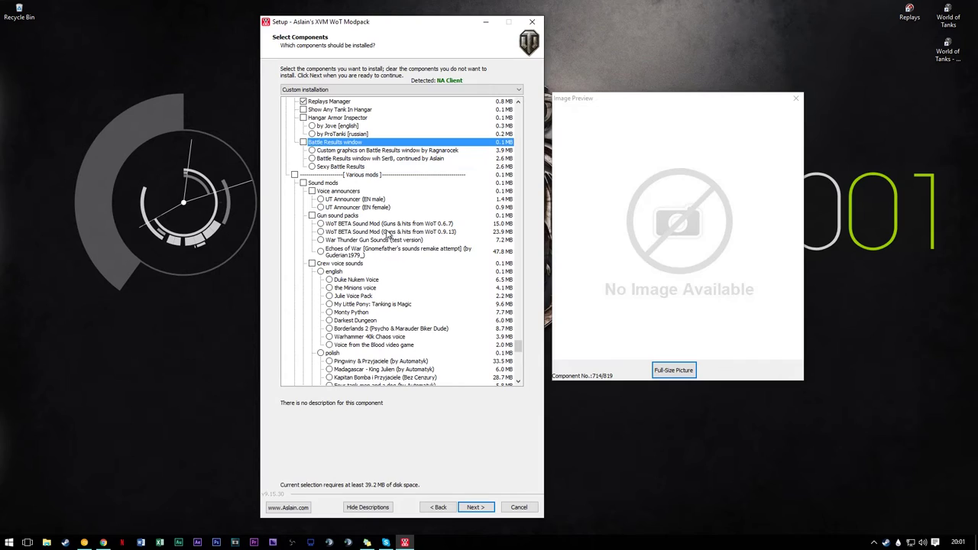
Step: Look through the Various mods section down to UI Scale Mod and return to the start of the component list
scroll(366, 210, down, 7)
scroll(517, 368, down, 20)
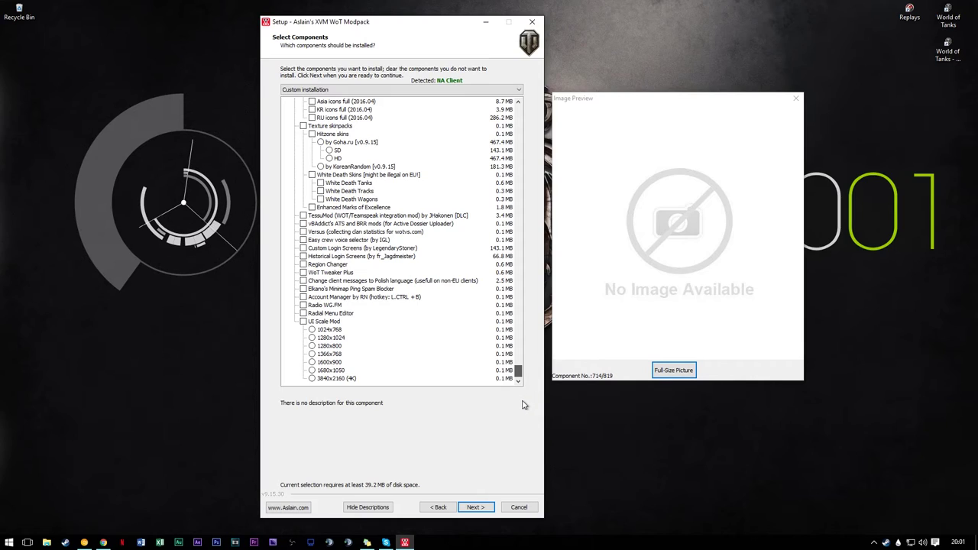
scroll(524, 386, up, 15)
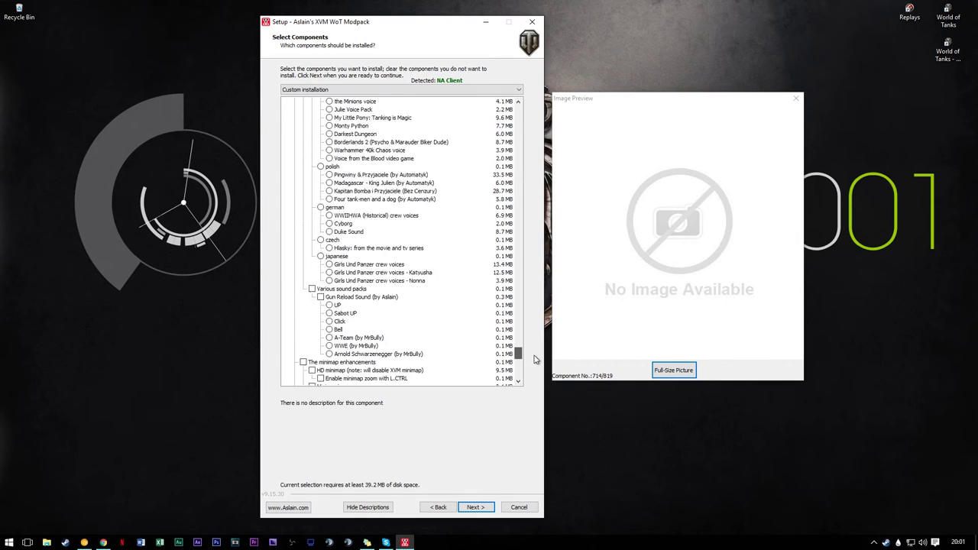
scroll(537, 347, up, 1)
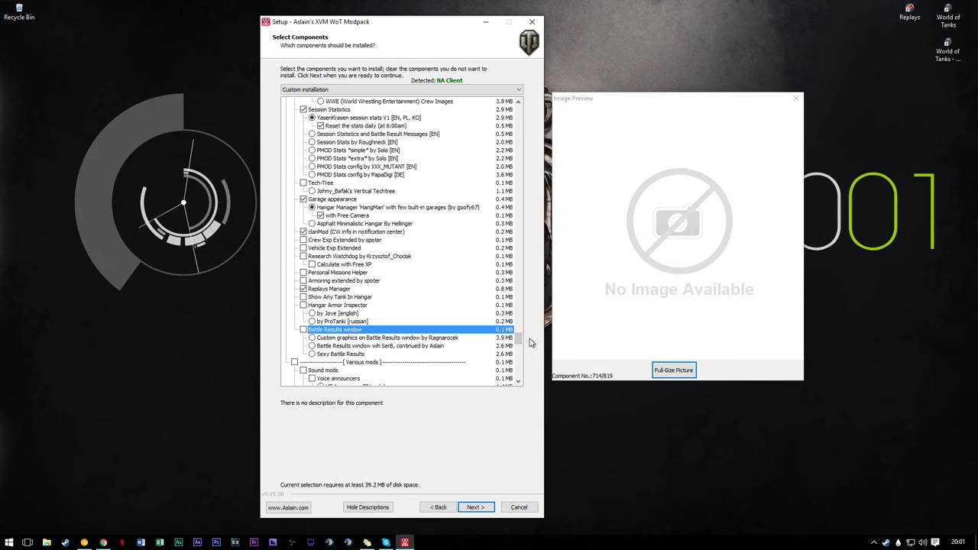
drag(520, 341, 506, 145)
scroll(505, 113, up, 1)
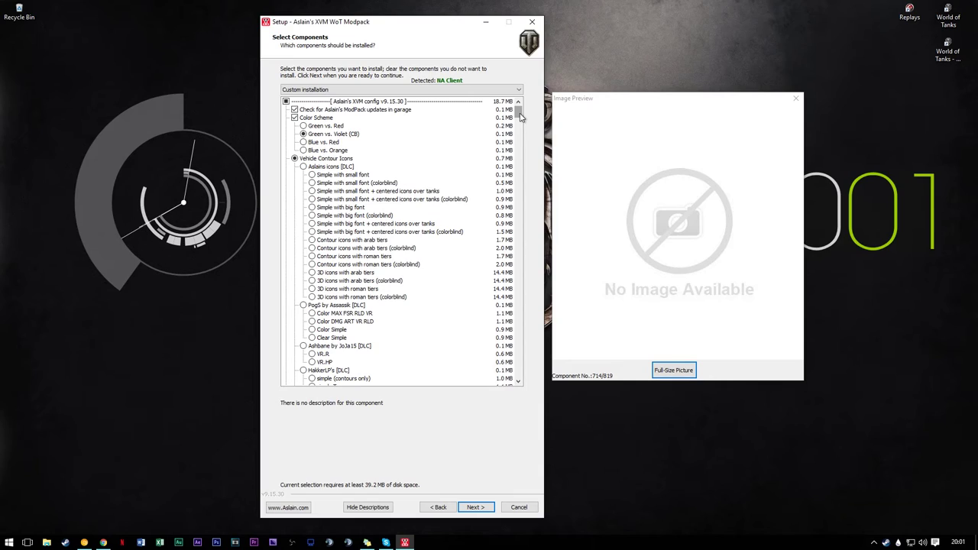
Step: Install the selected components with the Clean install type and finish the setup wizard
click(480, 505)
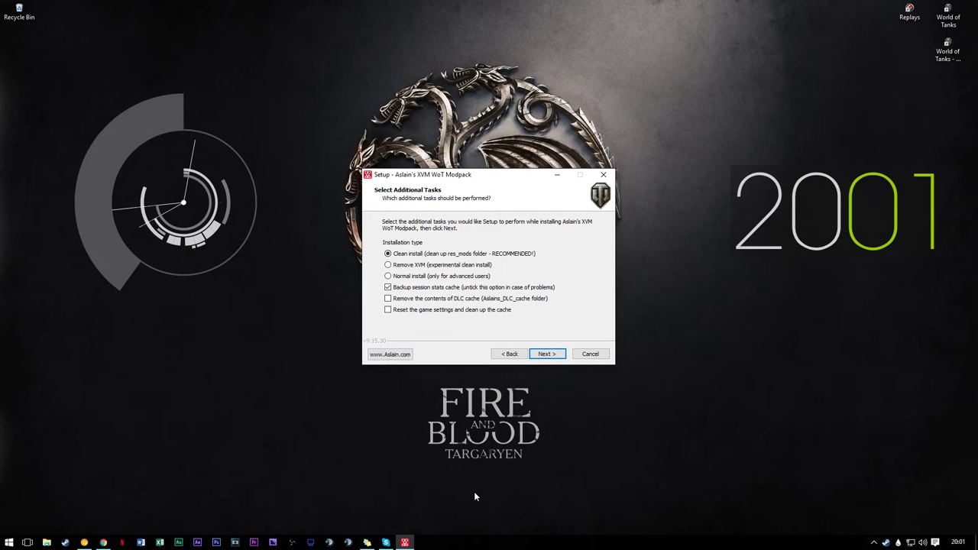
click(469, 288)
click(542, 353)
click(542, 354)
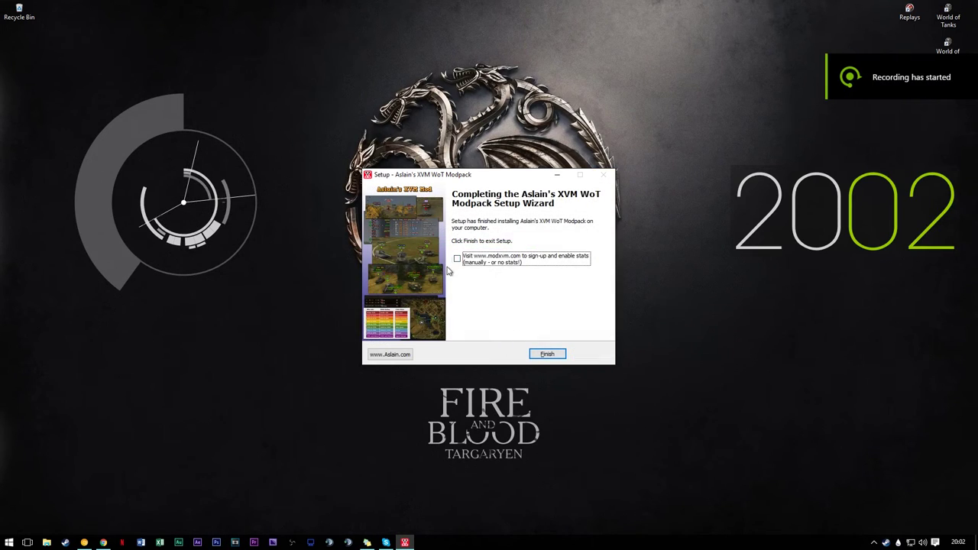
click(542, 355)
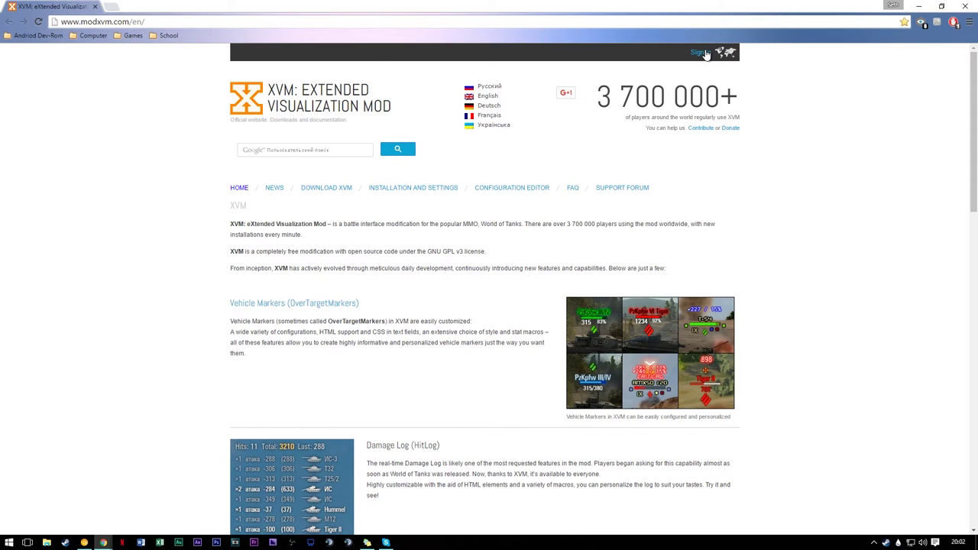
Step: Sign in on the modxvm.com website in the browser with the [NA] America game region
drag(695, 6, 581, 1)
click(120, 23)
click(168, 117)
mouse_move(707, 61)
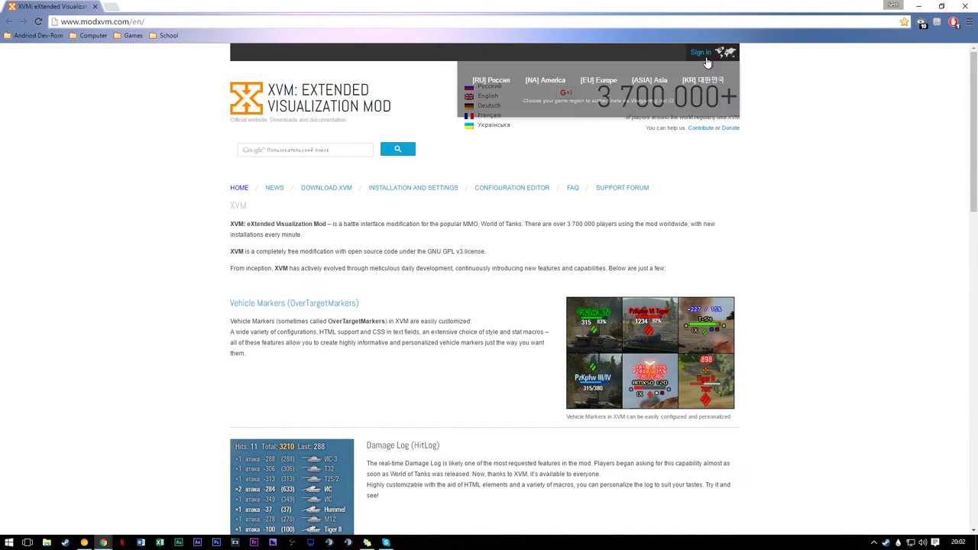
click(549, 80)
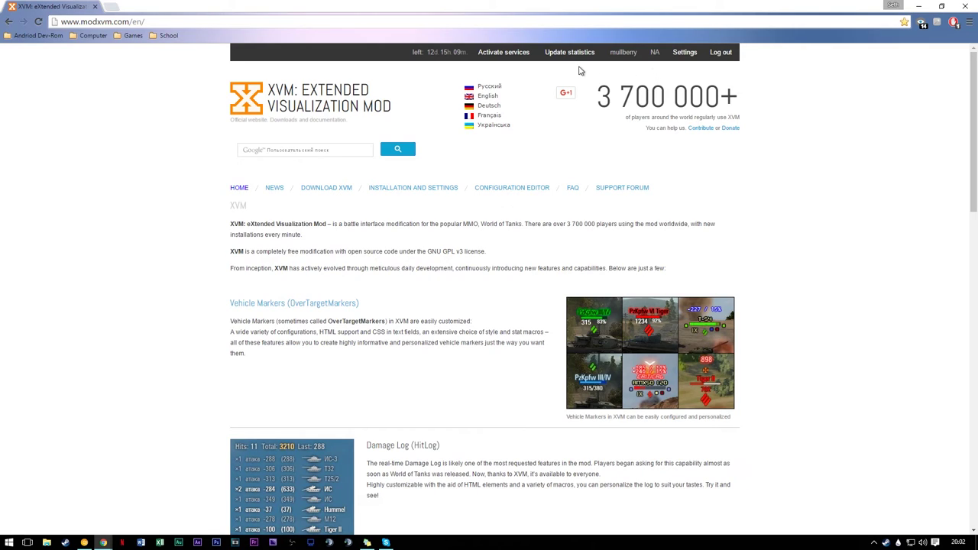
Step: Activate the XVM services, update the statistics and close the browser
click(506, 53)
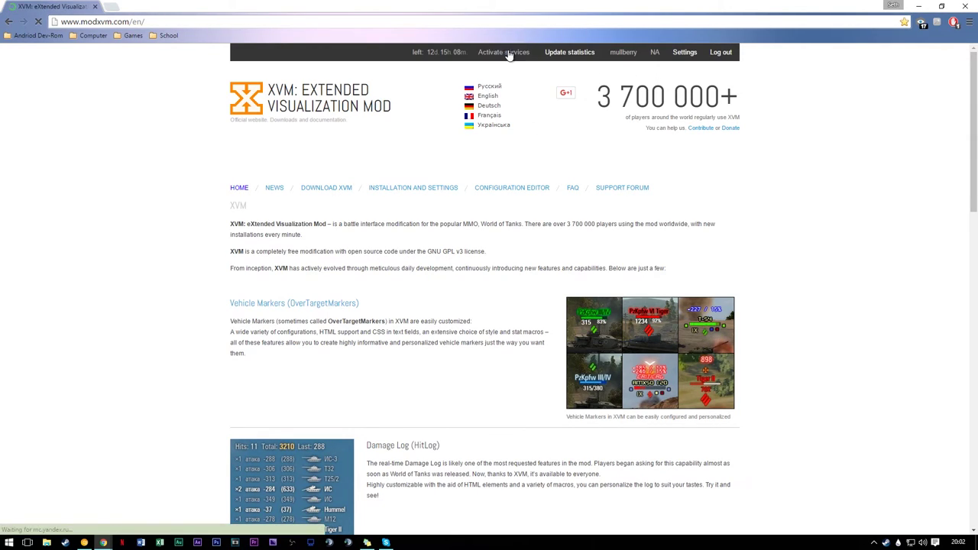
click(582, 53)
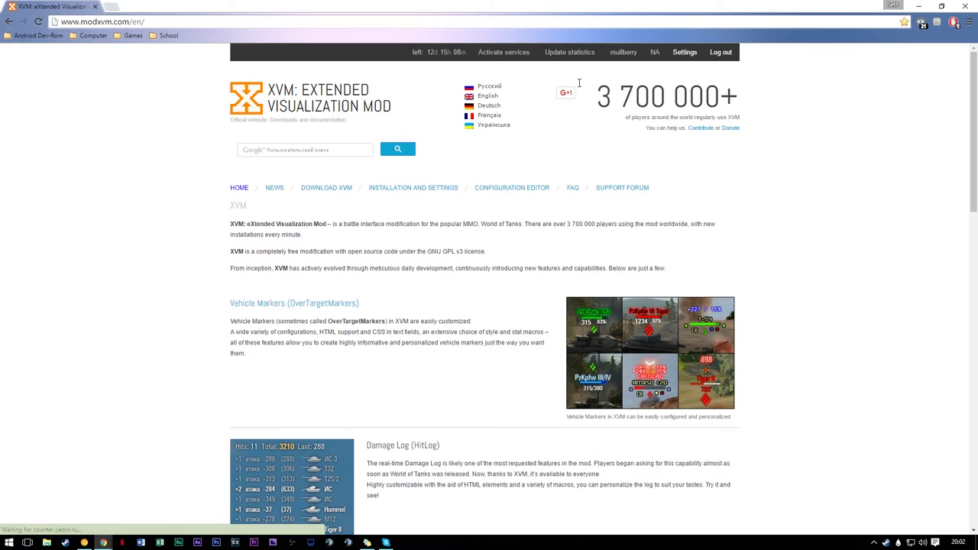
click(963, 5)
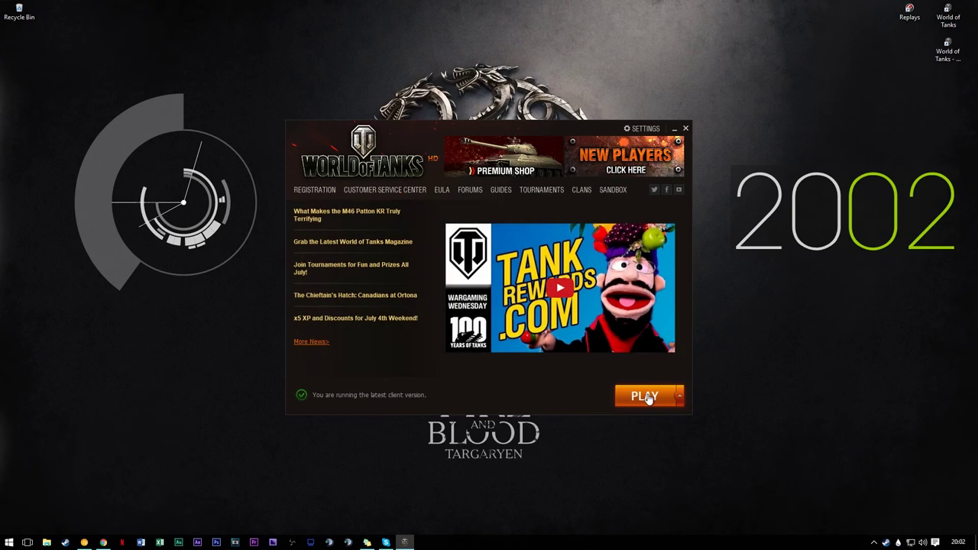
Step: Start World of Tanks from its launcher and open the garage and minimap options in the General game settings
click(646, 397)
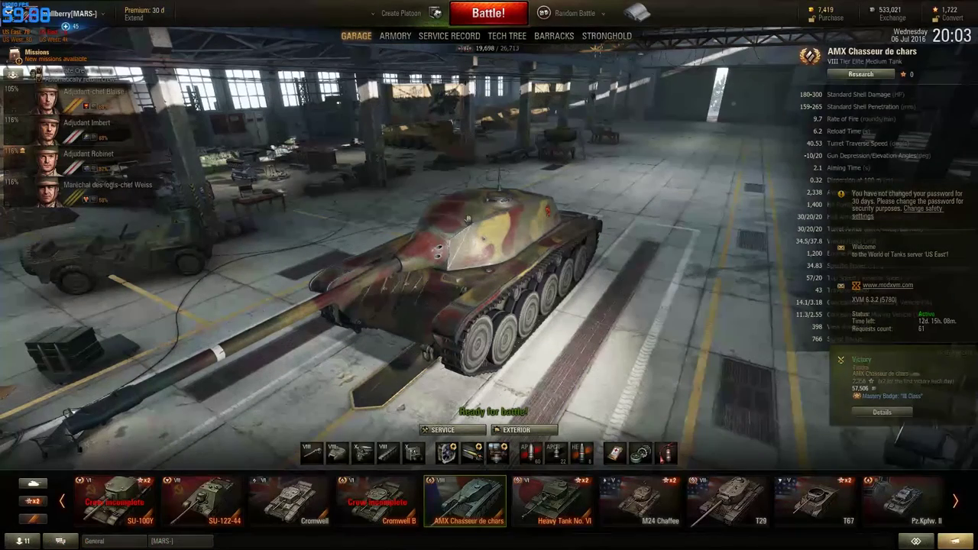
key(Escape)
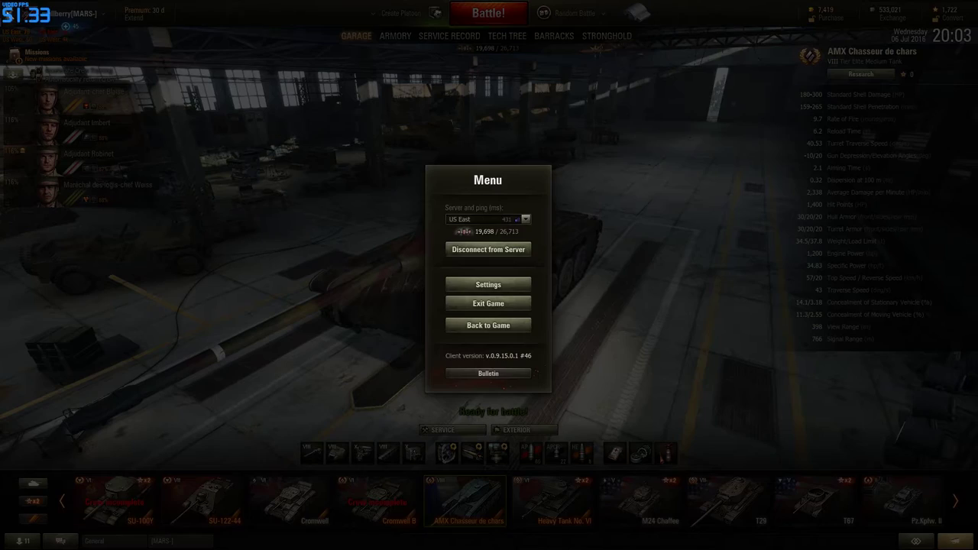
click(488, 285)
scroll(445, 214, down, 3)
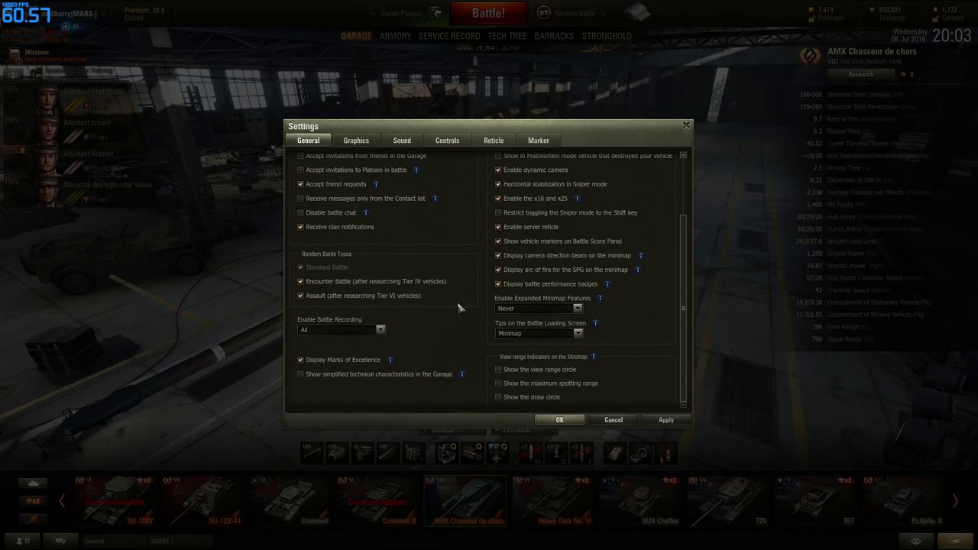
Step: Apply the simplified technical characteristics display in the Garage, and disable it again to restore the detailed vehicle stats
click(366, 377)
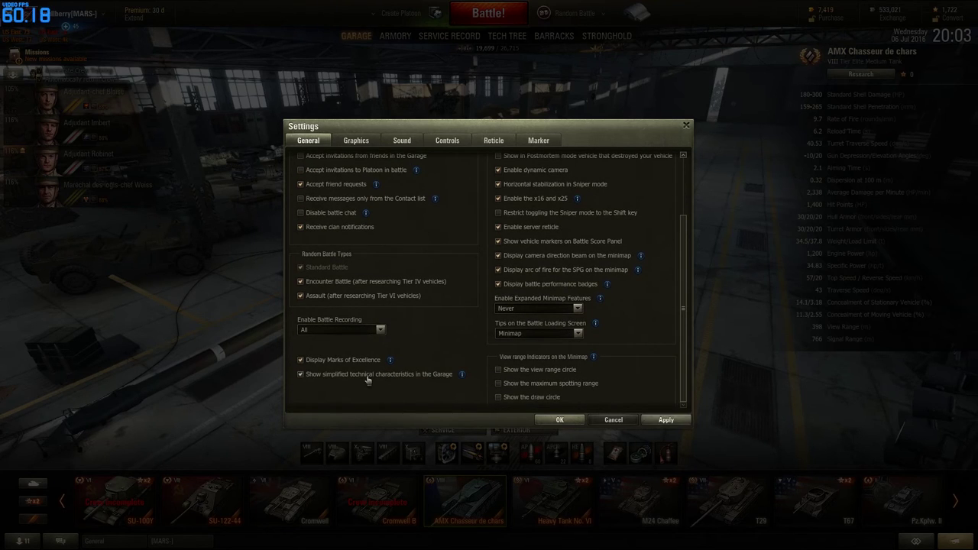
click(666, 420)
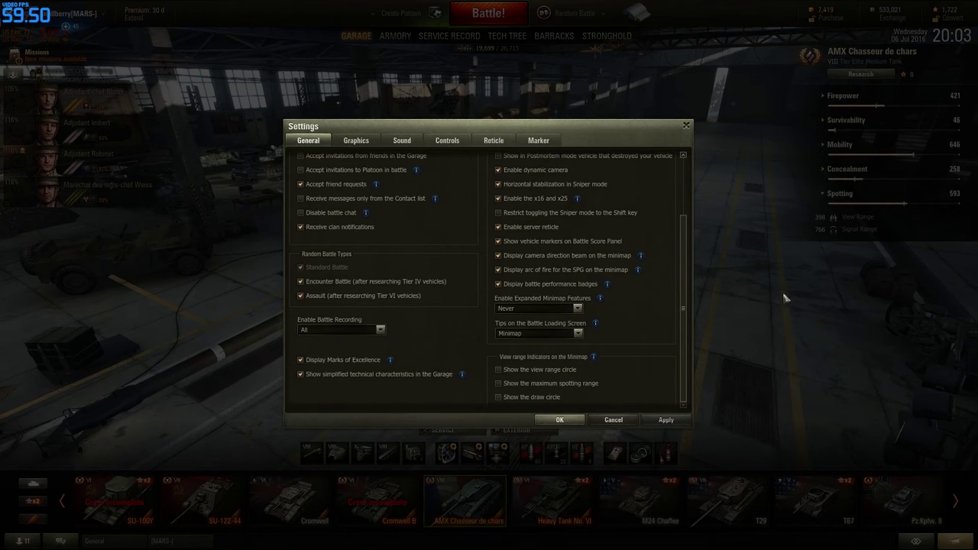
click(364, 379)
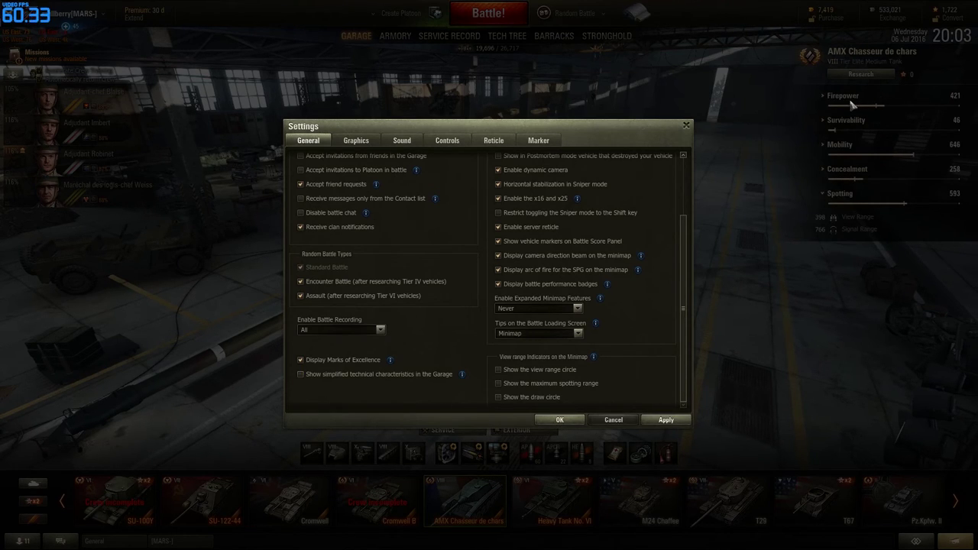
click(666, 419)
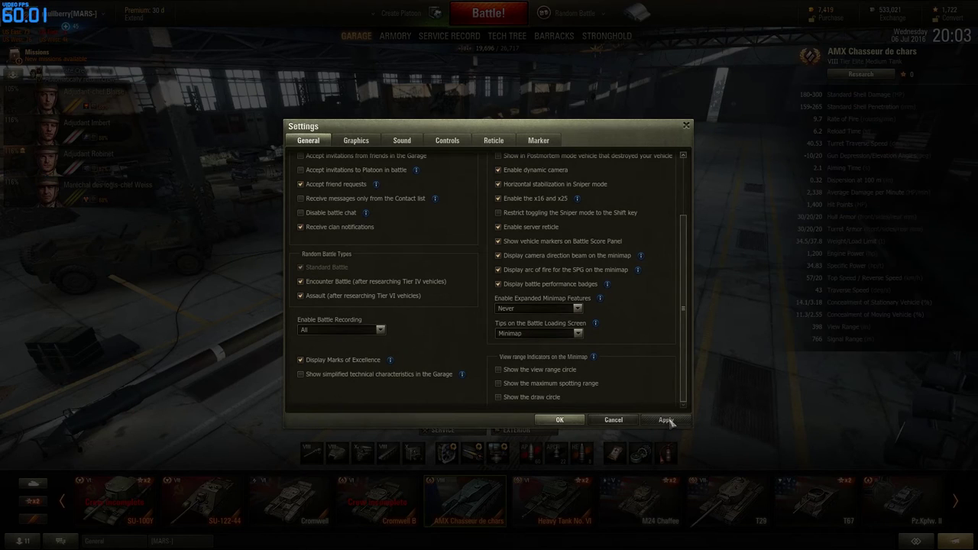